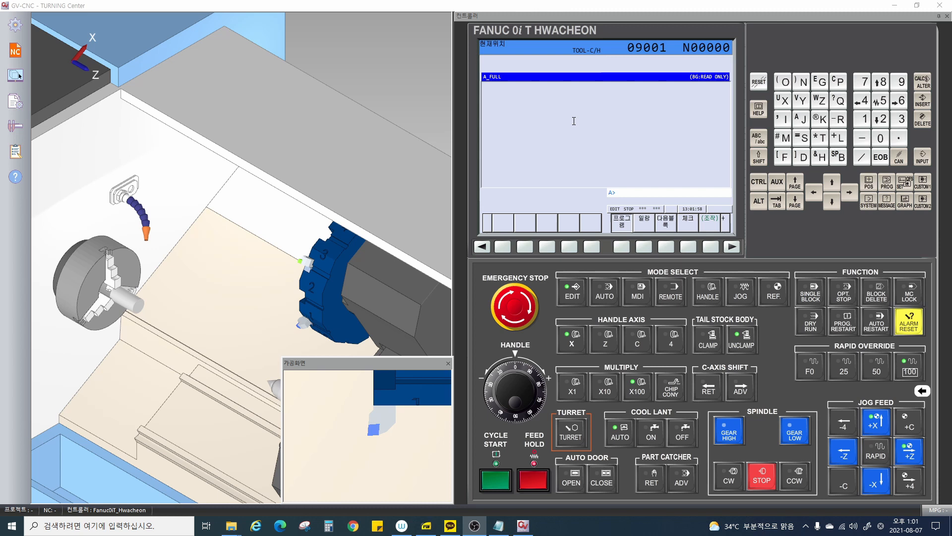
# Step: Set the machine view to the front orientation (정면) and frame the chuck, turret and tailstock
pyautogui.rightClick(202, 289)
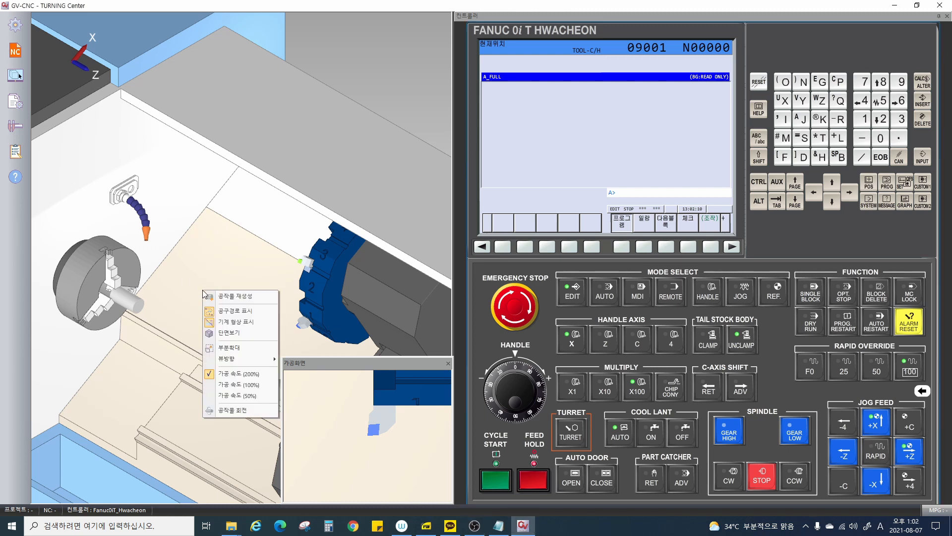
pyautogui.moveTo(242, 358)
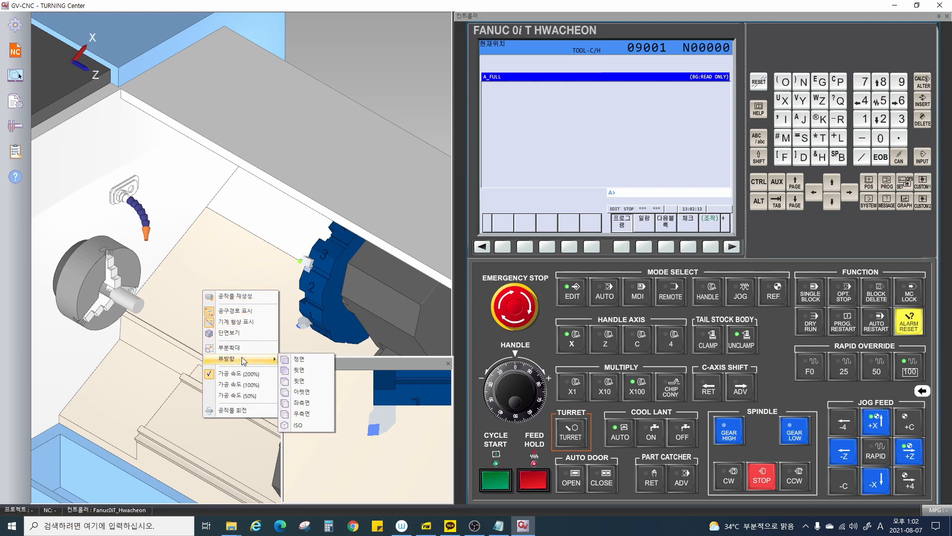
pyautogui.click(290, 356)
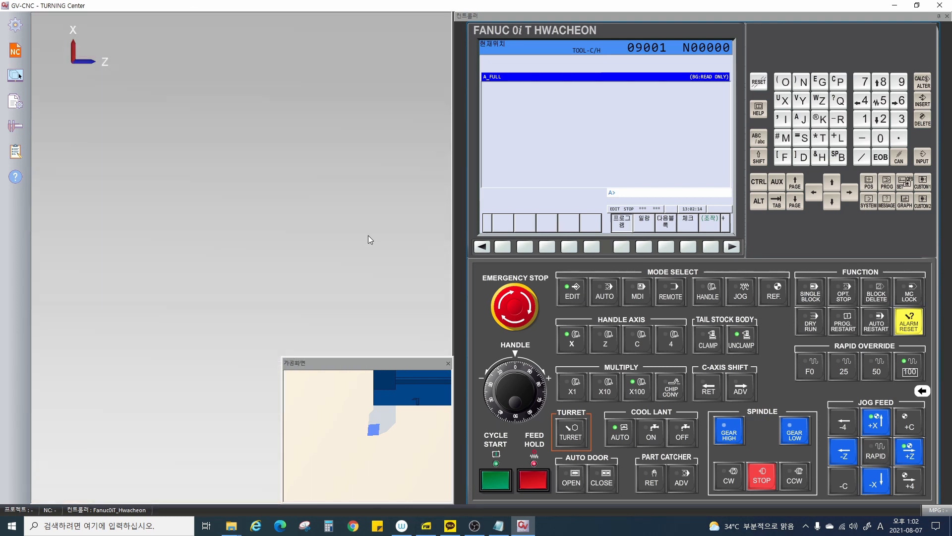
pyautogui.scroll(-3, 399, 242)
pyautogui.moveTo(399, 242); pyautogui.dragTo(255, 258)
pyautogui.scroll(-2, 270, 250)
pyautogui.scroll(3, 270, 250)
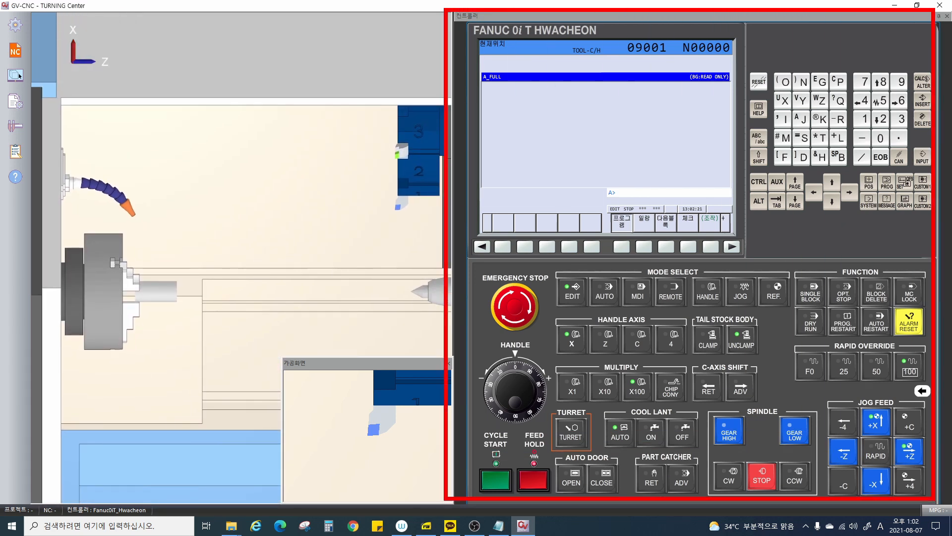
pyautogui.moveTo(378, 355)
pyautogui.mouseDown()
pyautogui.moveTo(199, 367)
pyautogui.moveTo(375, 218)
pyautogui.moveTo(355, 322)
pyautogui.mouseUp()
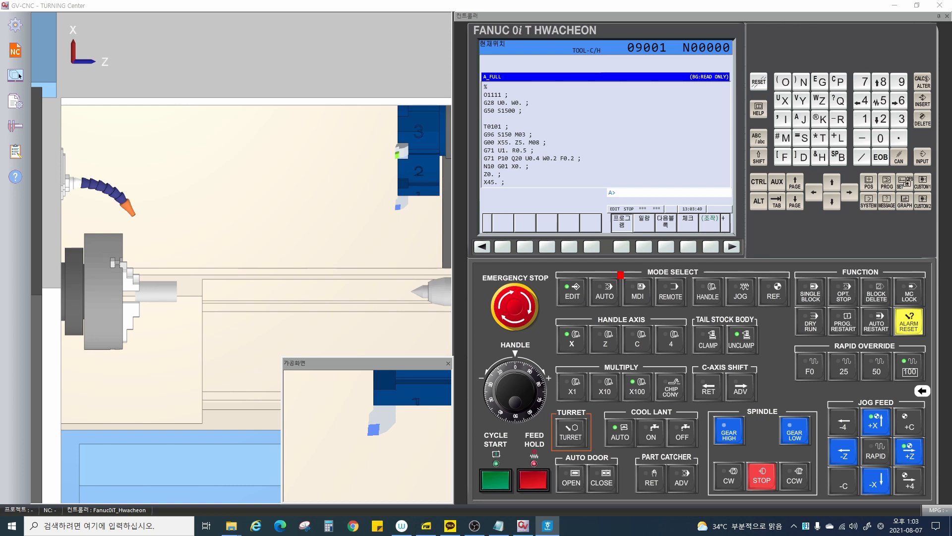
# Step: Switch the controller to MDI mode
pyautogui.moveTo(620, 274); pyautogui.dragTo(653, 308)
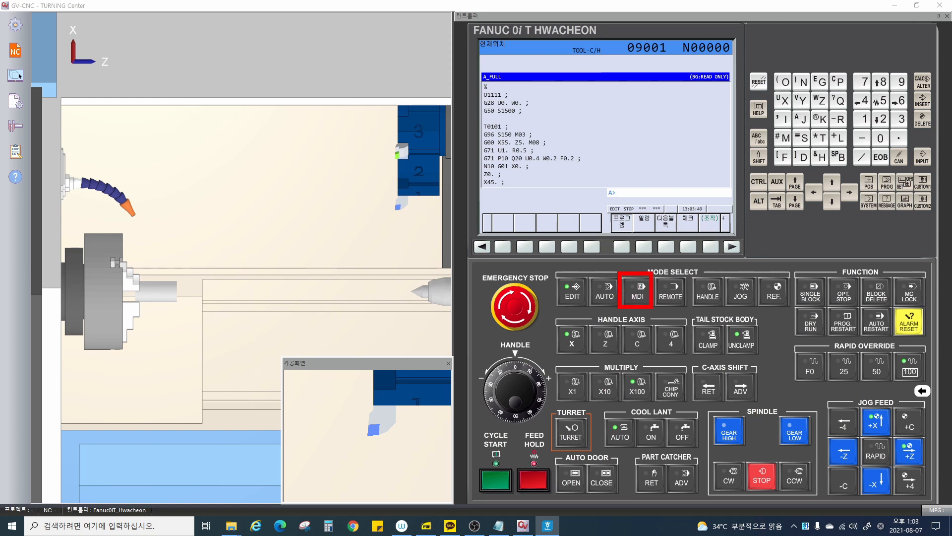
pyautogui.press('Escape')
pyautogui.click(638, 293)
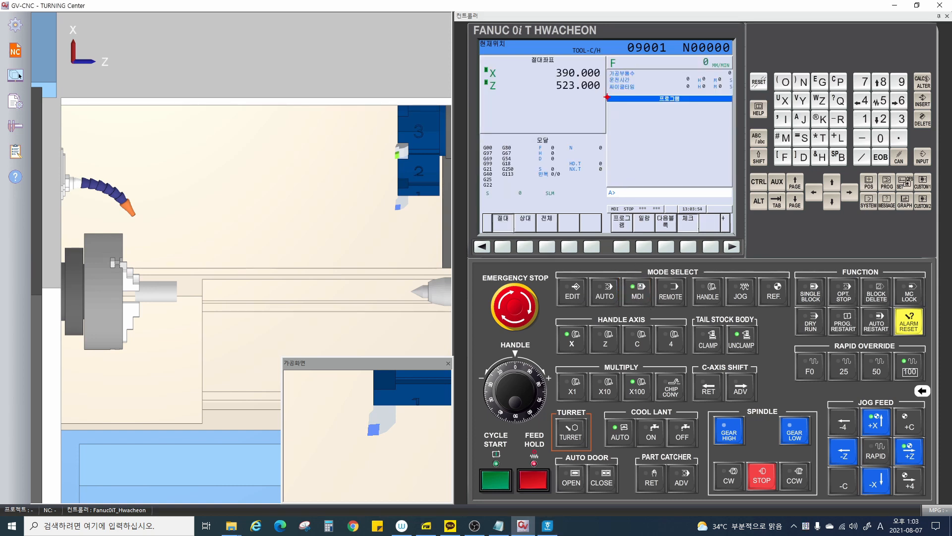
pyautogui.moveTo(605, 56); pyautogui.dragTo(736, 237)
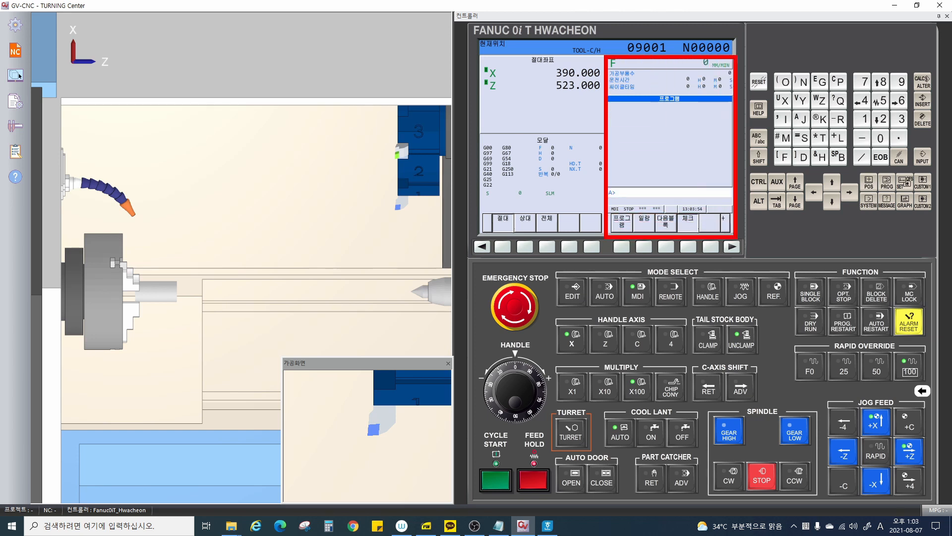
pyautogui.moveTo(892, 185)
pyautogui.mouseDown()
pyautogui.moveTo(878, 191)
pyautogui.moveTo(889, 174)
pyautogui.moveTo(891, 188)
pyautogui.mouseUp()
pyautogui.press('Escape')
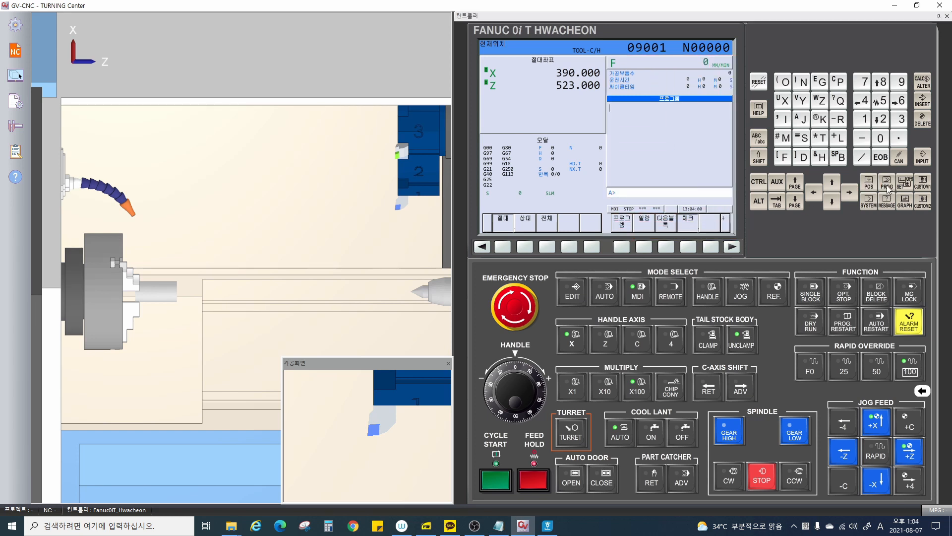
pyautogui.moveTo(603, 183); pyautogui.dragTo(723, 202)
pyautogui.moveTo(697, 158); pyautogui.dragTo(641, 190)
pyautogui.press('Escape')
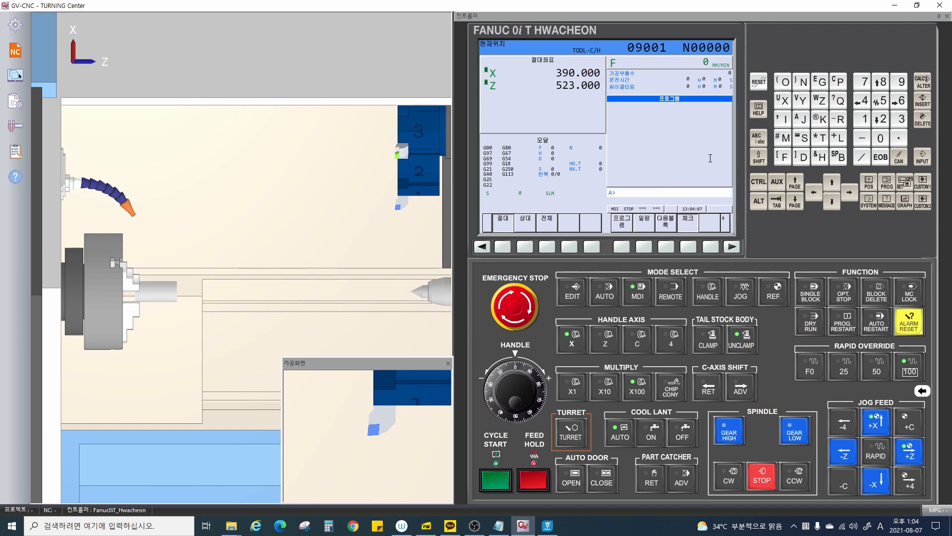
# Step: Enter the spindle start block S1000M03; and insert it into the MDI program
pyautogui.click(802, 139)
pyautogui.click(864, 120)
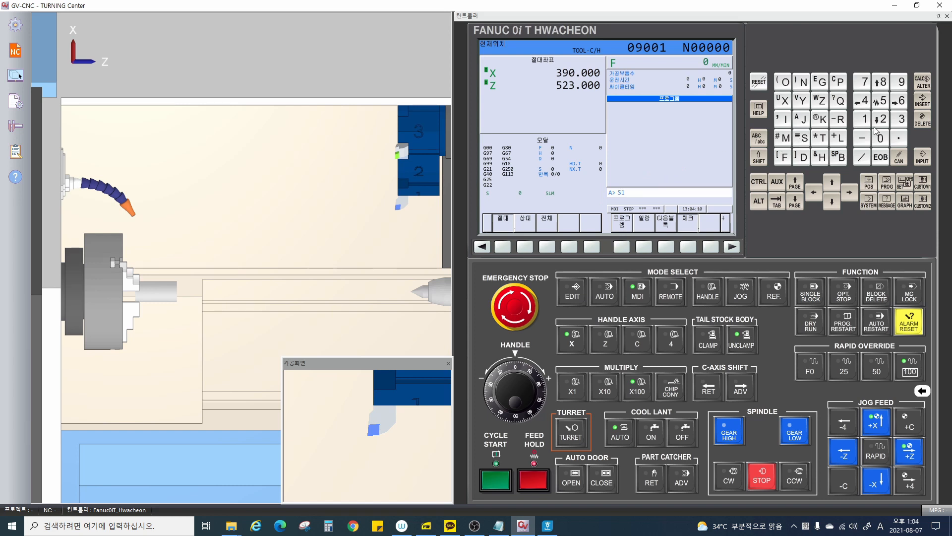
pyautogui.click(880, 139)
pyautogui.click(788, 139)
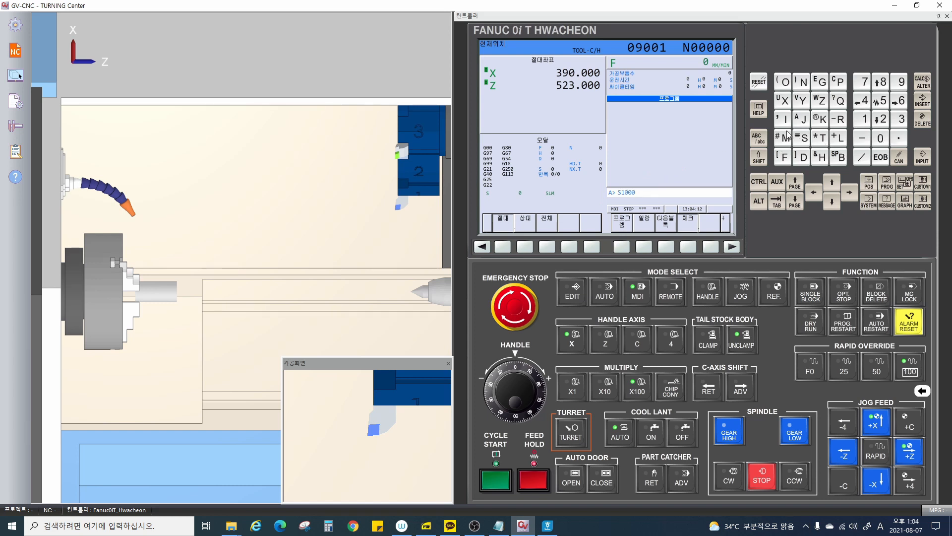
pyautogui.click(881, 138)
pyautogui.click(901, 120)
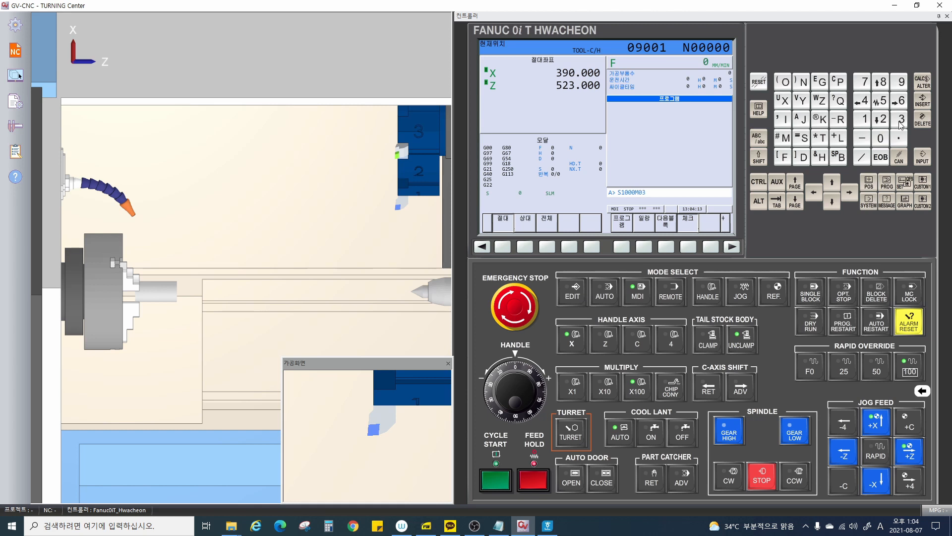
pyautogui.click(881, 156)
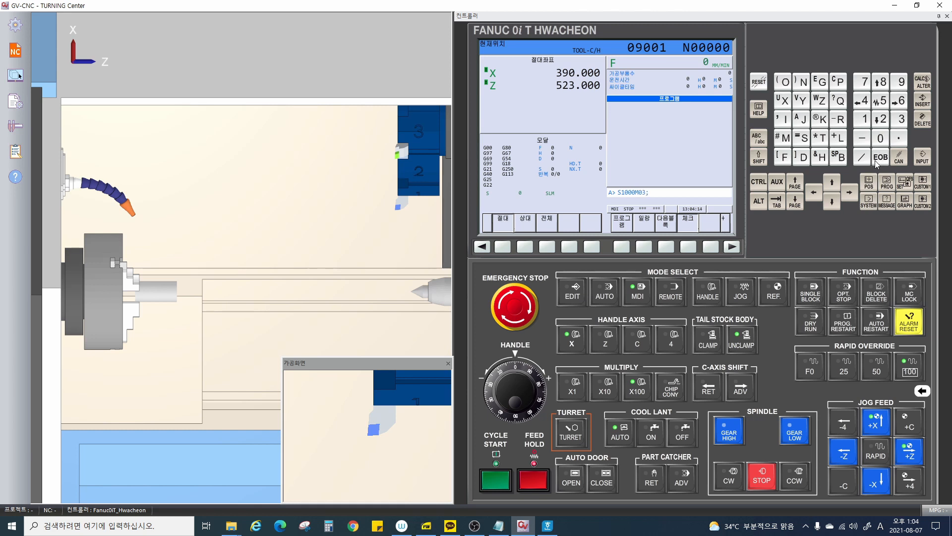
pyautogui.click(921, 101)
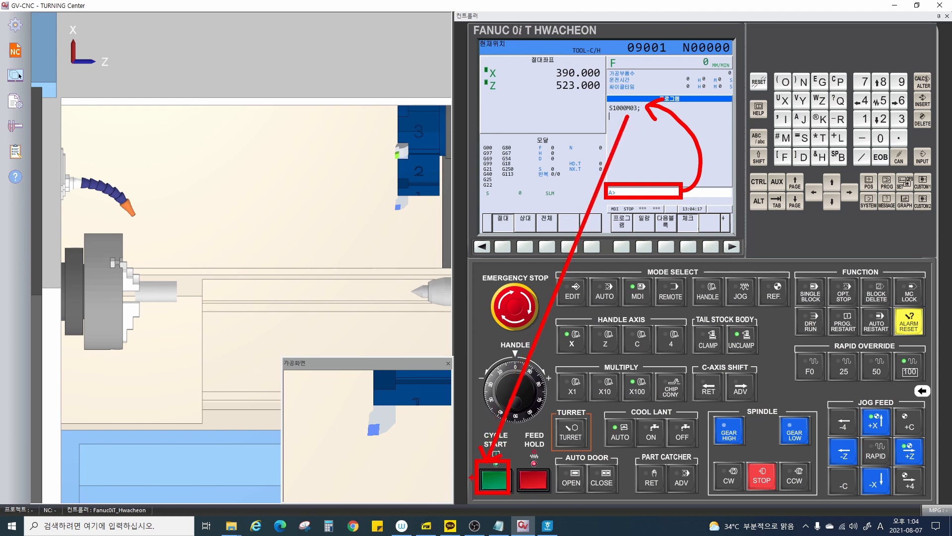
# Step: Execute the MDI block to start the spindle and tilt the machine view to look at the rotating chuck
pyautogui.moveTo(101, 249); pyautogui.dragTo(98, 313)
pyautogui.moveTo(85, 299)
pyautogui.mouseDown()
pyautogui.moveTo(111, 321)
pyautogui.moveTo(140, 303)
pyautogui.mouseUp()
pyautogui.press('Escape')
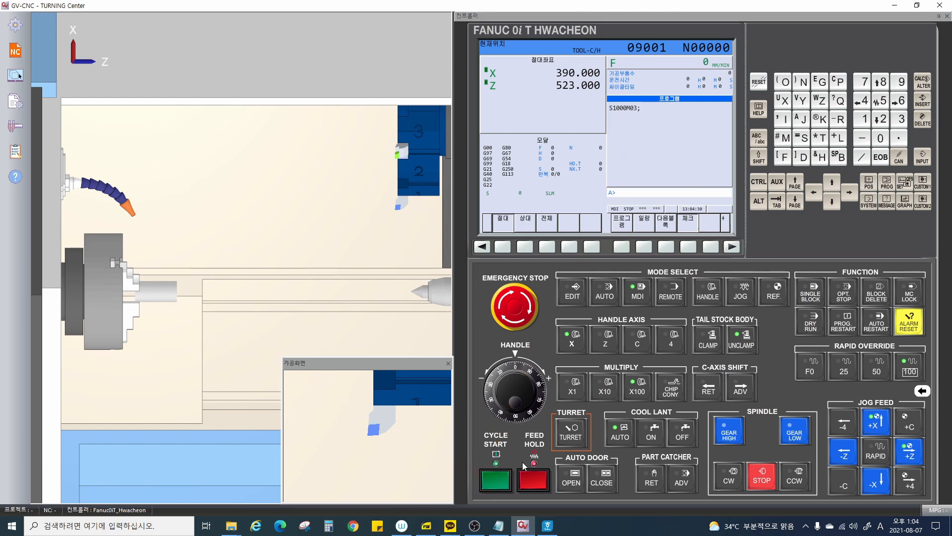
pyautogui.click(496, 475)
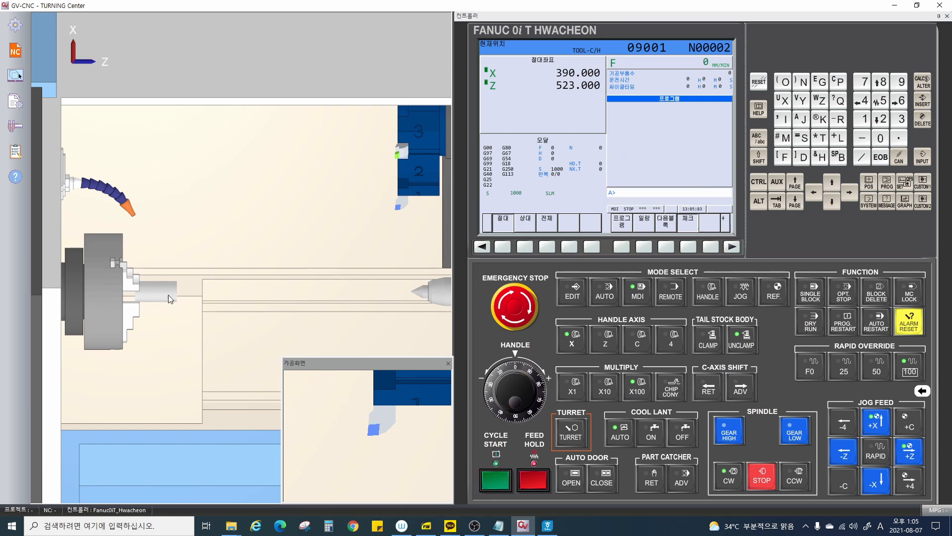
pyautogui.moveTo(181, 284); pyautogui.dragTo(158, 294)
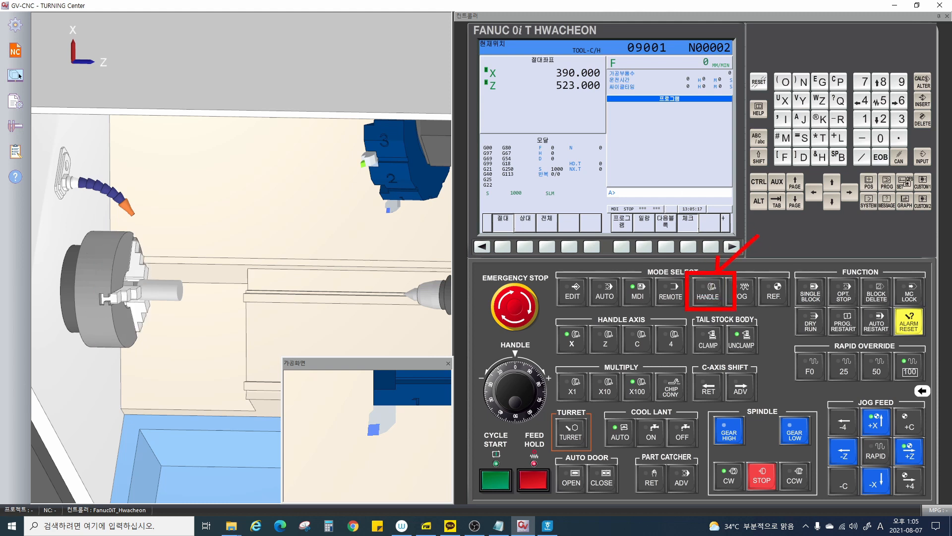
# Step: Switch the controller to HANDLE mode and start the spindle clockwise
pyautogui.click(707, 288)
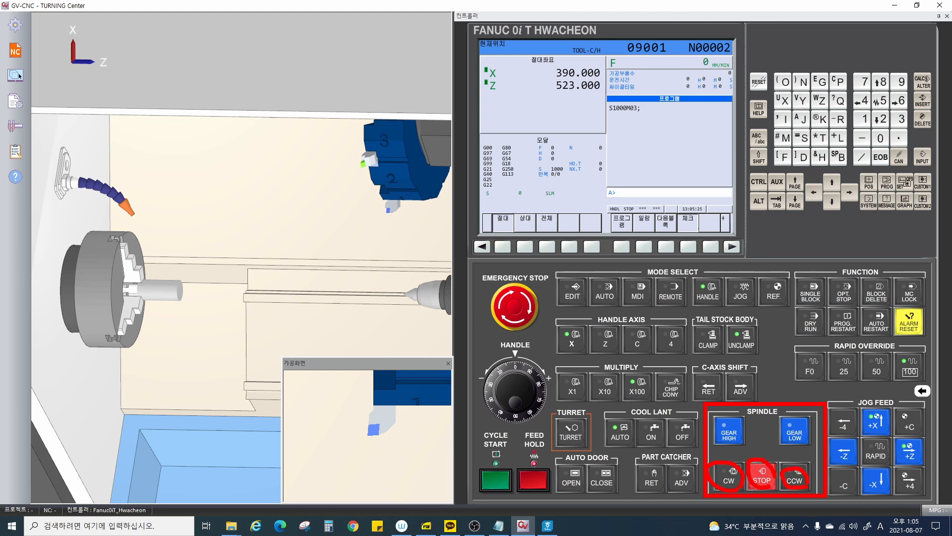
pyautogui.press('Escape')
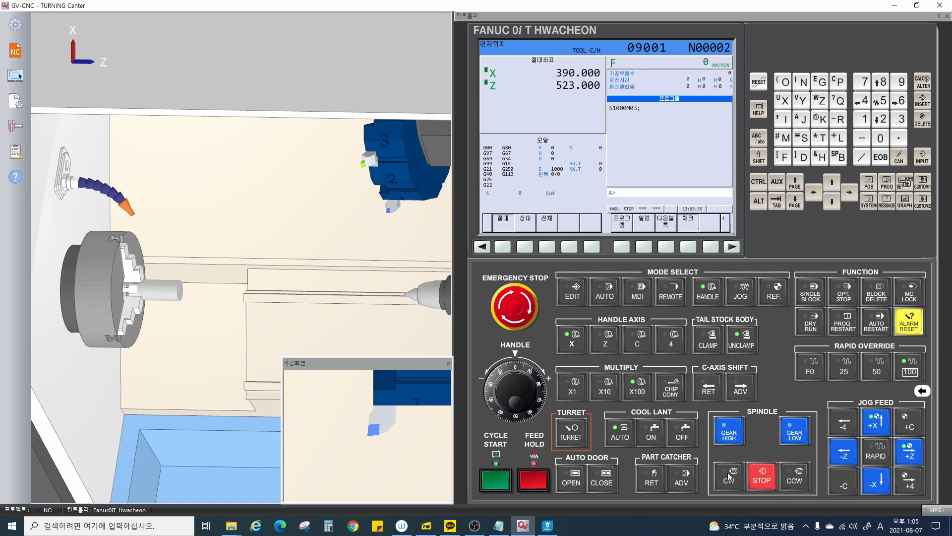
pyautogui.click(727, 472)
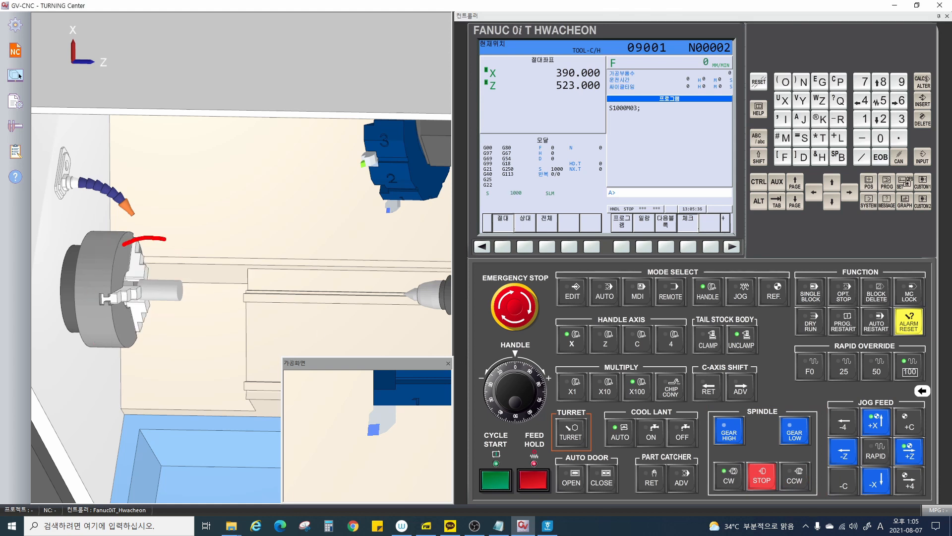
pyautogui.moveTo(123, 246)
pyautogui.mouseDown()
pyautogui.moveTo(89, 302)
pyautogui.moveTo(133, 283)
pyautogui.mouseUp()
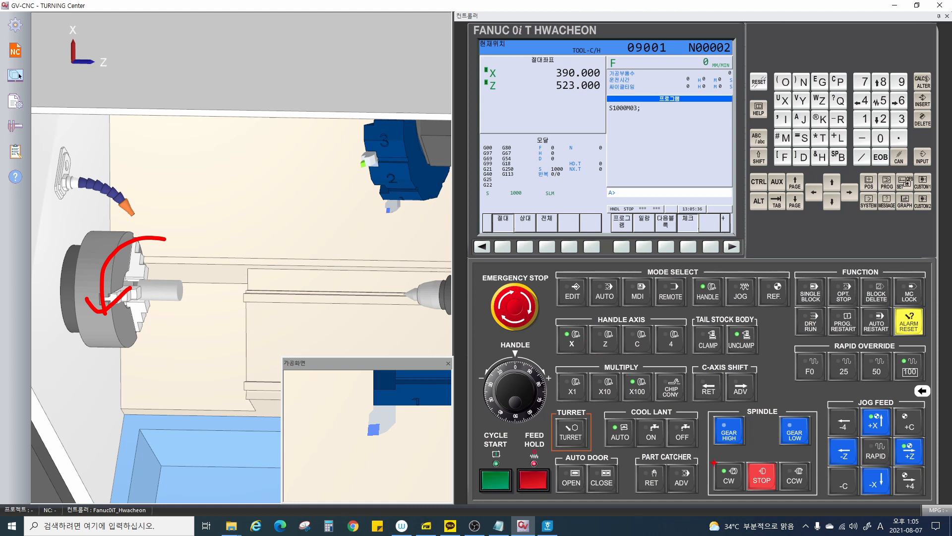
pyautogui.moveTo(735, 490)
pyautogui.mouseDown()
pyautogui.moveTo(713, 490)
pyautogui.moveTo(751, 491)
pyautogui.mouseUp()
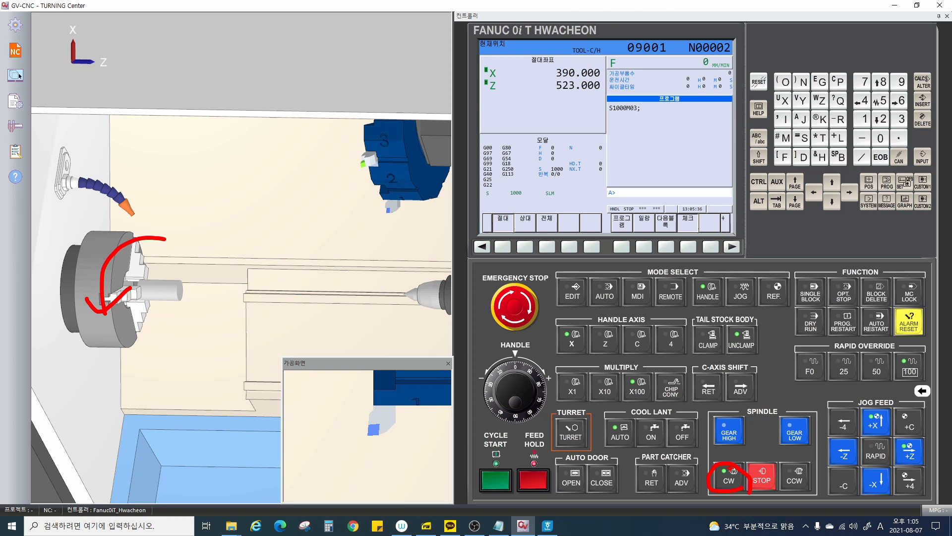
pyautogui.press('Escape')
pyautogui.hotkey('ctrl', '2')
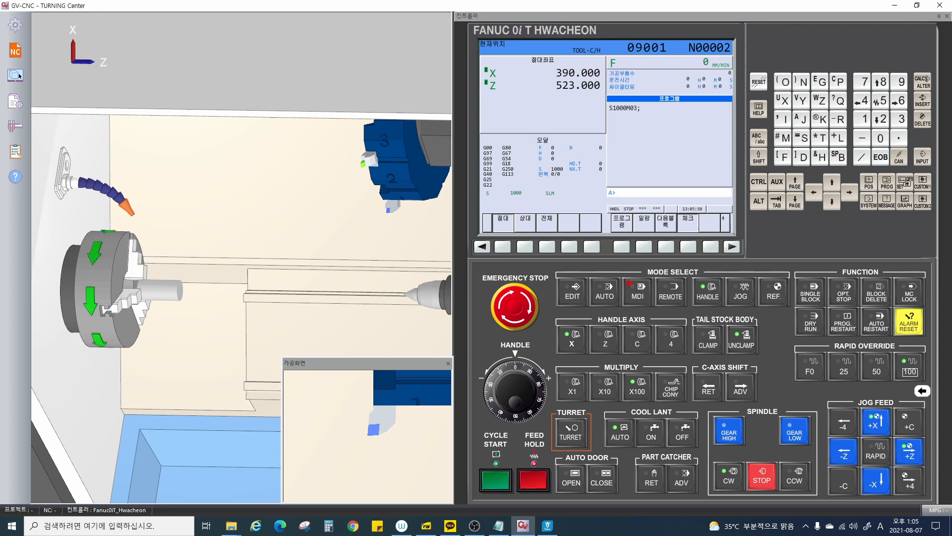
pyautogui.moveTo(620, 273); pyautogui.dragTo(654, 304)
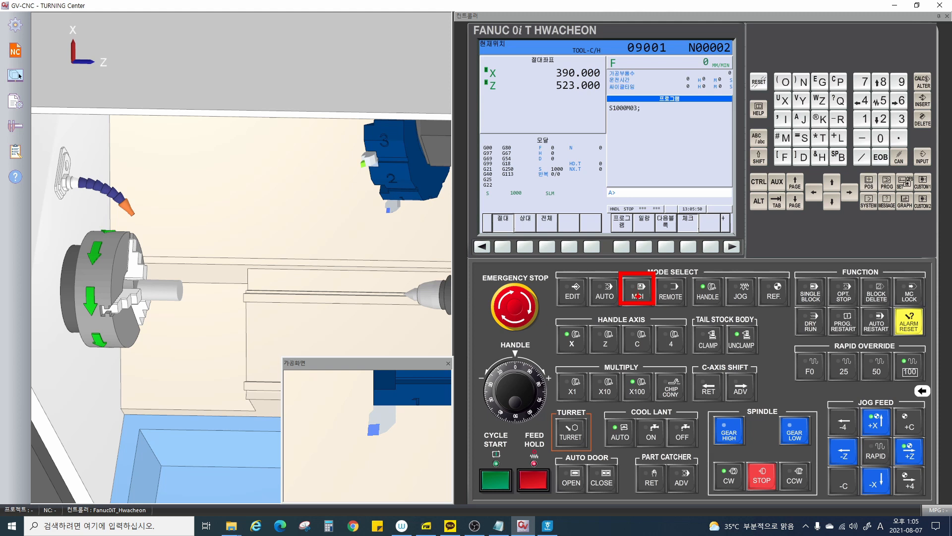
pyautogui.moveTo(695, 270); pyautogui.dragTo(722, 270)
pyautogui.moveTo(714, 475); pyautogui.dragTo(741, 480)
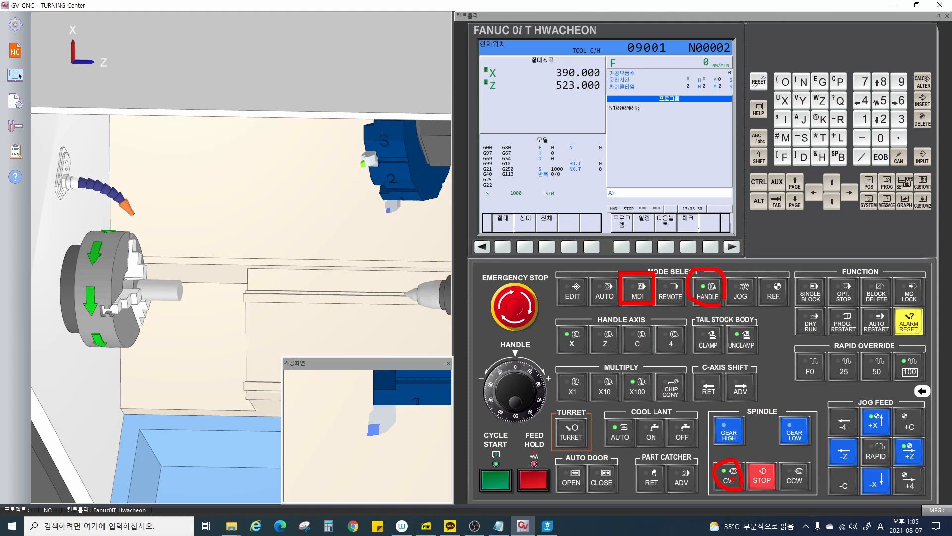
pyautogui.press('Escape')
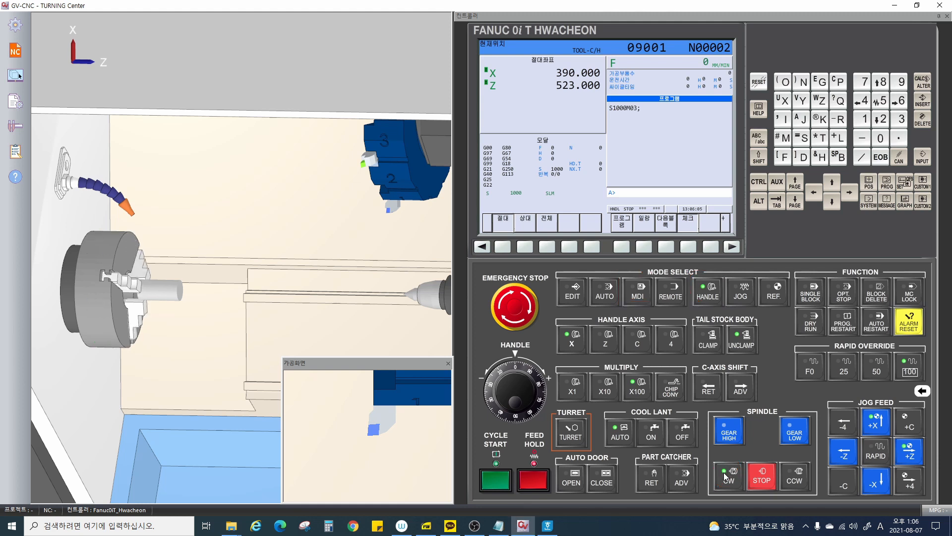
# Step: Stop the spindle and restart it in the clockwise direction
pyautogui.click(760, 473)
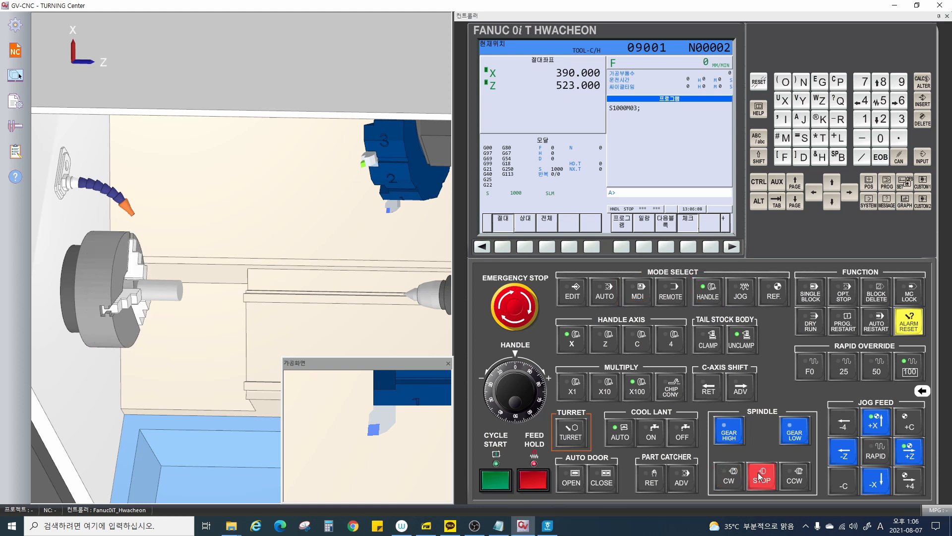
pyautogui.click(724, 474)
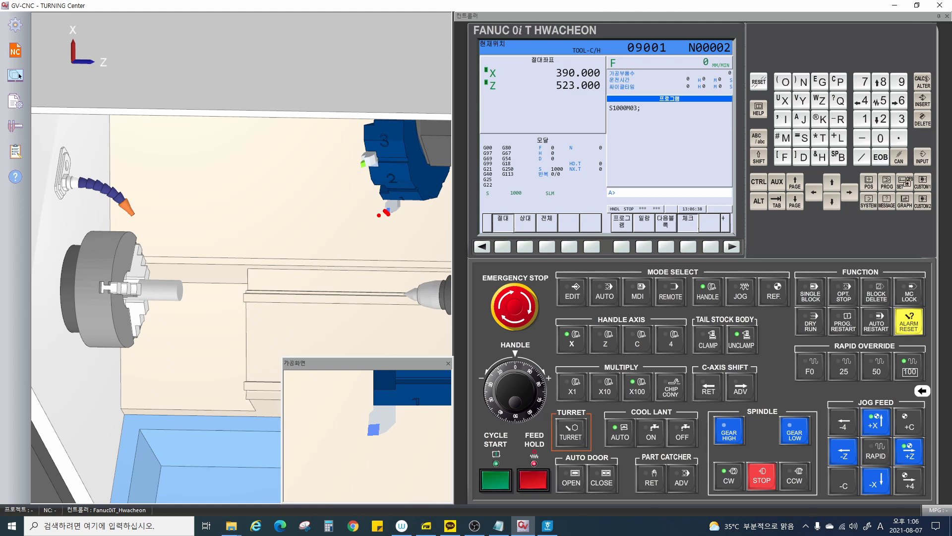
pyautogui.moveTo(379, 215)
pyautogui.mouseDown()
pyautogui.moveTo(292, 214)
pyautogui.moveTo(296, 268)
pyautogui.mouseUp()
pyautogui.moveTo(749, 267); pyautogui.dragTo(795, 312)
pyautogui.moveTo(832, 216); pyautogui.dragTo(789, 263)
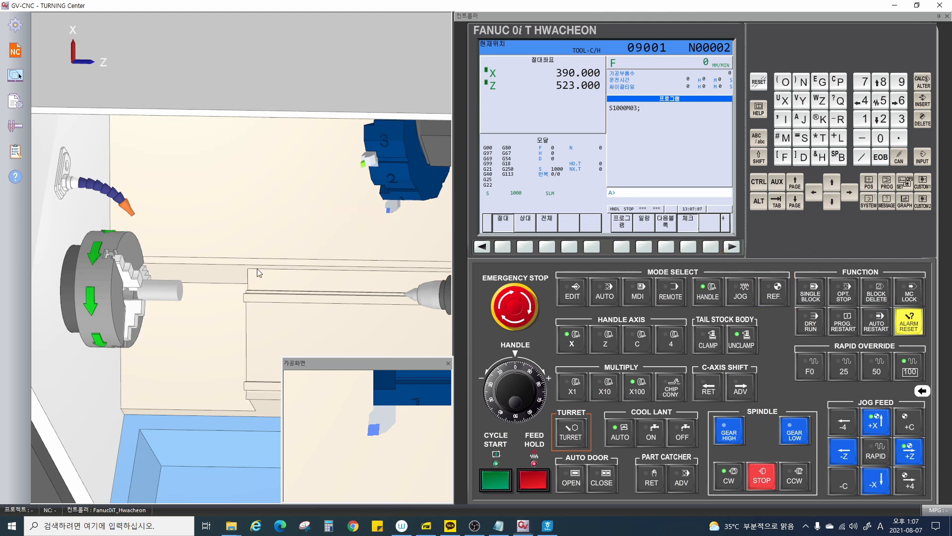
# Step: Return the machine view to the front orientation (정면) and stop the spindle
pyautogui.rightClick(265, 262)
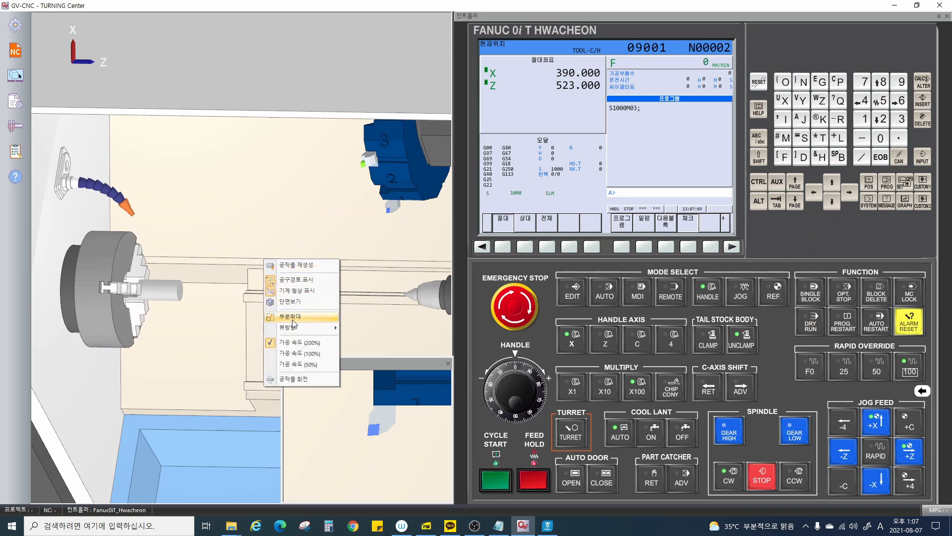
pyautogui.moveTo(296, 329)
pyautogui.click(347, 330)
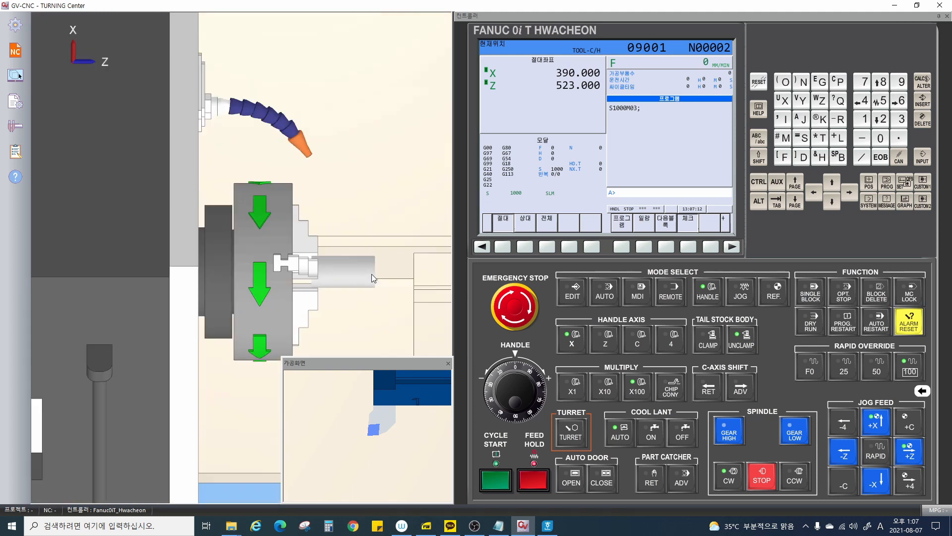
pyautogui.click(762, 476)
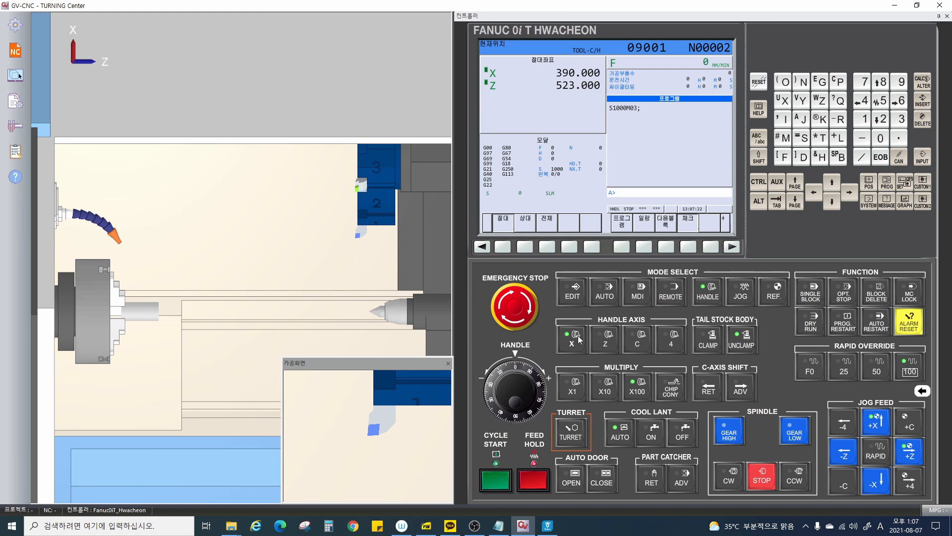
# Step: Move the turret with the handwheel in negative X and Z to about X253.2, Z437.7, and display the coordinate position page
pyautogui.click(604, 339)
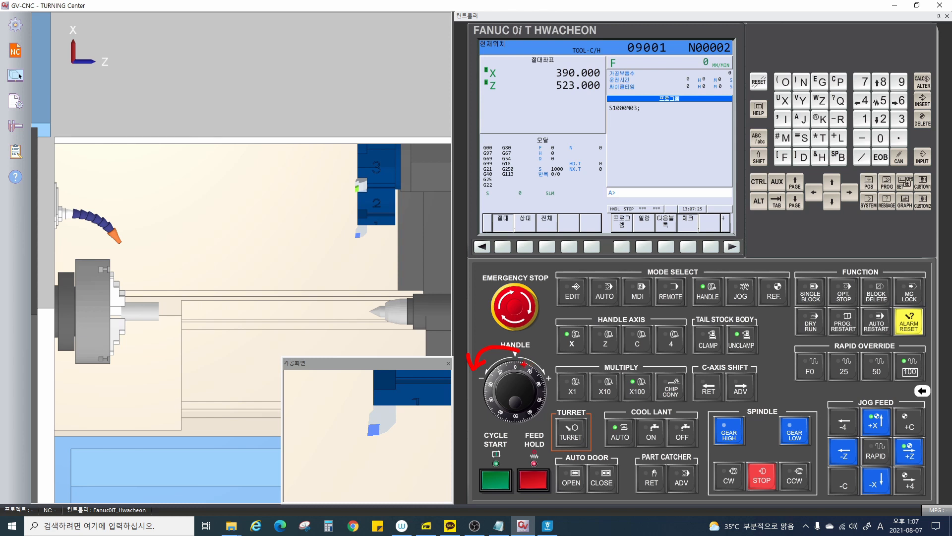
pyautogui.press('Escape')
pyautogui.moveTo(512, 402)
pyautogui.mouseDown()
pyautogui.moveTo(528, 390)
pyautogui.moveTo(503, 391)
pyautogui.moveTo(527, 406)
pyautogui.moveTo(518, 376)
pyautogui.moveTo(501, 397)
pyautogui.moveTo(502, 386)
pyautogui.moveTo(531, 390)
pyautogui.moveTo(490, 393)
pyautogui.moveTo(526, 375)
pyautogui.moveTo(534, 402)
pyautogui.moveTo(502, 405)
pyautogui.moveTo(498, 387)
pyautogui.mouseUp()
pyautogui.click(598, 332)
pyautogui.click(868, 182)
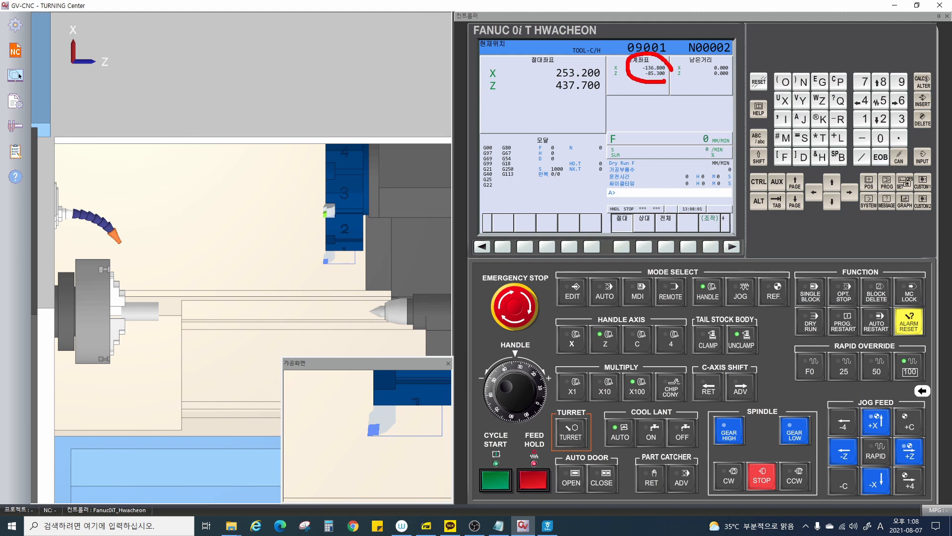
# Step: Switch the controller to REF mode and return the X and Z axes to their reference positions
pyautogui.click(775, 293)
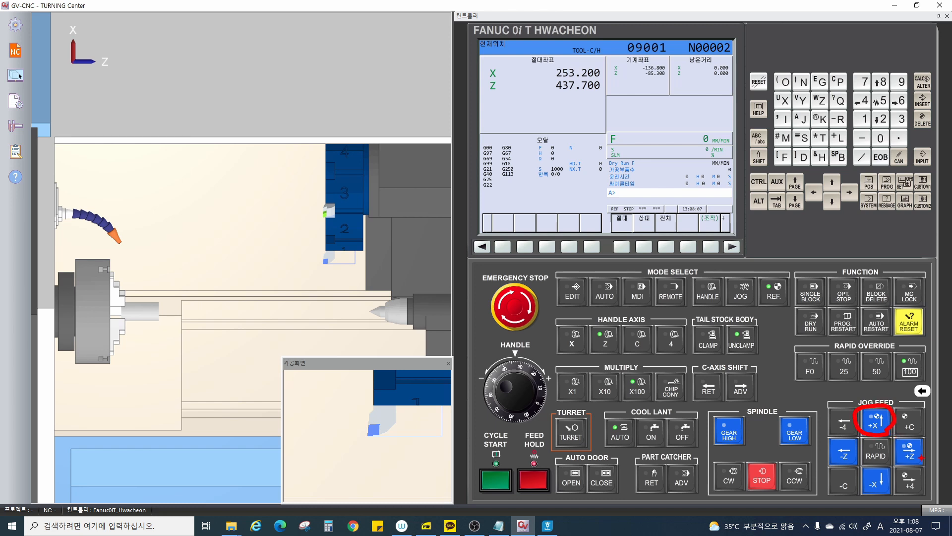
pyautogui.moveTo(922, 457)
pyautogui.mouseDown()
pyautogui.moveTo(903, 468)
pyautogui.moveTo(913, 442)
pyautogui.moveTo(920, 460)
pyautogui.mouseUp()
pyautogui.press('Escape')
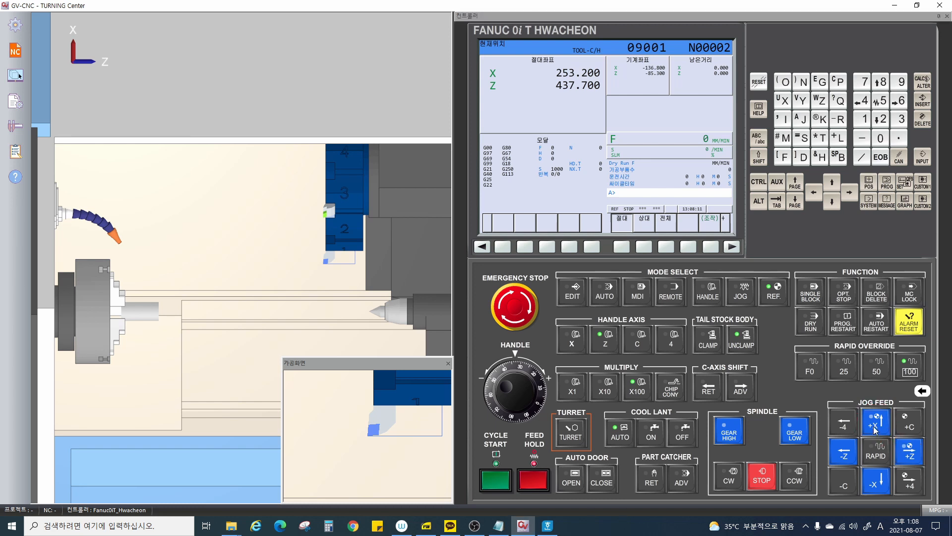
pyautogui.click(876, 425)
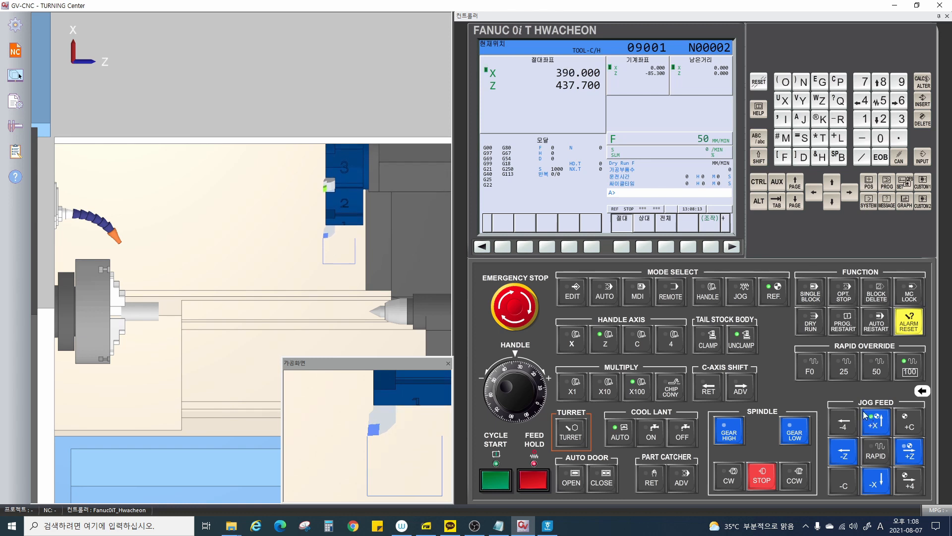
pyautogui.moveTo(660, 61)
pyautogui.mouseDown()
pyautogui.moveTo(656, 73)
pyautogui.moveTo(653, 59)
pyautogui.moveTo(671, 73)
pyautogui.mouseUp()
pyautogui.press('Escape')
pyautogui.click(911, 454)
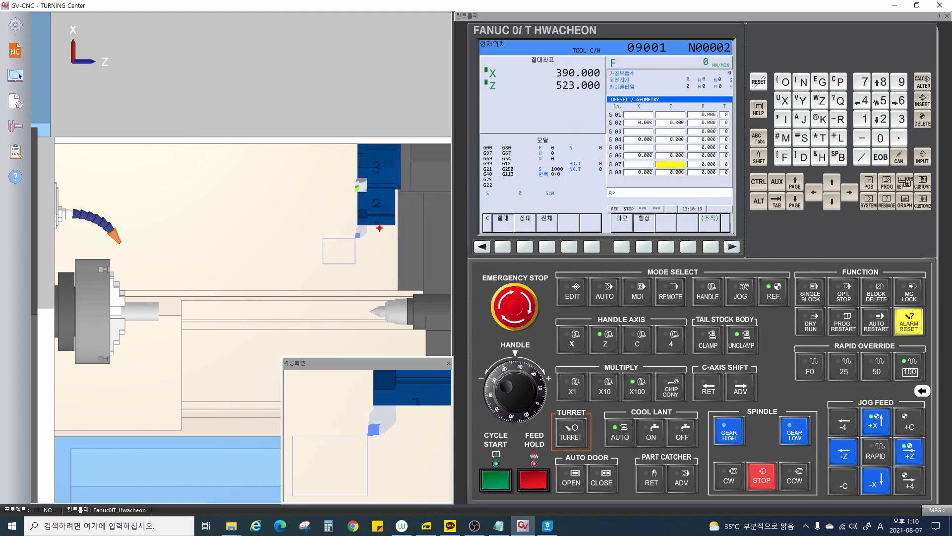
# Step: Start the spindle clockwise and switch the controller to HANDLE mode
pyautogui.moveTo(384, 226)
pyautogui.mouseDown()
pyautogui.moveTo(371, 233)
pyautogui.moveTo(387, 218)
pyautogui.moveTo(388, 234)
pyautogui.mouseUp()
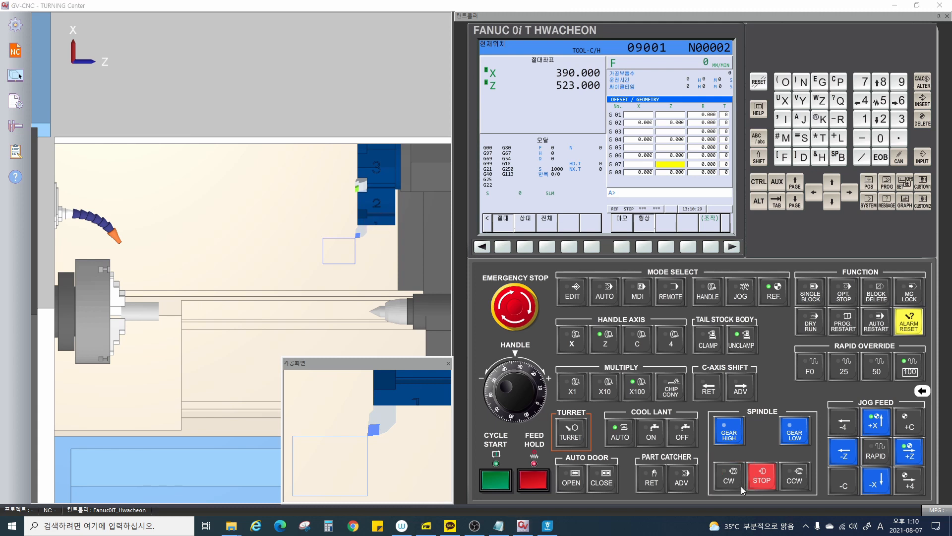
pyautogui.click(726, 475)
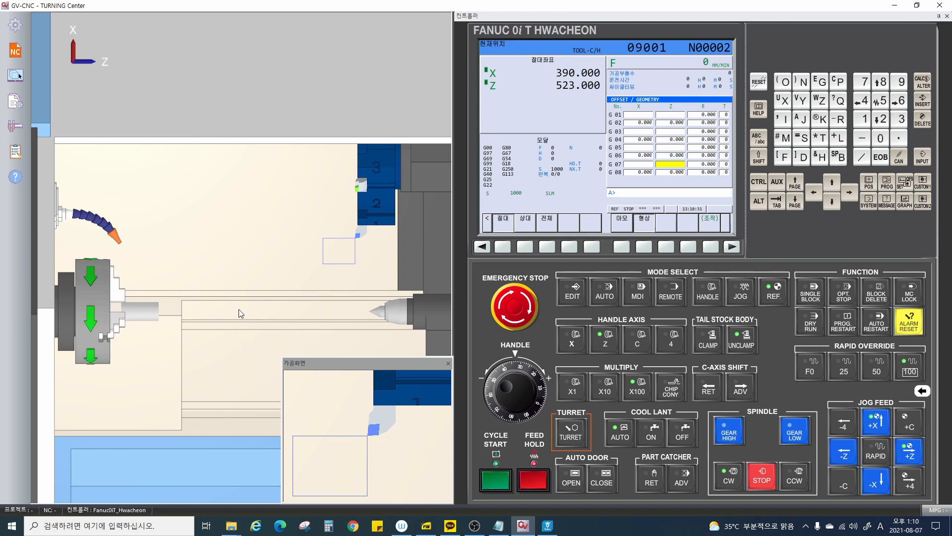
pyautogui.click(708, 300)
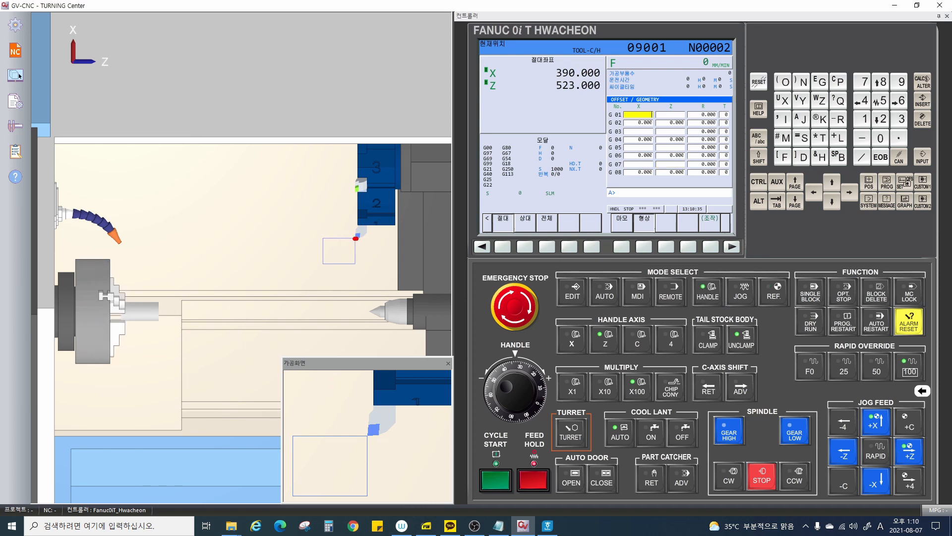
pyautogui.moveTo(356, 239)
pyautogui.mouseDown()
pyautogui.moveTo(259, 257)
pyautogui.moveTo(177, 295)
pyautogui.moveTo(182, 286)
pyautogui.moveTo(191, 301)
pyautogui.mouseUp()
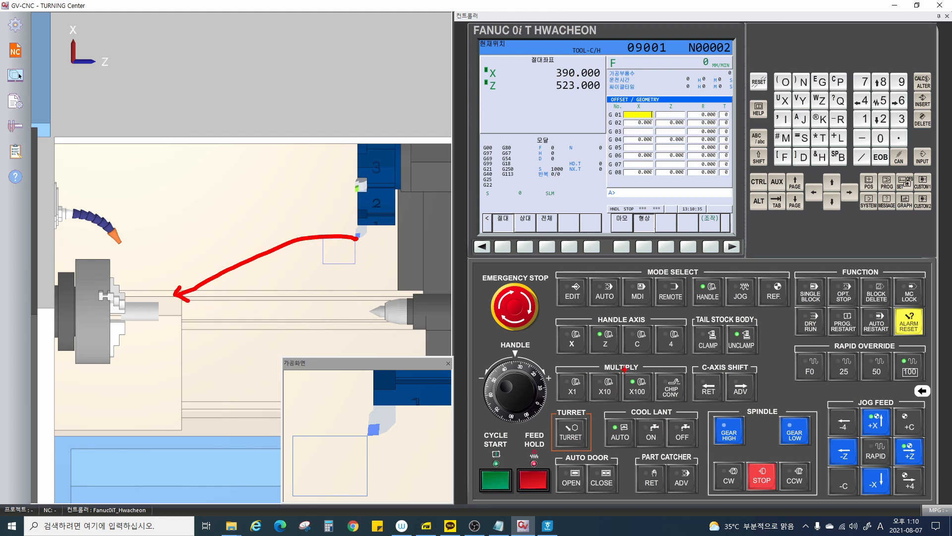
pyautogui.moveTo(552, 370)
pyautogui.mouseDown()
pyautogui.moveTo(657, 370)
pyautogui.moveTo(554, 402)
pyautogui.mouseUp()
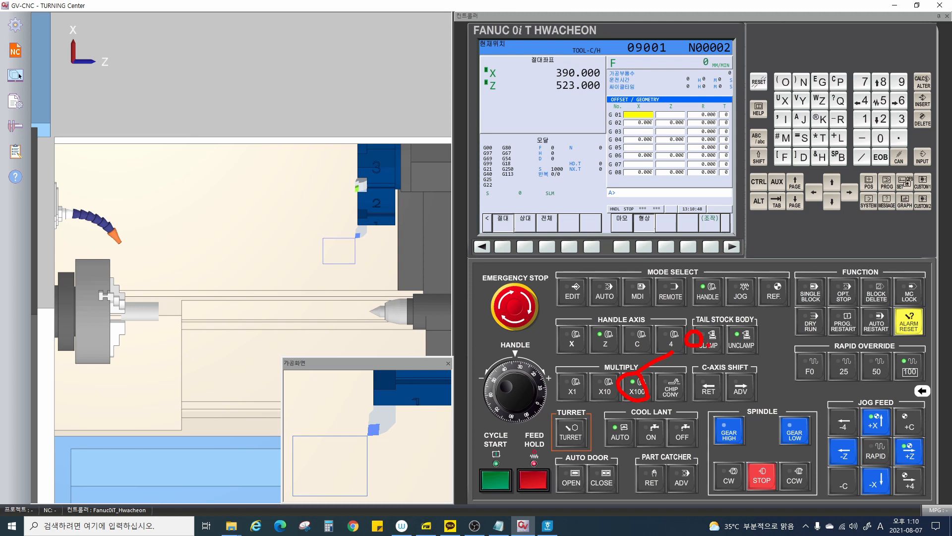
pyautogui.moveTo(718, 325); pyautogui.dragTo(727, 358)
pyautogui.moveTo(590, 371)
pyautogui.mouseDown()
pyautogui.moveTo(622, 402)
pyautogui.moveTo(651, 308)
pyautogui.moveTo(694, 292)
pyautogui.moveTo(715, 306)
pyautogui.mouseUp()
pyautogui.moveTo(721, 292)
pyautogui.mouseDown()
pyautogui.moveTo(720, 304)
pyautogui.moveTo(721, 293)
pyautogui.moveTo(741, 315)
pyautogui.mouseUp()
pyautogui.moveTo(556, 370)
pyautogui.mouseDown()
pyautogui.moveTo(589, 400)
pyautogui.moveTo(592, 331)
pyautogui.moveTo(682, 258)
pyautogui.mouseUp()
pyautogui.moveTo(691, 246)
pyautogui.mouseDown()
pyautogui.moveTo(729, 243)
pyautogui.moveTo(753, 271)
pyautogui.mouseUp()
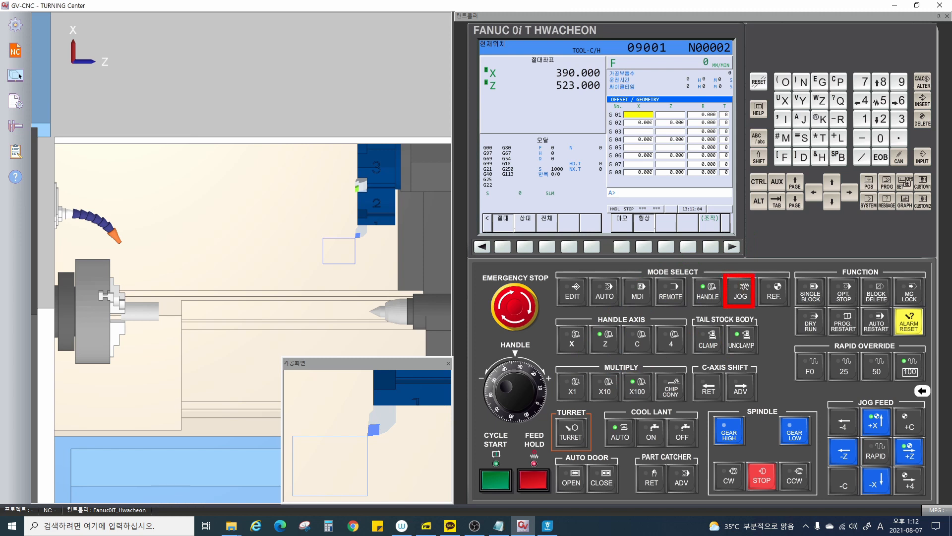
pyautogui.moveTo(858, 468)
pyautogui.mouseDown()
pyautogui.moveTo(828, 442)
pyautogui.moveTo(893, 470)
pyautogui.mouseUp()
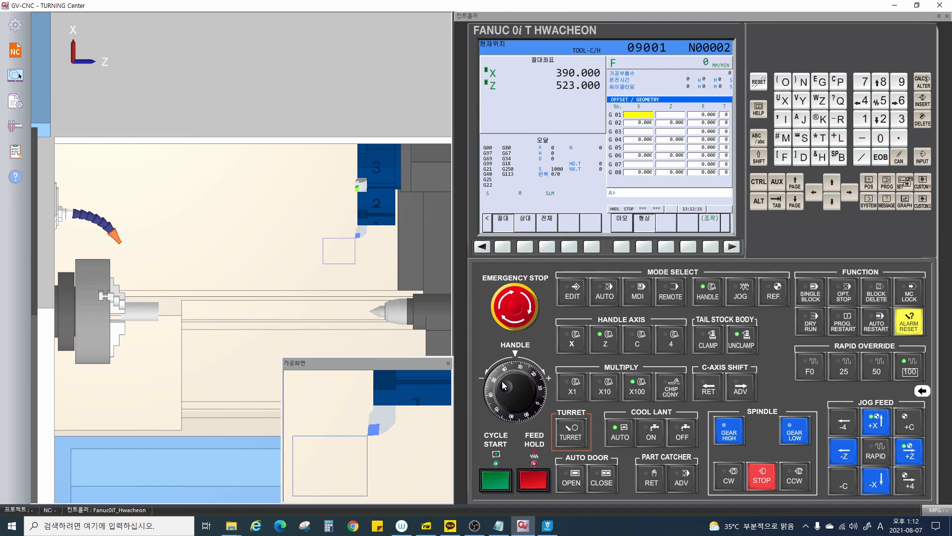
# Step: Display the position page and move the turret with the handwheel in negative Z and X to about X107.8, Z77.8
pyautogui.moveTo(504, 385)
pyautogui.mouseDown()
pyautogui.moveTo(498, 410)
pyautogui.moveTo(524, 419)
pyautogui.moveTo(530, 377)
pyautogui.moveTo(499, 385)
pyautogui.mouseUp()
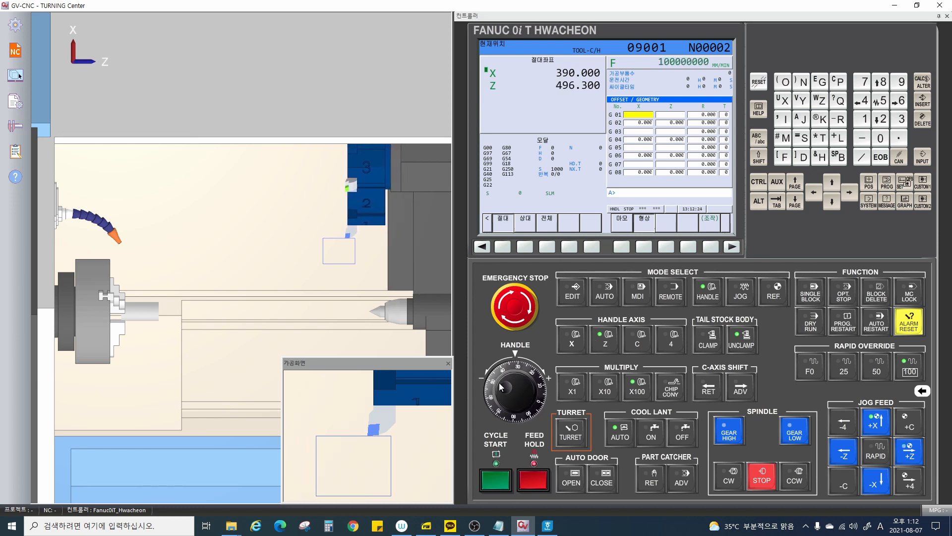
pyautogui.click(869, 184)
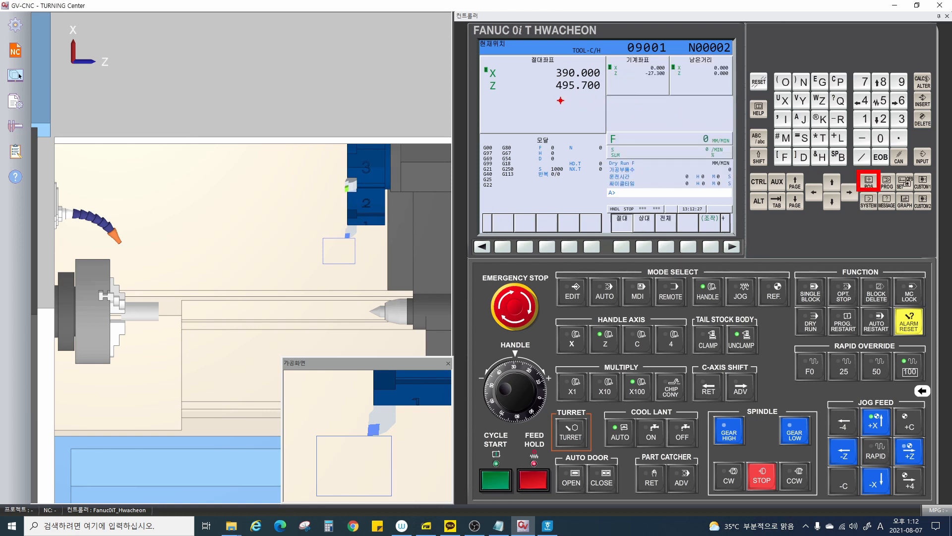
pyautogui.moveTo(488, 395)
pyautogui.mouseDown()
pyautogui.moveTo(540, 404)
pyautogui.moveTo(490, 375)
pyautogui.moveTo(542, 391)
pyautogui.mouseUp()
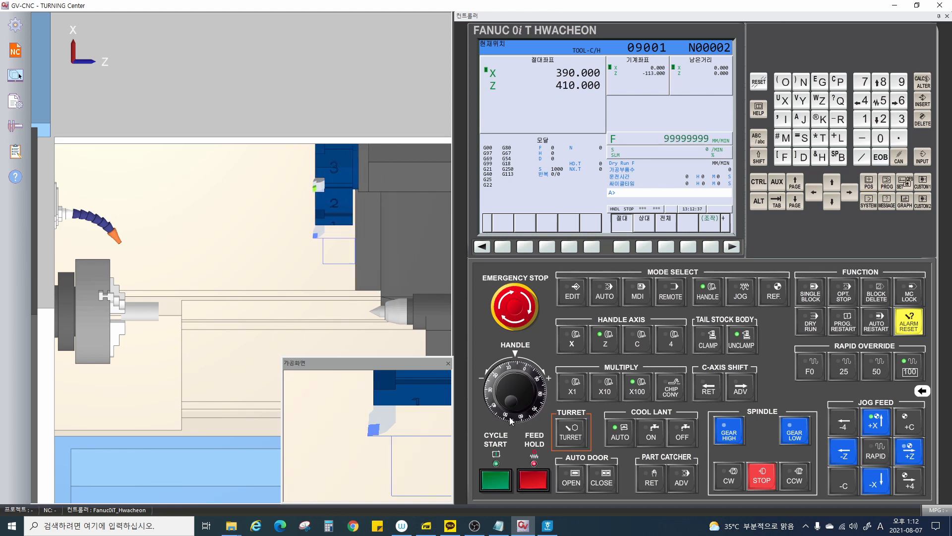
pyautogui.moveTo(512, 421); pyautogui.dragTo(480, 415)
pyautogui.click(574, 334)
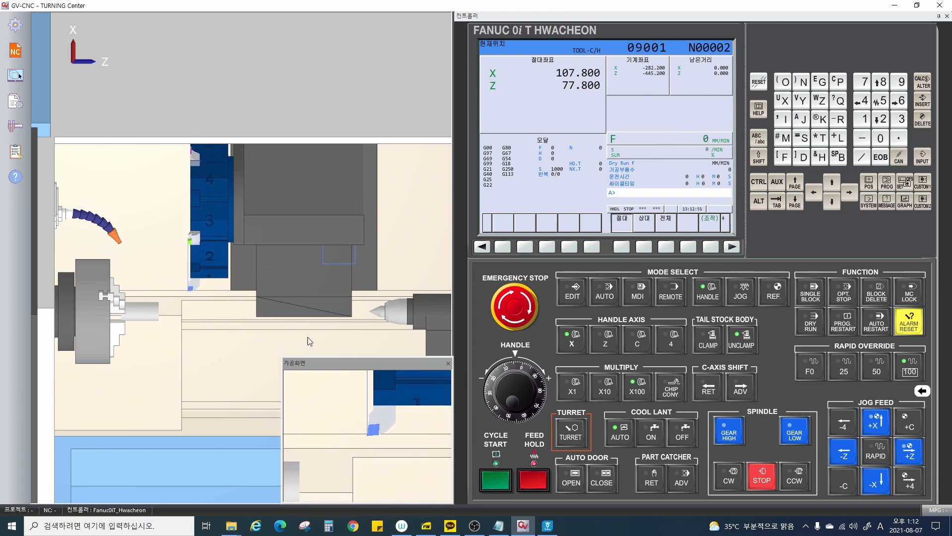
# Step: Bring the tool close to the workpiece's front face with the handwheel, to about X10.4, Z5.7
pyautogui.scroll(3, 157, 301)
pyautogui.scroll(3, 157, 300)
pyautogui.moveTo(173, 288); pyautogui.dragTo(261, 210)
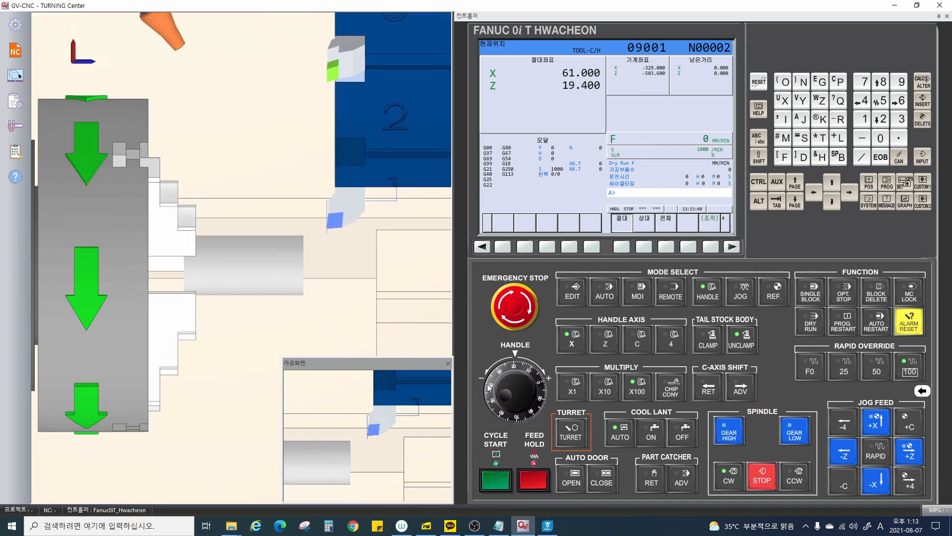
pyautogui.moveTo(489, 387); pyautogui.dragTo(540, 394)
pyautogui.click(604, 342)
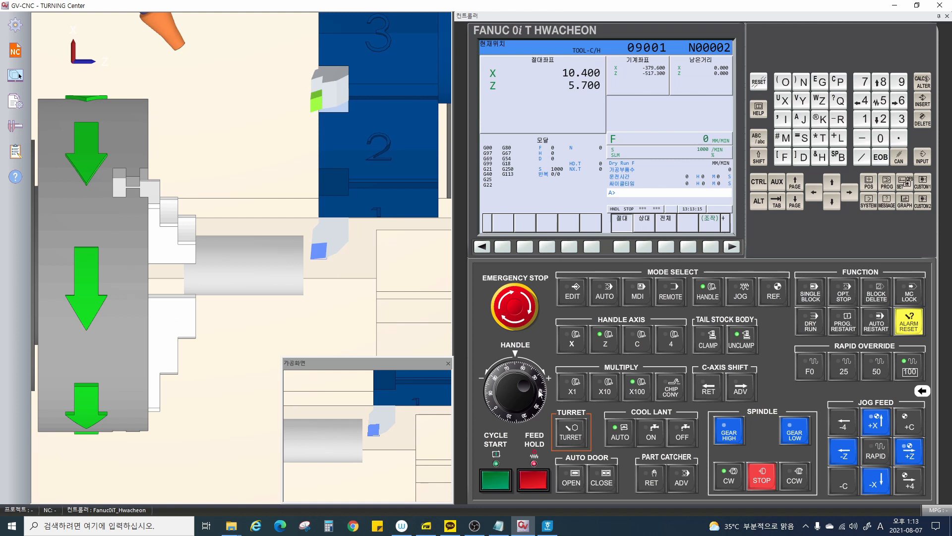
# Step: Set the handle multiplier to X10 and feed the tool in negative Z onto the workpiece's front face, to about Z-523.05
pyautogui.click(604, 385)
pyautogui.scroll(3, 298, 243)
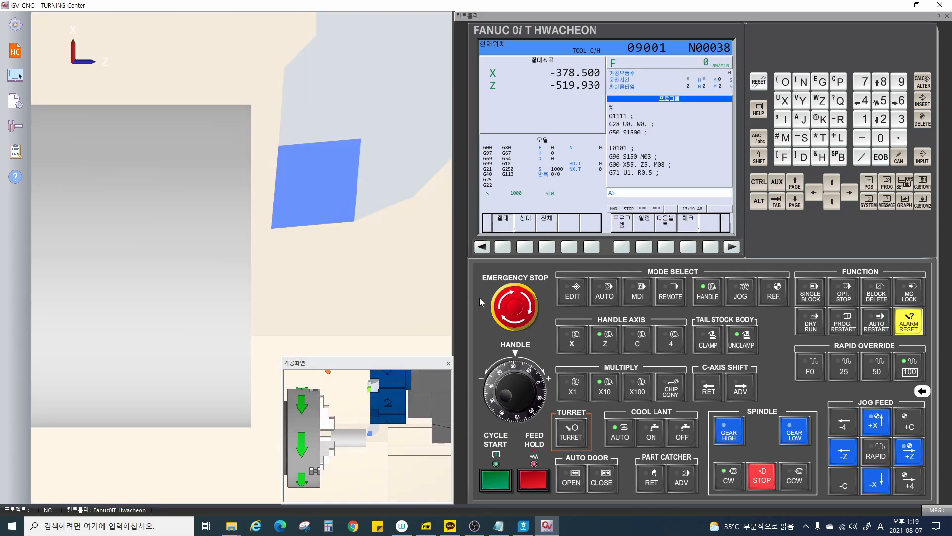
pyautogui.moveTo(507, 388); pyautogui.dragTo(530, 417)
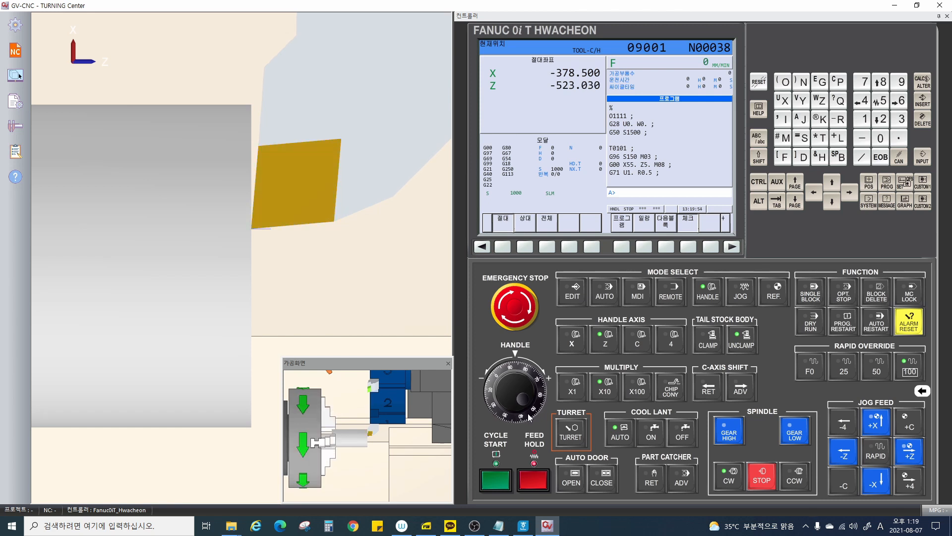
pyautogui.moveTo(529, 417); pyautogui.dragTo(535, 410)
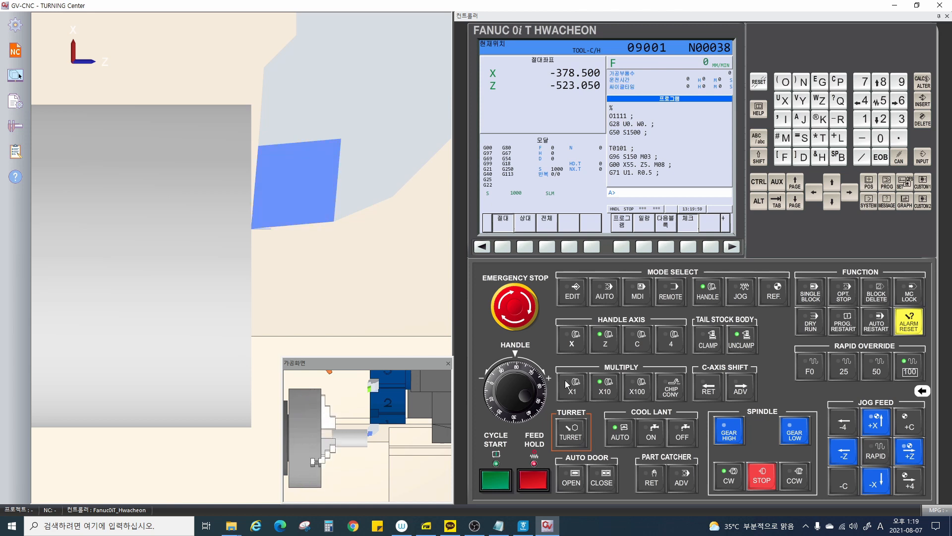
# Step: Retract the tool along positive X to about X-333.22, clear of the workpiece diameter, keeping Z fixed
pyautogui.click(575, 343)
pyautogui.moveTo(528, 392)
pyautogui.mouseDown()
pyautogui.moveTo(517, 404)
pyautogui.moveTo(505, 367)
pyautogui.moveTo(487, 415)
pyautogui.moveTo(474, 389)
pyautogui.moveTo(469, 399)
pyautogui.moveTo(515, 426)
pyautogui.moveTo(488, 409)
pyautogui.moveTo(486, 392)
pyautogui.moveTo(517, 369)
pyautogui.moveTo(535, 382)
pyautogui.moveTo(537, 405)
pyautogui.mouseUp()
pyautogui.moveTo(355, 283); pyautogui.dragTo(322, 282)
pyautogui.scroll(-2, 318, 280)
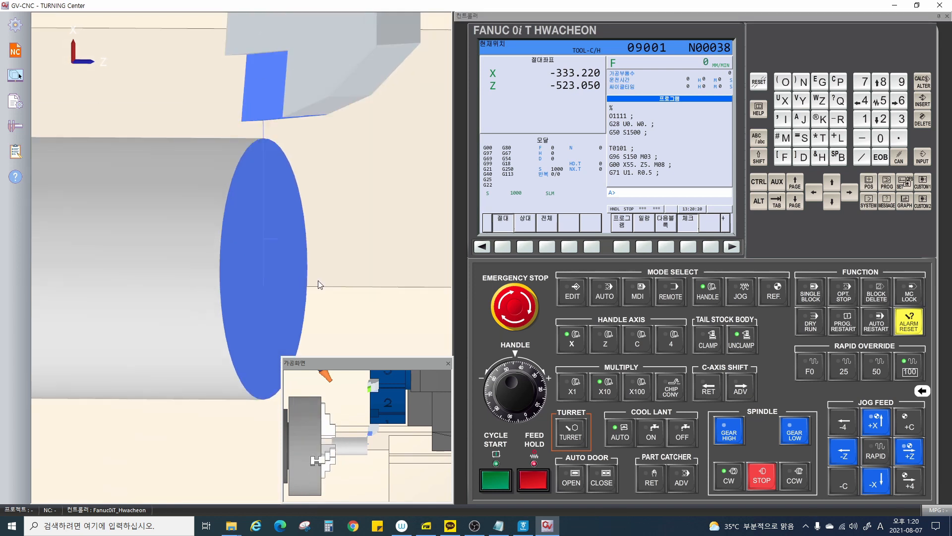
pyautogui.scroll(-1, 320, 284)
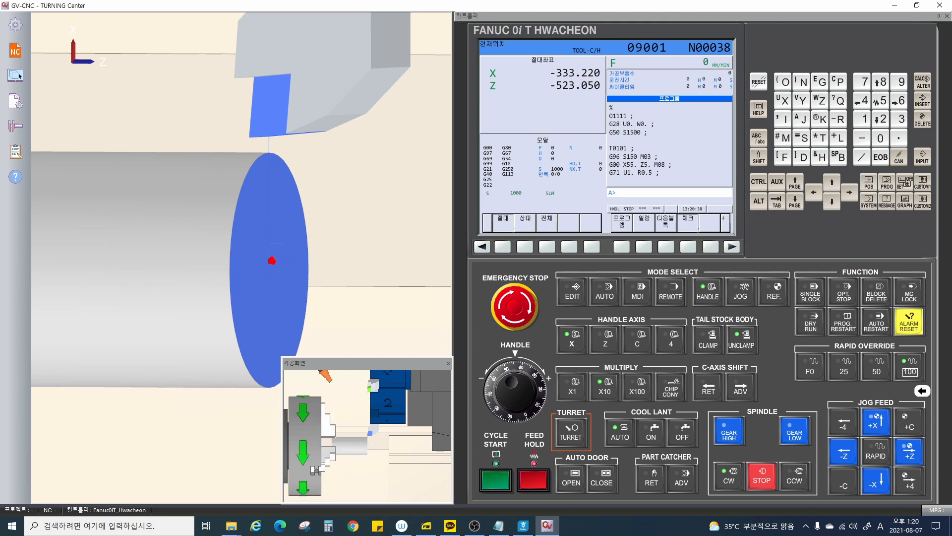
pyautogui.moveTo(286, 278)
pyautogui.mouseDown()
pyautogui.moveTo(309, 285)
pyautogui.moveTo(316, 275)
pyautogui.mouseUp()
pyautogui.moveTo(330, 264); pyautogui.dragTo(333, 301)
pyautogui.moveTo(276, 265); pyautogui.dragTo(276, 296)
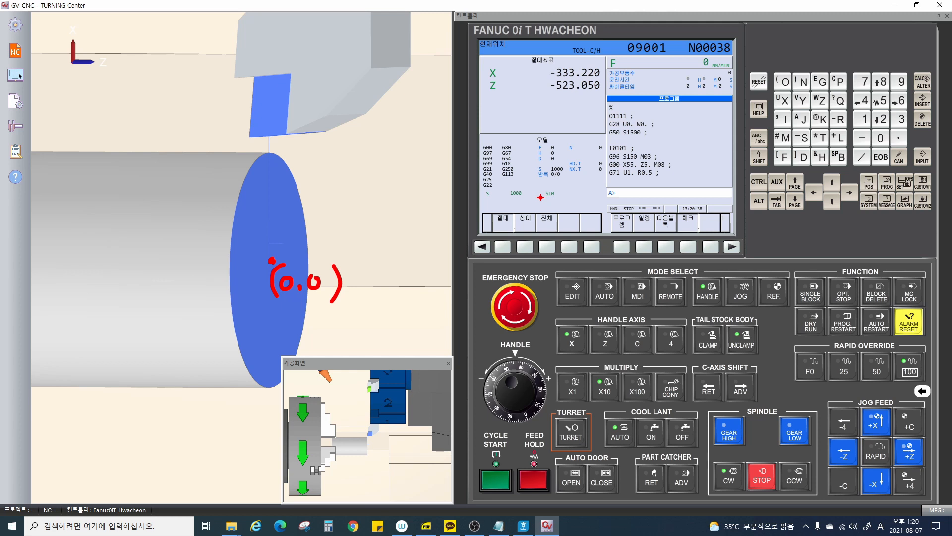
# Step: Open the tool offset geometry table (형상)
pyautogui.moveTo(891, 172); pyautogui.dragTo(916, 191)
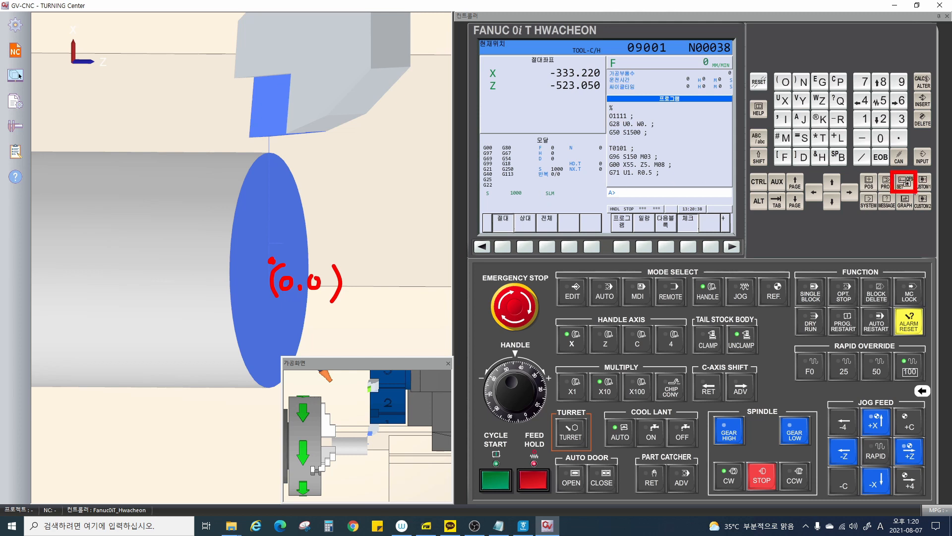
pyautogui.click(905, 182)
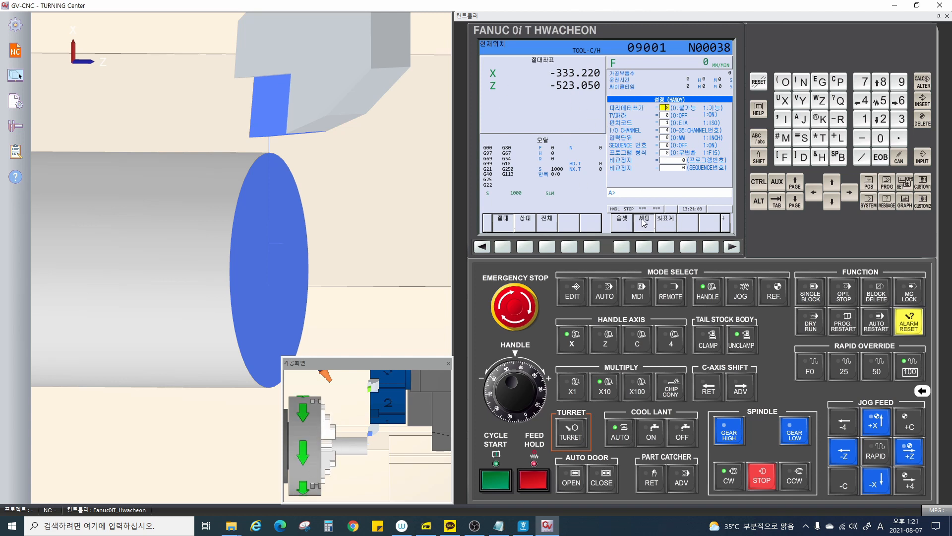
pyautogui.moveTo(611, 208)
pyautogui.mouseDown()
pyautogui.moveTo(634, 214)
pyautogui.moveTo(611, 230)
pyautogui.mouseUp()
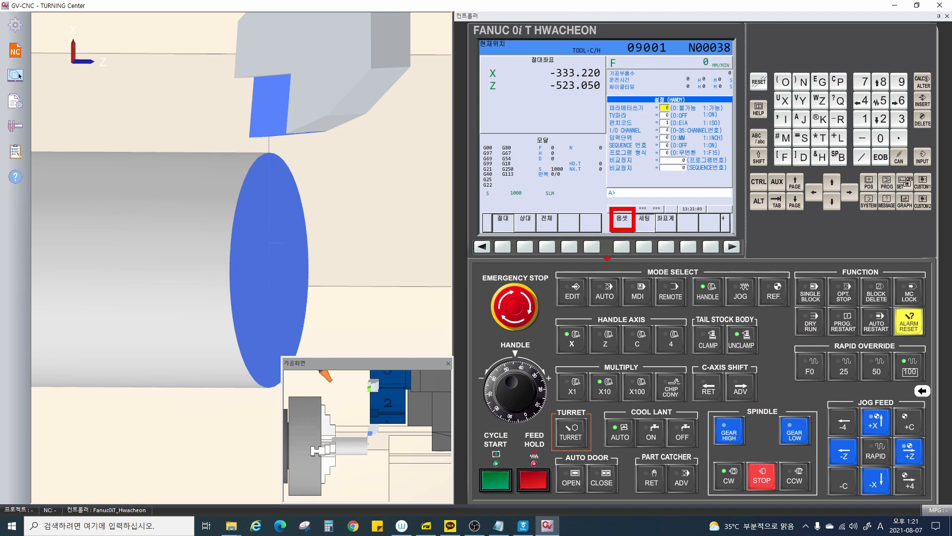
pyautogui.moveTo(595, 274); pyautogui.dragTo(619, 254)
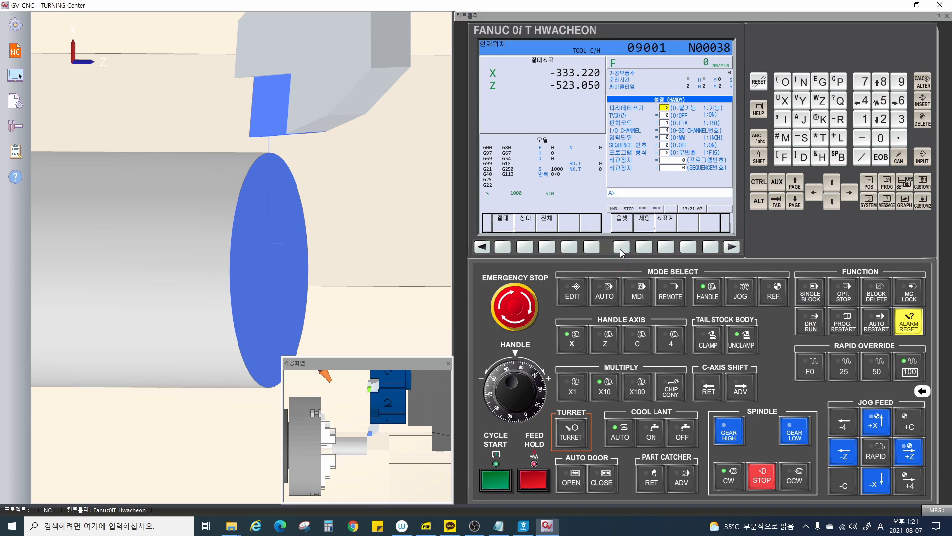
pyautogui.click(619, 247)
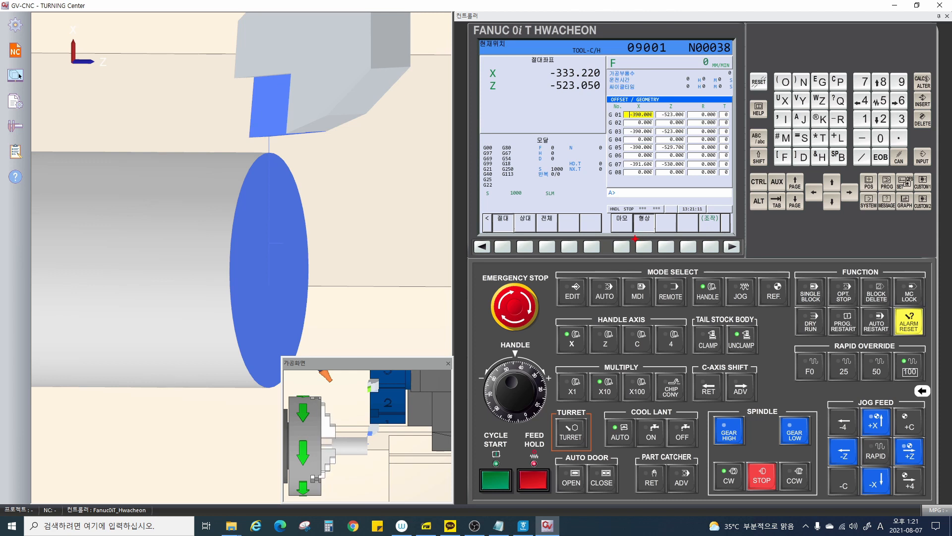
pyautogui.moveTo(634, 237); pyautogui.dragTo(656, 259)
pyautogui.moveTo(628, 300); pyautogui.dragTo(646, 268)
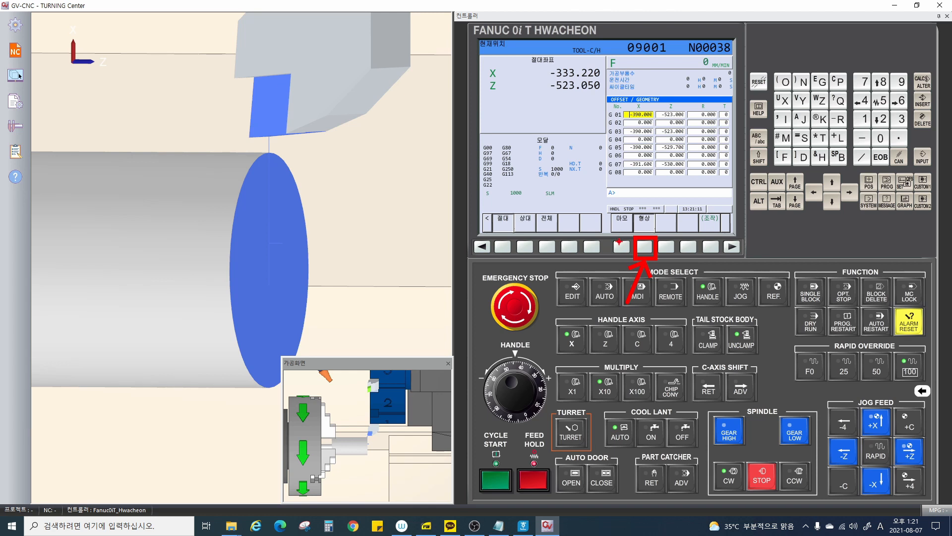
pyautogui.press('Escape')
pyautogui.hotkey('ctrl', '1')
# Step: Clear the X and Z geometry offsets of tools G 01, G 03, G 05 and G 07
pyautogui.click(640, 123)
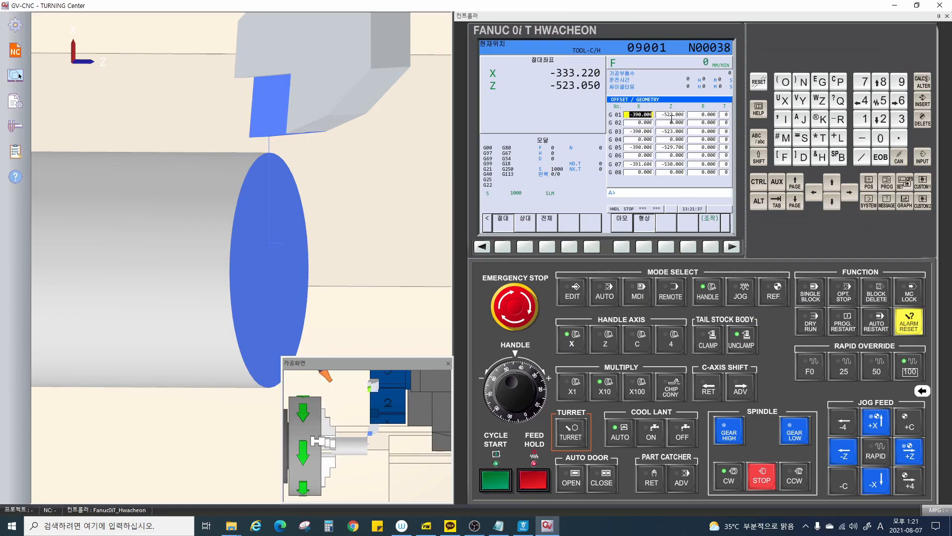
pyautogui.press('BackSpace')
pyautogui.moveTo(658, 113); pyautogui.dragTo(688, 115)
pyautogui.press('BackSpace')
pyautogui.moveTo(626, 132); pyautogui.dragTo(654, 132)
pyautogui.press('BackSpace')
pyautogui.moveTo(659, 131); pyautogui.dragTo(686, 132)
pyautogui.press('BackSpace')
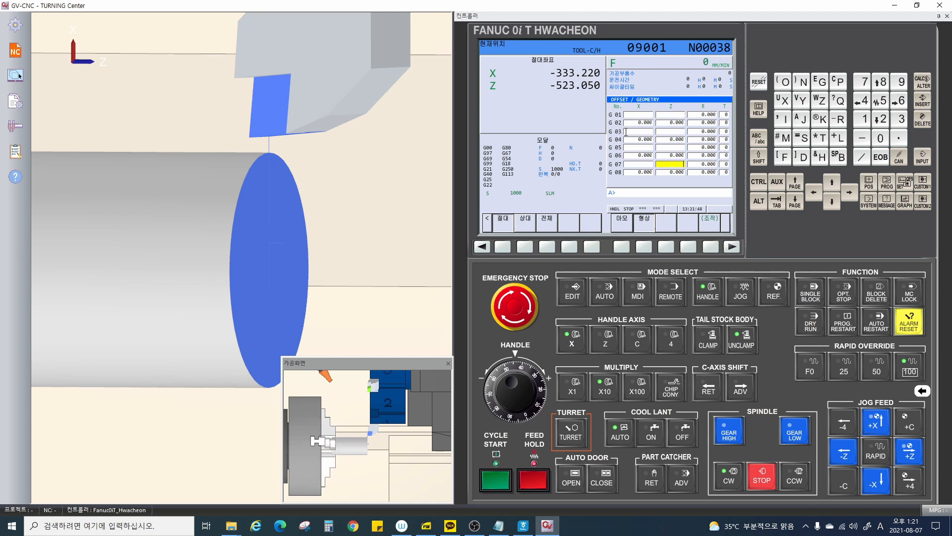
# Step: Measure the Z geometry offset of tool G 01 at the workpiece face, using the input Z0
pyautogui.click(667, 115)
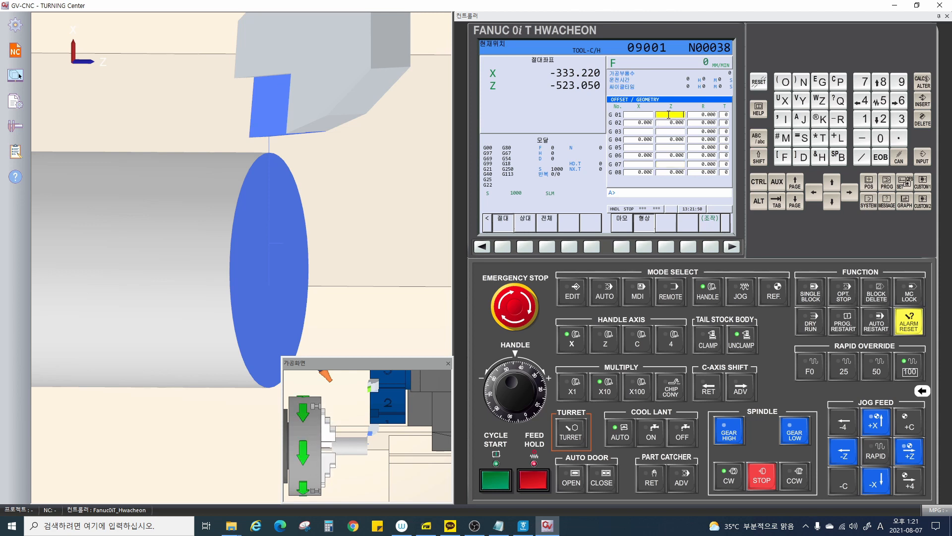
pyautogui.click(821, 101)
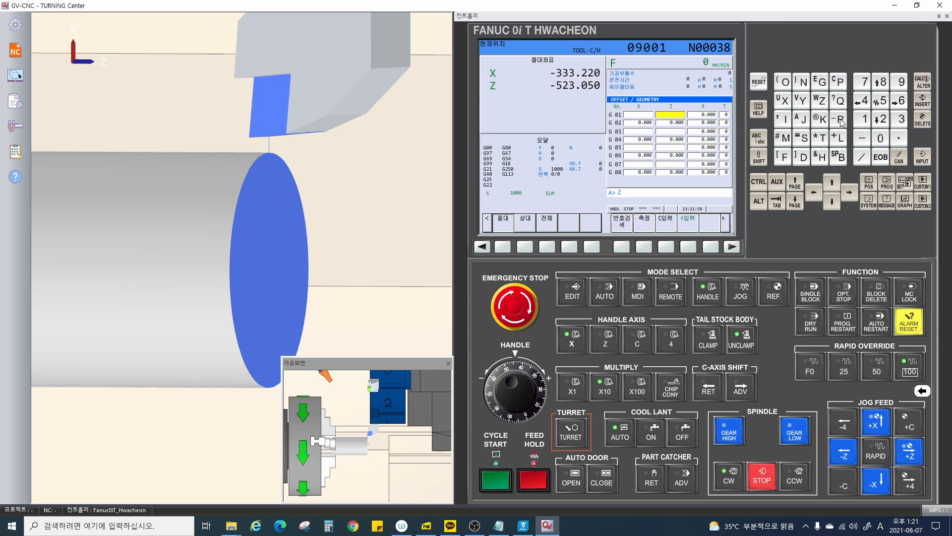
pyautogui.click(881, 141)
pyautogui.click(899, 139)
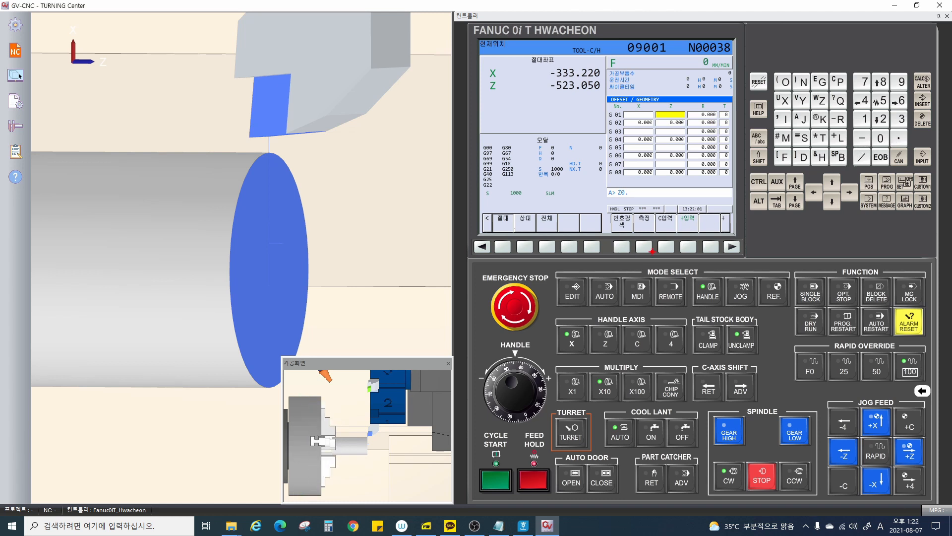
pyautogui.moveTo(647, 254)
pyautogui.mouseDown()
pyautogui.moveTo(634, 241)
pyautogui.moveTo(661, 258)
pyautogui.mouseUp()
pyautogui.press('Escape')
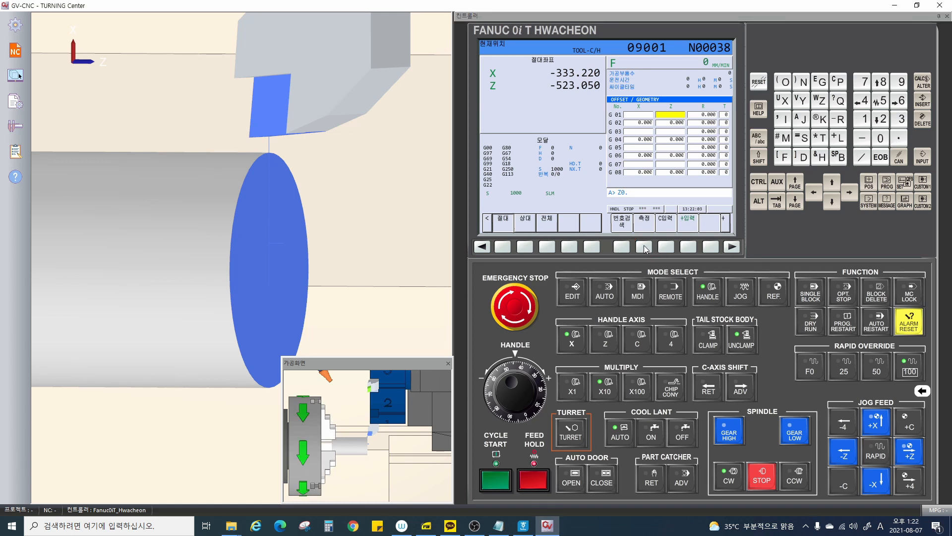
pyautogui.click(644, 247)
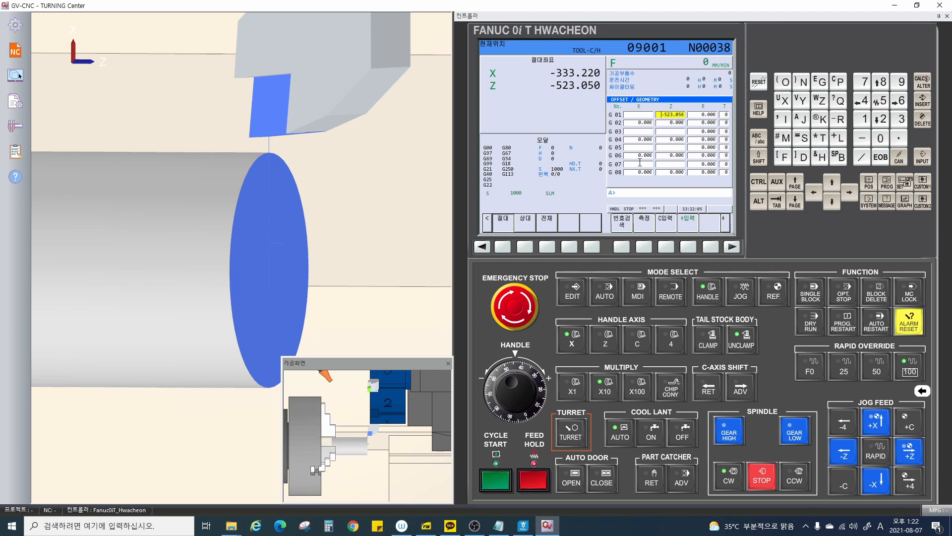
# Step: Open the position display and examine the machine coordinates (기계좌표) rather than the absolute coordinates
pyautogui.click(870, 182)
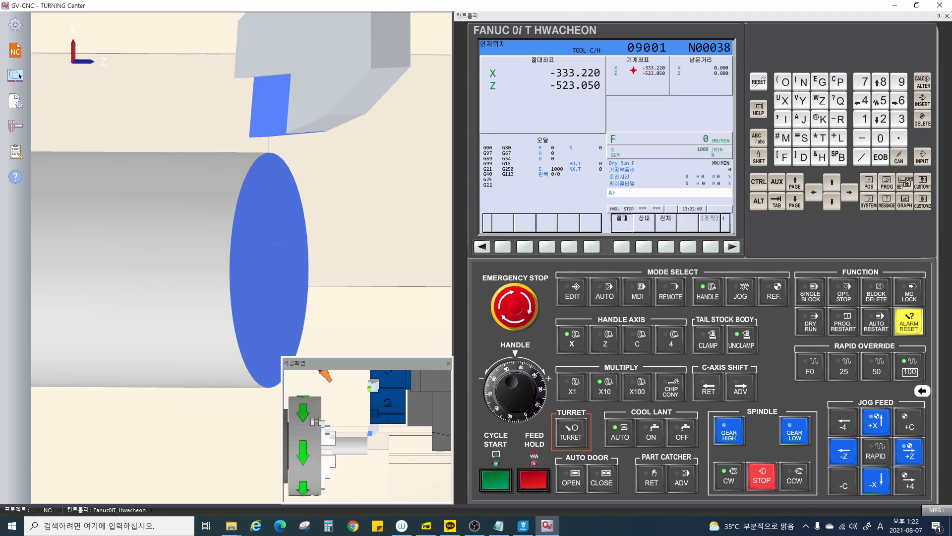
pyautogui.moveTo(633, 70); pyautogui.dragTo(672, 83)
pyautogui.press('Escape')
pyautogui.hotkey('ctrl', '2')
pyautogui.moveTo(587, 55); pyautogui.dragTo(532, 112)
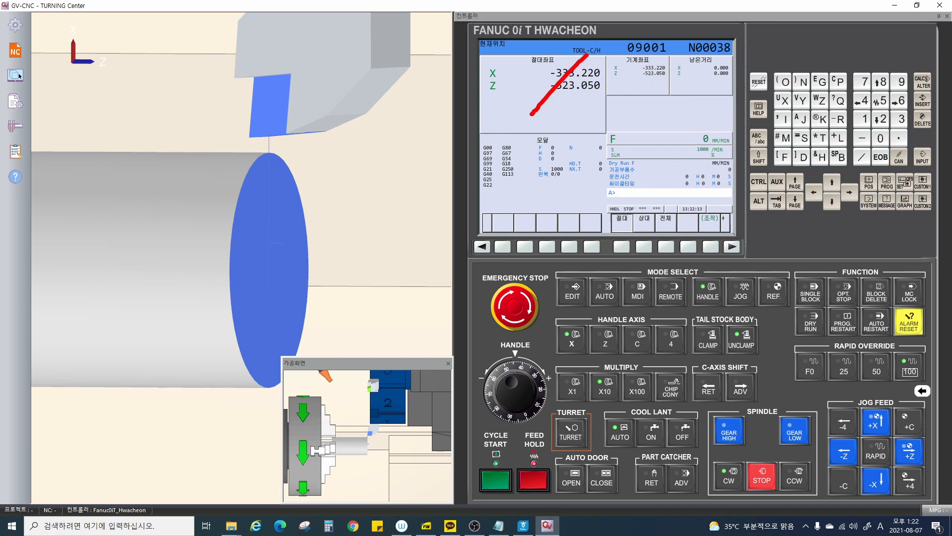
pyautogui.moveTo(552, 54); pyautogui.dragTo(587, 110)
pyautogui.moveTo(666, 79)
pyautogui.mouseDown()
pyautogui.moveTo(605, 64)
pyautogui.moveTo(687, 69)
pyautogui.moveTo(681, 91)
pyautogui.moveTo(662, 75)
pyautogui.mouseUp()
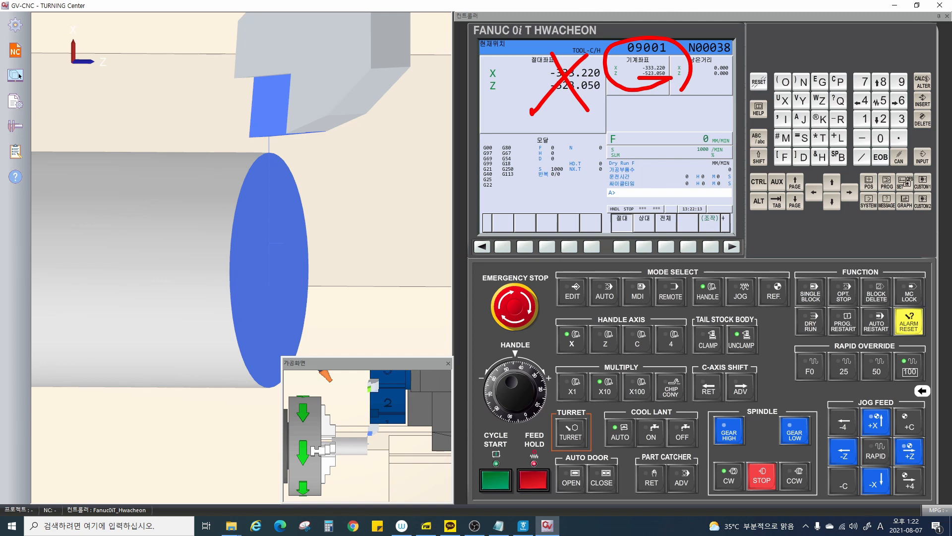
pyautogui.press('Escape')
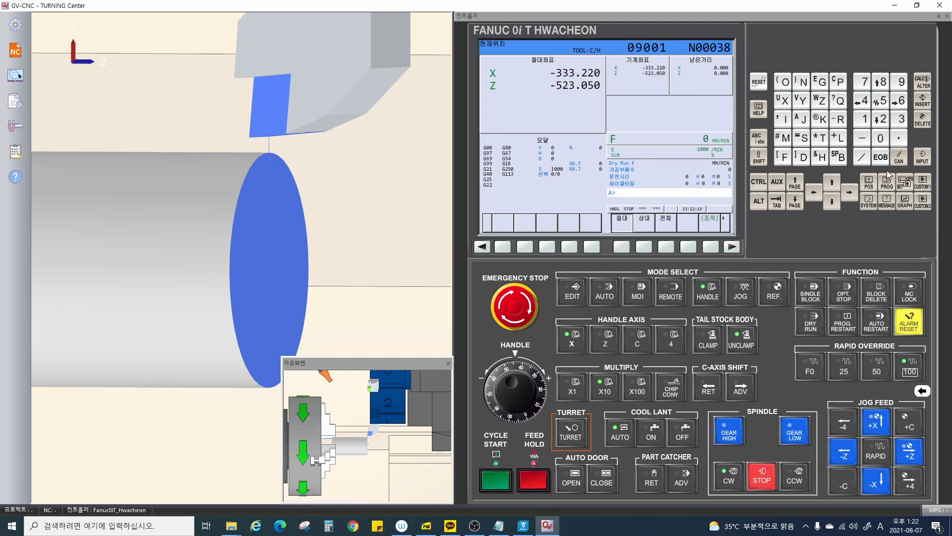
# Step: Return to the offset geometry table and compare tool G 01's Z offset with the current Z position
pyautogui.click(905, 182)
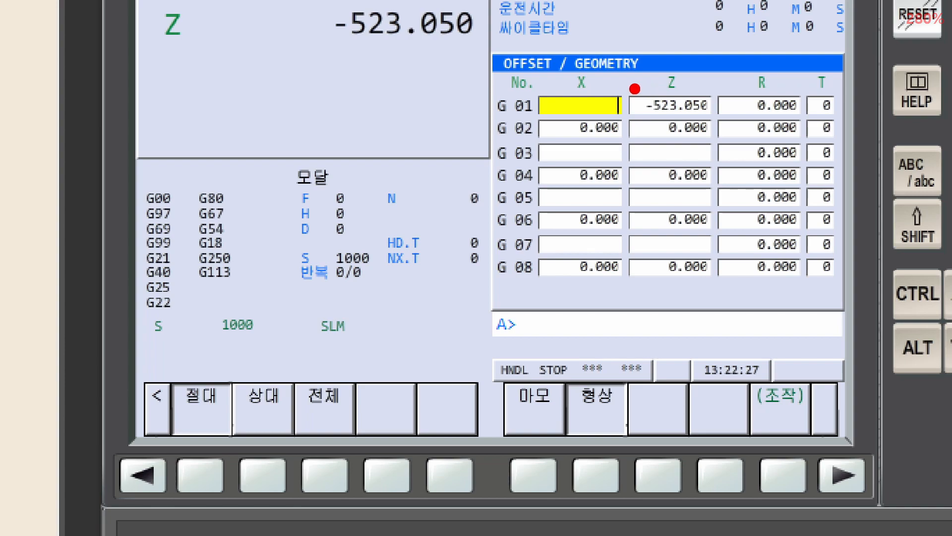
pyautogui.moveTo(655, 106); pyautogui.dragTo(683, 118)
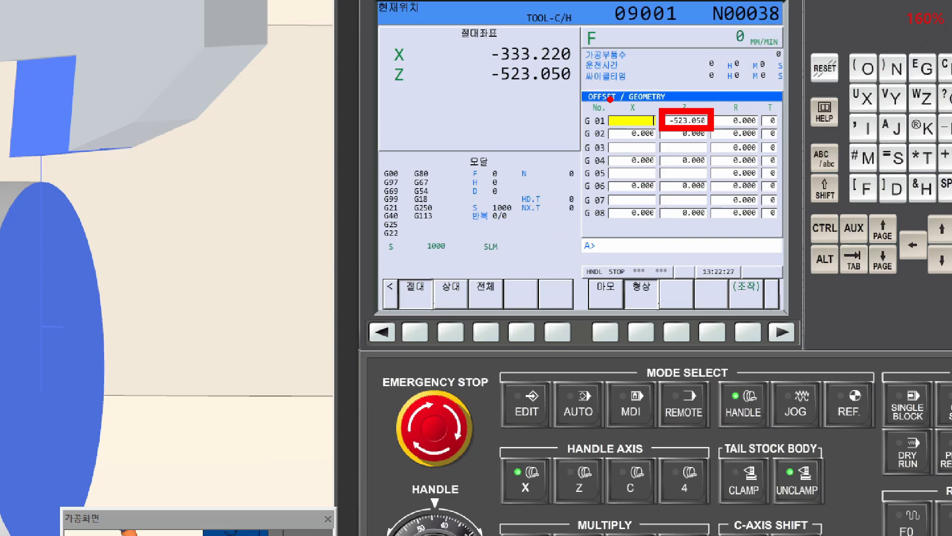
pyautogui.moveTo(458, 32)
pyautogui.mouseDown()
pyautogui.moveTo(502, 31)
pyautogui.moveTo(468, 38)
pyautogui.moveTo(579, 89)
pyautogui.moveTo(670, 71)
pyautogui.moveTo(684, 106)
pyautogui.mouseUp()
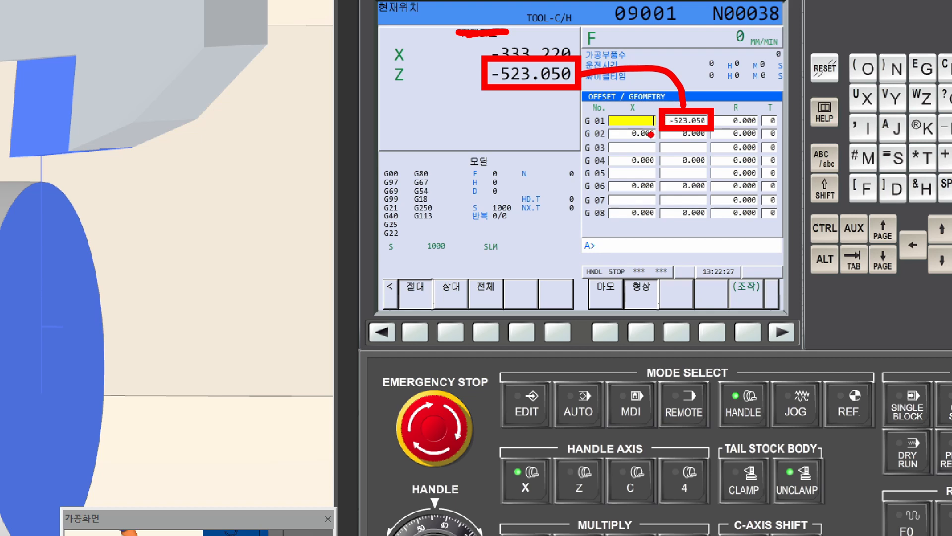
pyautogui.press('Escape')
# Step: Move the tool along negative Z with multiplier X100 to about Z-551.95, above the workpiece's outer diameter
pyautogui.scroll(-3, 259, 248)
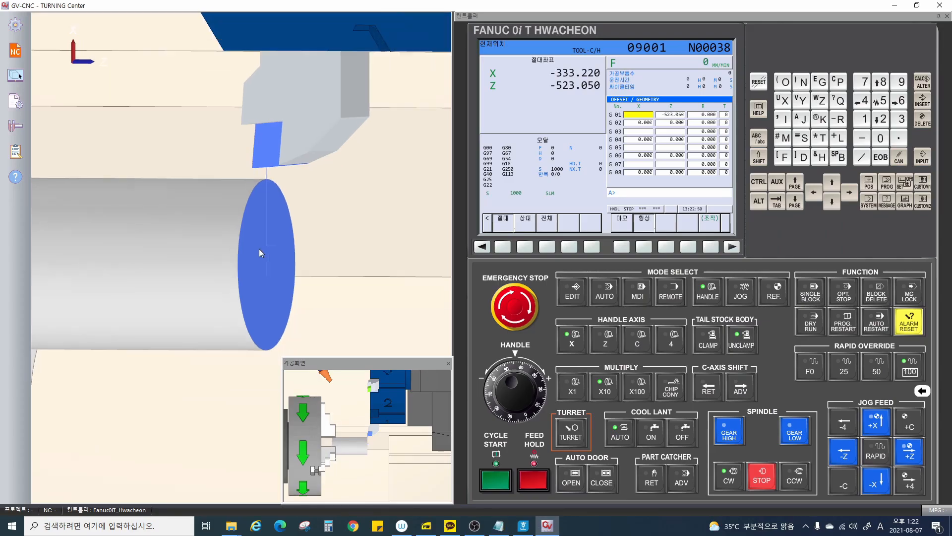
pyautogui.moveTo(260, 227)
pyautogui.mouseDown()
pyautogui.moveTo(303, 237)
pyautogui.moveTo(285, 226)
pyautogui.moveTo(313, 228)
pyautogui.moveTo(303, 222)
pyautogui.mouseUp()
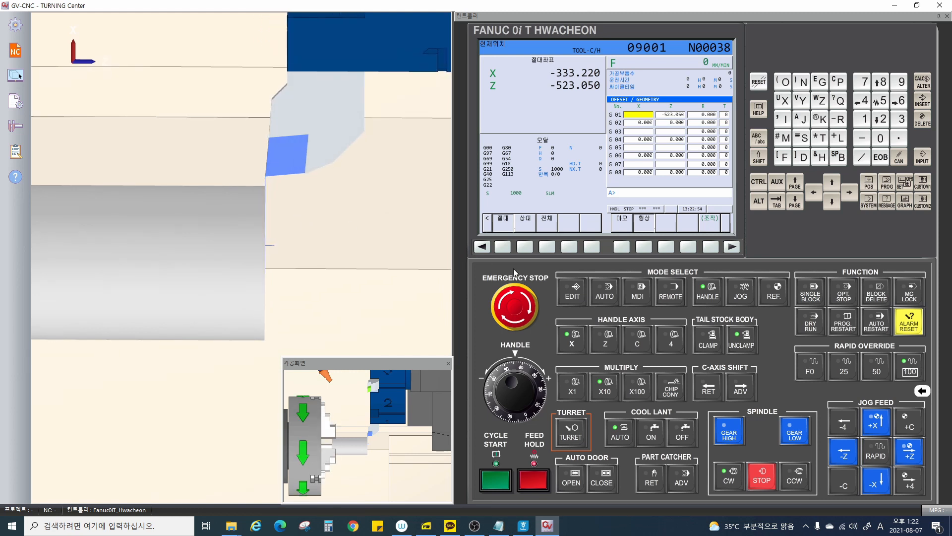
pyautogui.click(606, 344)
pyautogui.click(634, 387)
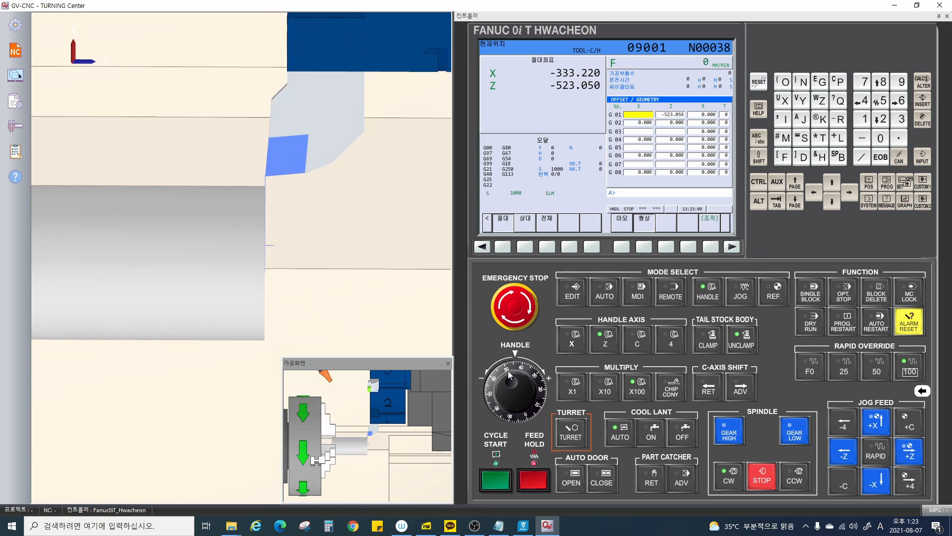
pyautogui.moveTo(509, 375)
pyautogui.mouseDown()
pyautogui.moveTo(523, 377)
pyautogui.moveTo(528, 394)
pyautogui.moveTo(511, 379)
pyautogui.mouseUp()
# Step: Feed the tool in negative X with multiplier X10 into the workpiece's outer diameter, to about X-340.34
pyautogui.click(575, 346)
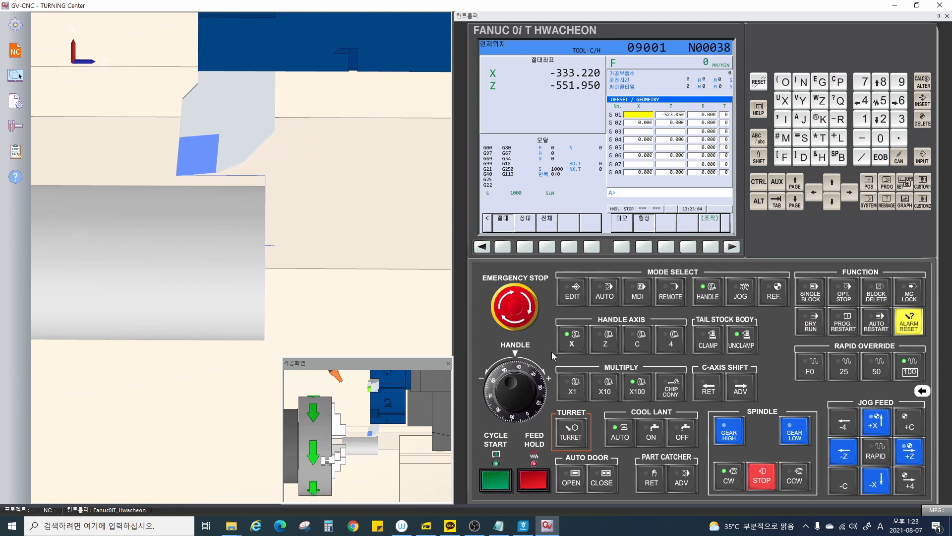
pyautogui.click(608, 382)
pyautogui.moveTo(515, 381)
pyautogui.mouseDown()
pyautogui.moveTo(502, 392)
pyautogui.moveTo(513, 402)
pyautogui.moveTo(529, 391)
pyautogui.moveTo(514, 375)
pyautogui.moveTo(504, 385)
pyautogui.moveTo(512, 396)
pyautogui.mouseUp()
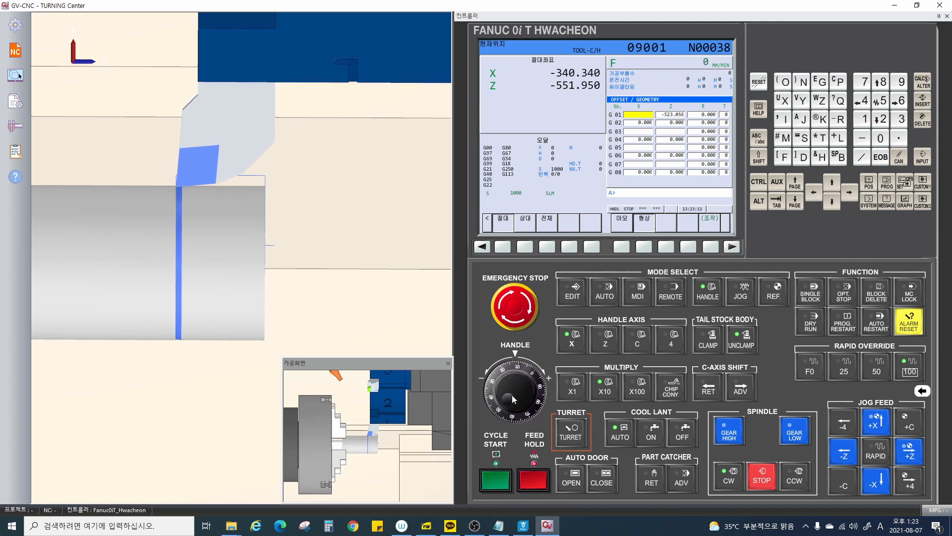
pyautogui.scroll(5, 179, 191)
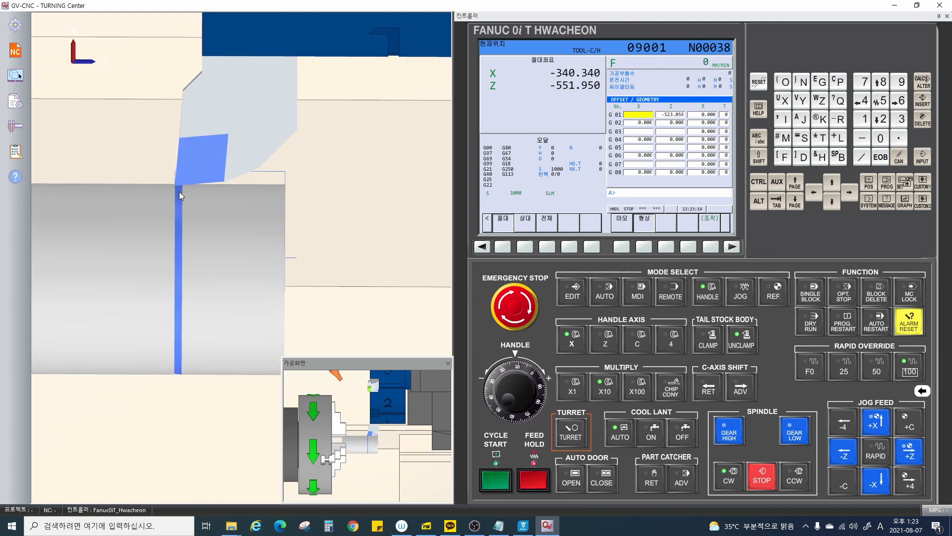
pyautogui.scroll(1, 179, 192)
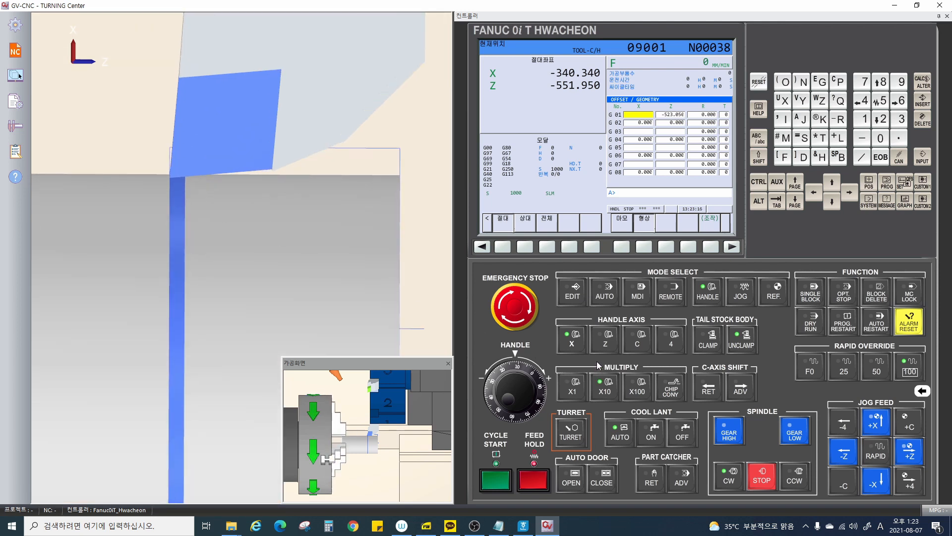
# Step: Turn the outer diameter by feeding the tool in positive Z past the front face to about Z-514.59, keeping X fixed
pyautogui.moveTo(509, 399); pyautogui.dragTo(526, 377)
pyautogui.scroll(-5, 429, 293)
pyautogui.scroll(-2, 429, 292)
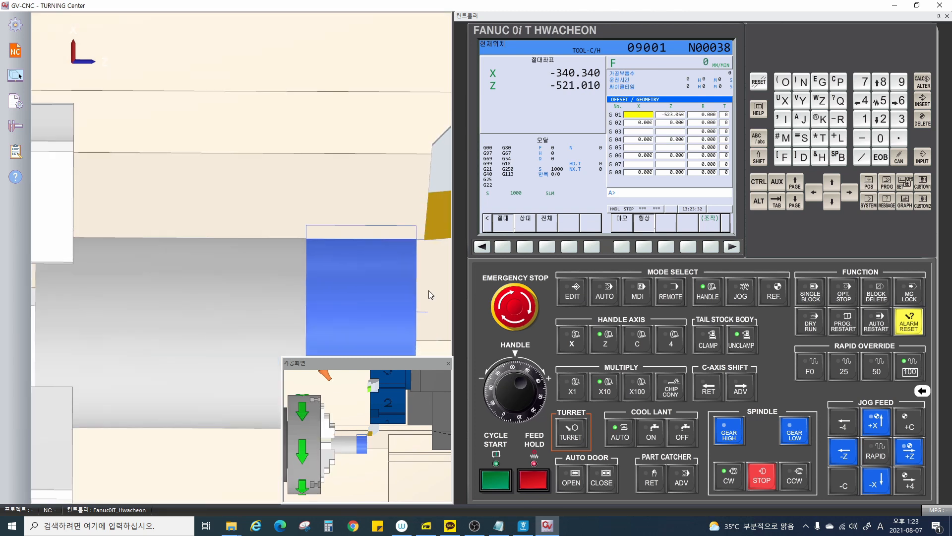
pyautogui.moveTo(432, 293); pyautogui.dragTo(306, 286)
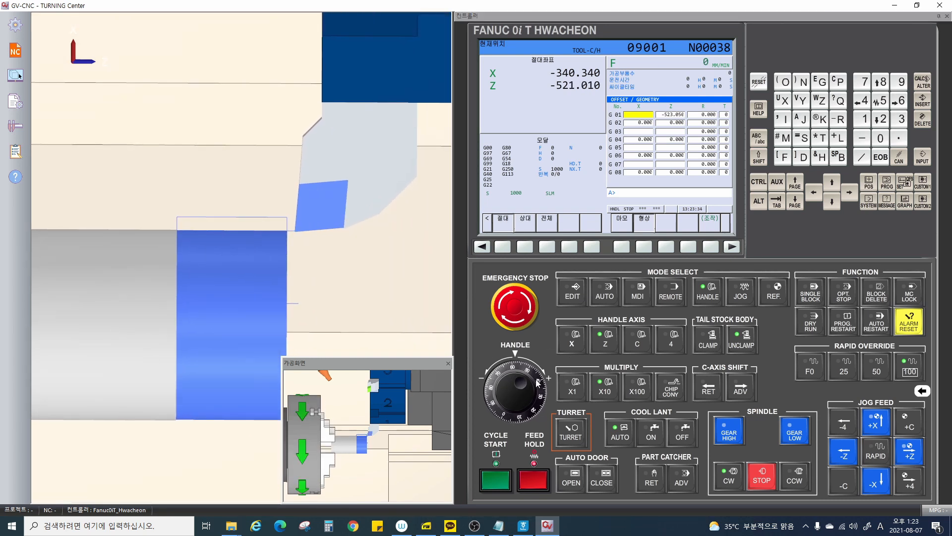
pyautogui.moveTo(538, 384); pyautogui.dragTo(469, 400)
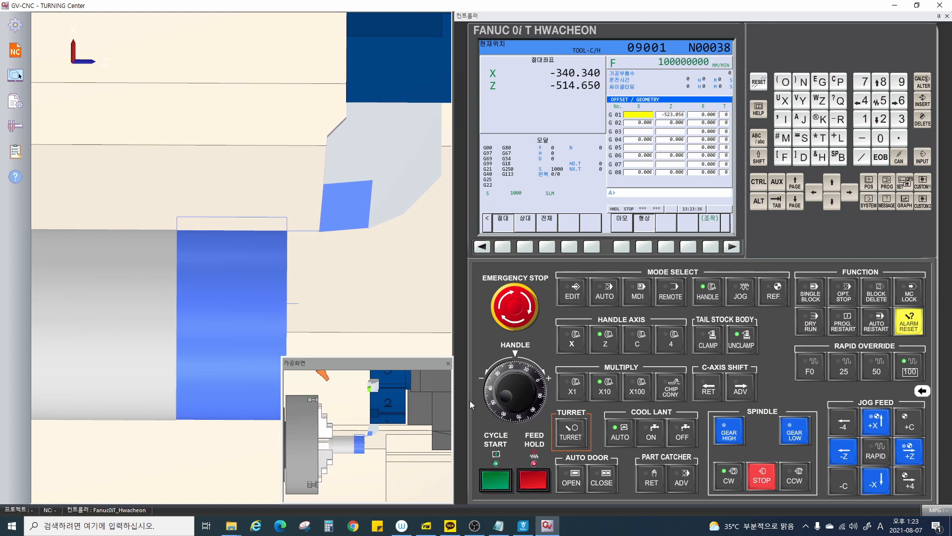
pyautogui.scroll(5, 323, 285)
pyautogui.moveTo(290, 293)
pyautogui.mouseDown()
pyautogui.moveTo(312, 272)
pyautogui.moveTo(306, 287)
pyautogui.mouseUp()
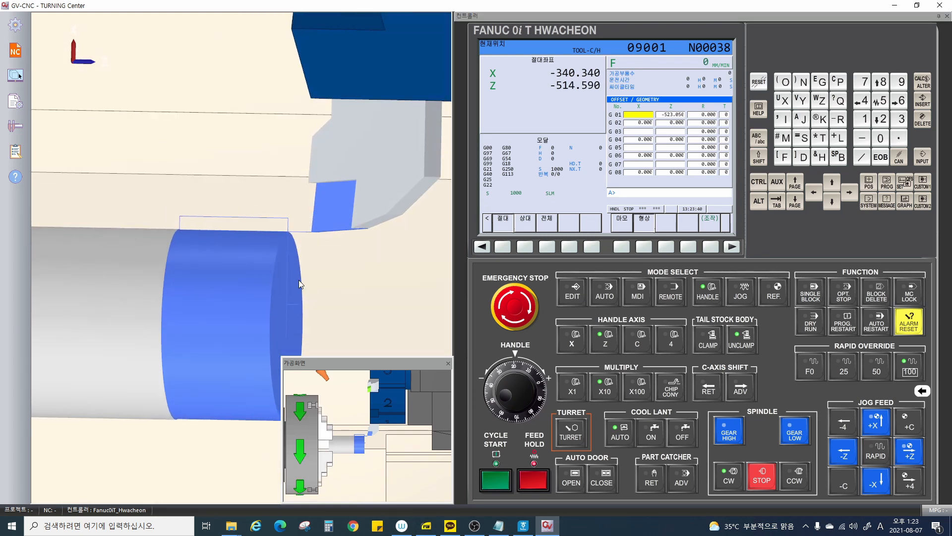
# Step: Stop the spindle and set the handle multiplier to X100
pyautogui.click(760, 475)
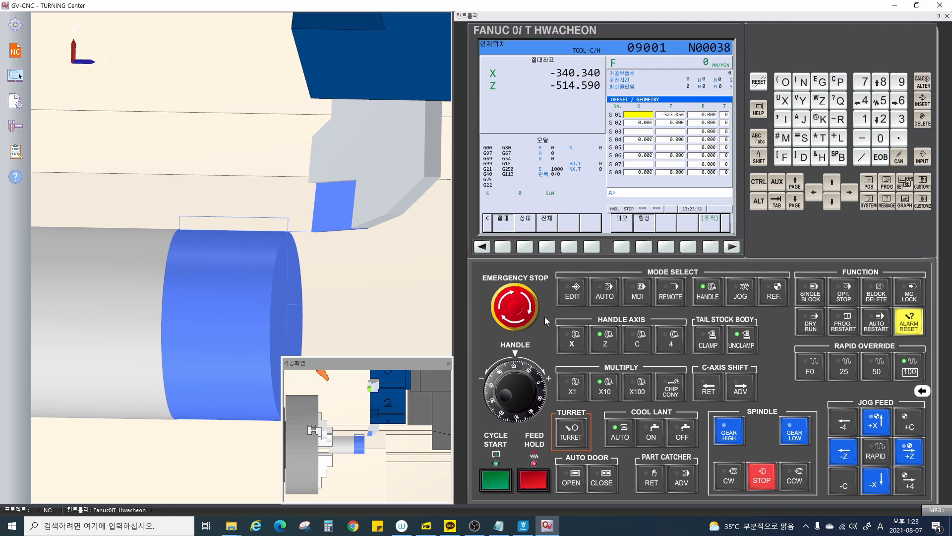
pyautogui.click(640, 387)
pyautogui.scroll(-4, 260, 278)
pyautogui.moveTo(260, 278)
pyautogui.mouseDown()
pyautogui.moveTo(252, 208)
pyautogui.moveTo(245, 311)
pyautogui.mouseUp()
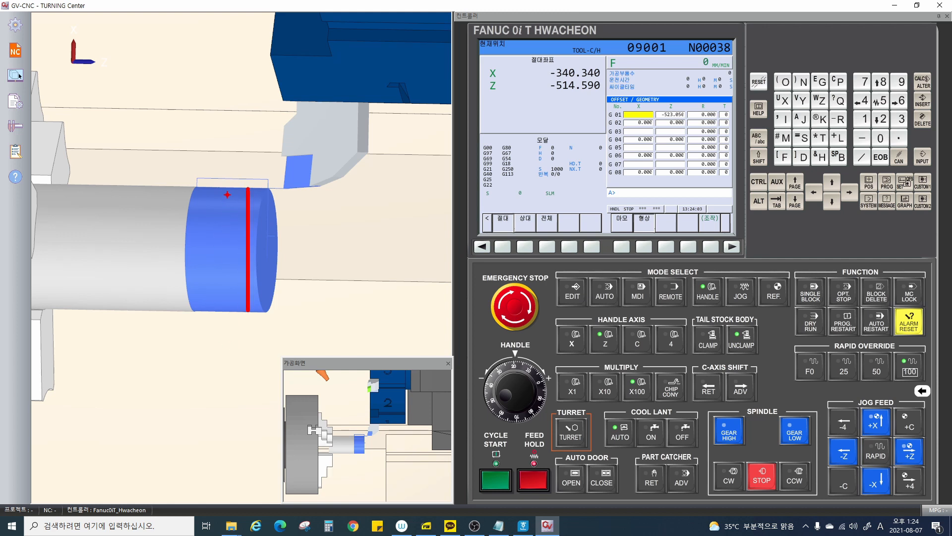
pyautogui.moveTo(213, 145)
pyautogui.mouseDown()
pyautogui.moveTo(197, 157)
pyautogui.moveTo(222, 157)
pyautogui.moveTo(209, 177)
pyautogui.moveTo(226, 151)
pyautogui.moveTo(231, 177)
pyautogui.mouseUp()
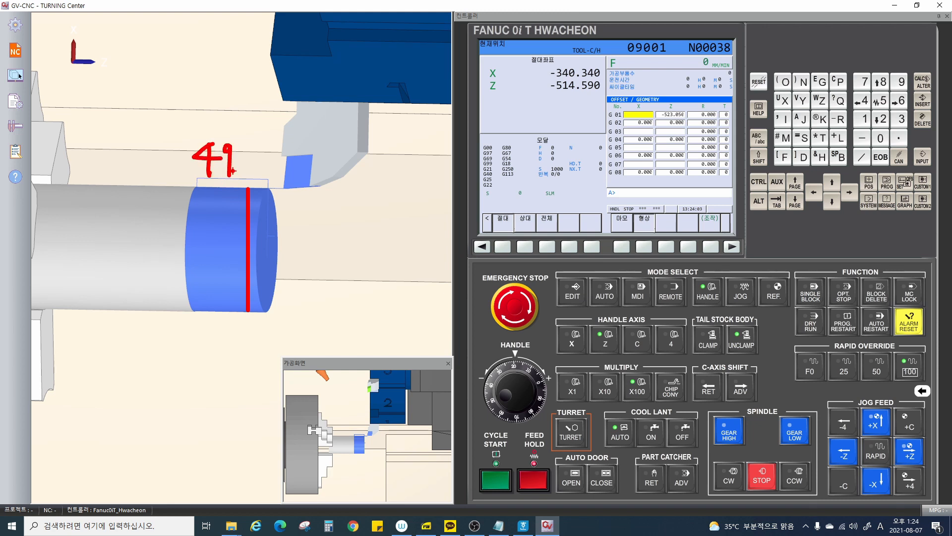
pyautogui.click(251, 158)
pyautogui.moveTo(256, 142); pyautogui.dragTo(273, 176)
pyautogui.moveTo(179, 127); pyautogui.dragTo(296, 185)
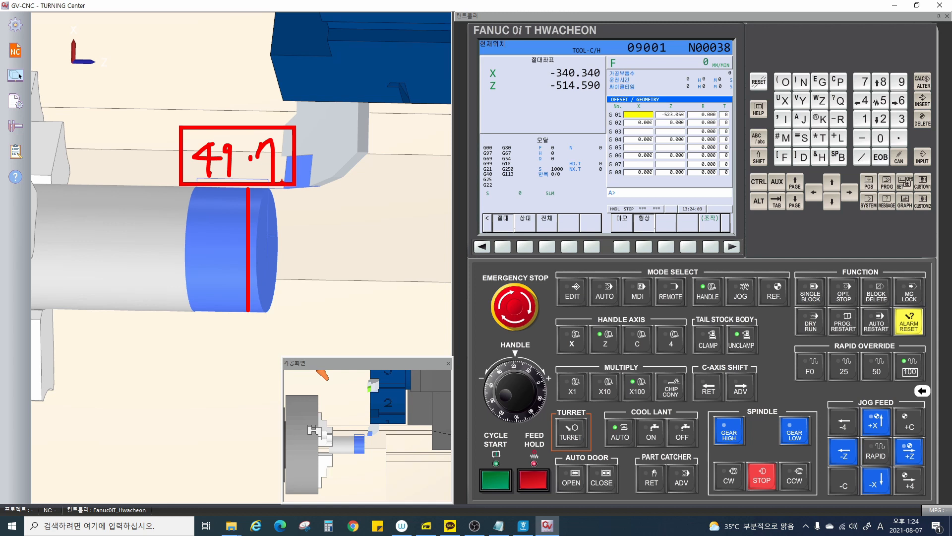
pyautogui.press('Escape')
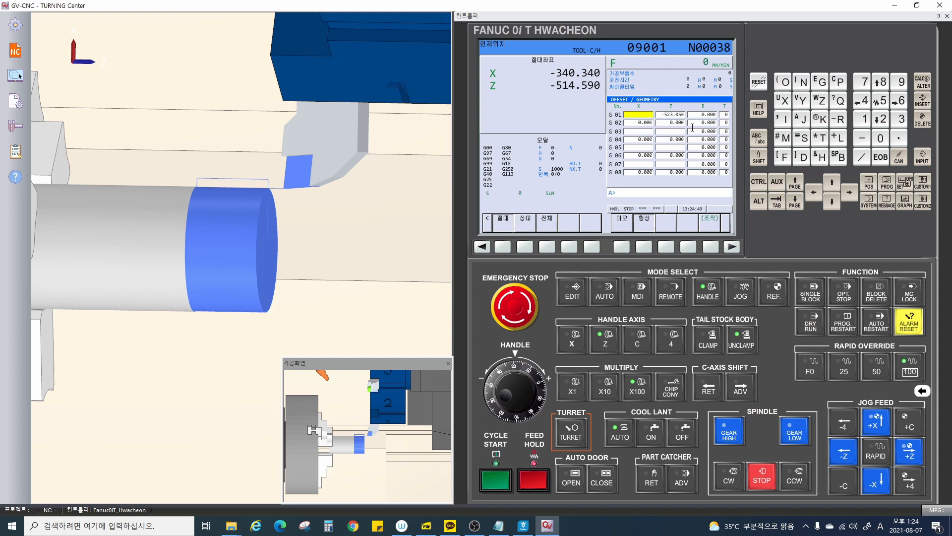
# Step: Measure the X geometry offset of tool G 01 from the turned diameter, using an X value of 50.0
pyautogui.click(784, 101)
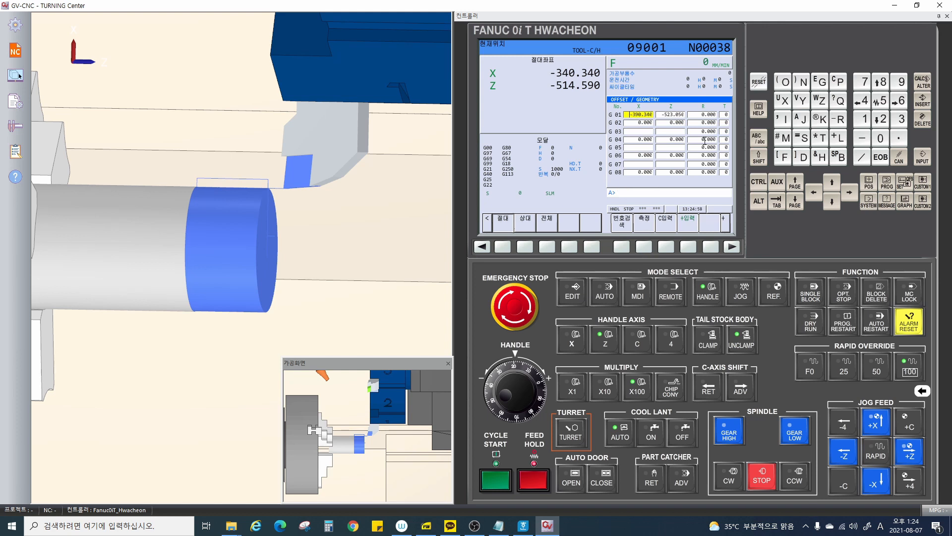
# Step: Open the position display and check tool G 01's X offset against the machine X coordinate plus the 50.0 diameter
pyautogui.click(877, 183)
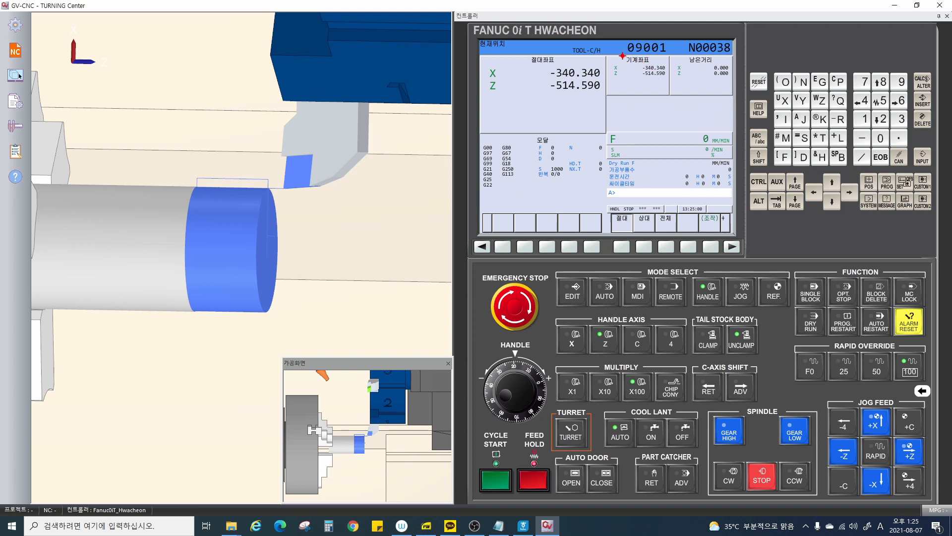
pyautogui.moveTo(615, 50); pyautogui.dragTo(676, 86)
pyautogui.click(496, 99)
pyautogui.write('340')
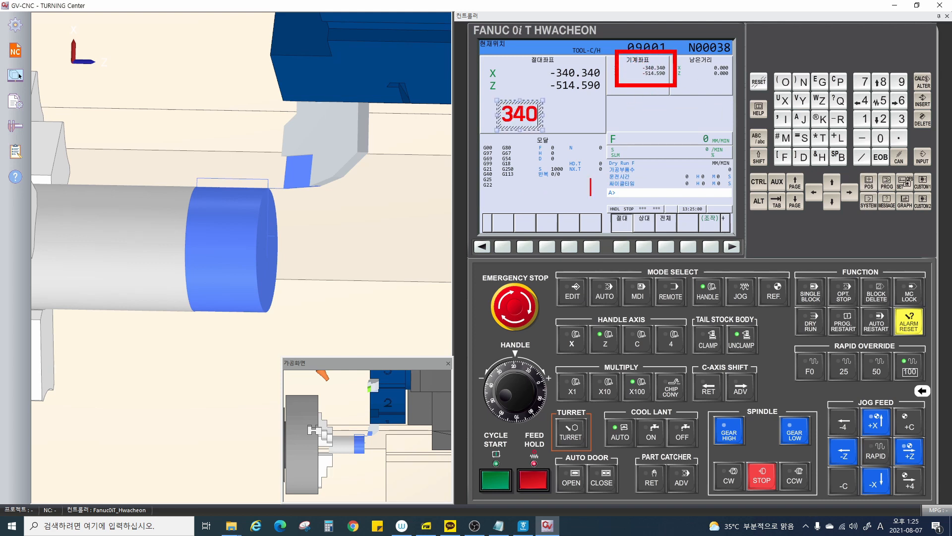
pyautogui.write('.340 +')
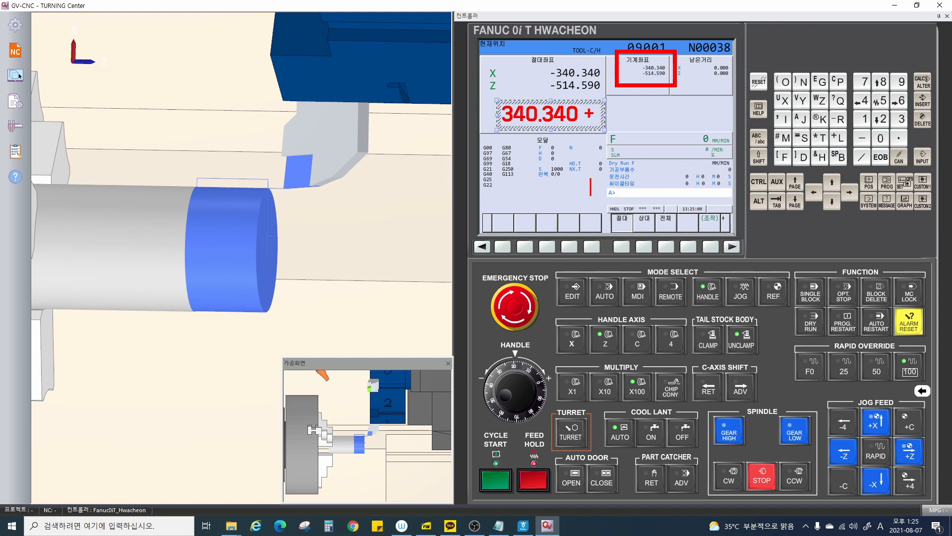
pyautogui.write('50.0')
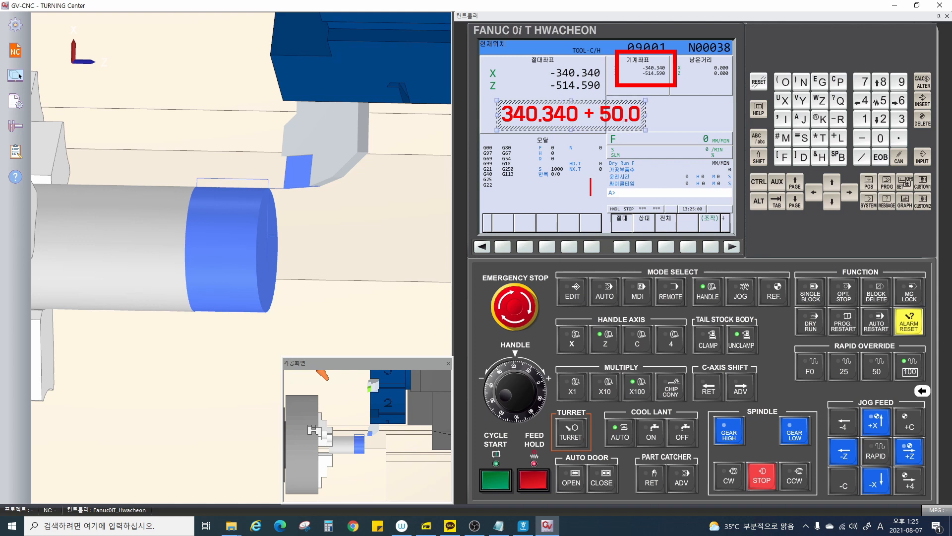
pyautogui.write(' =')
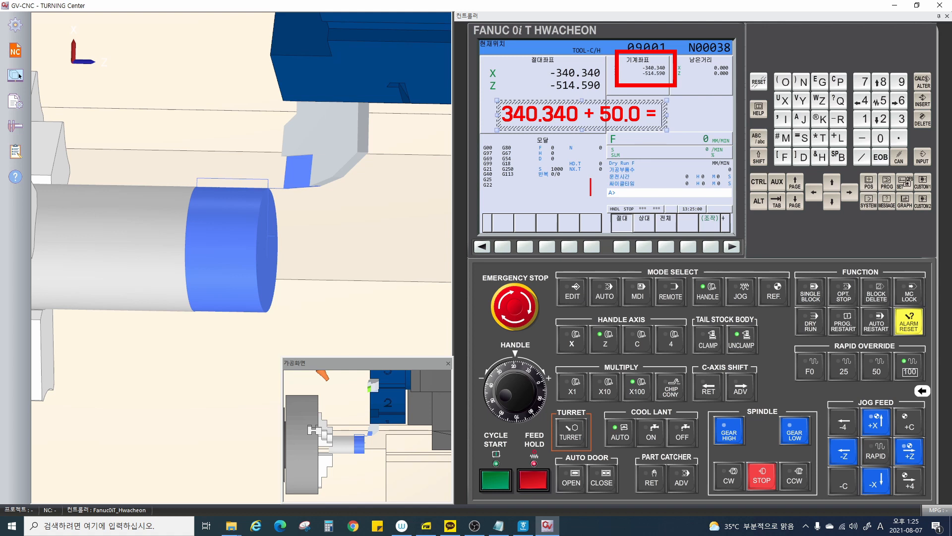
pyautogui.write(' 390.340')
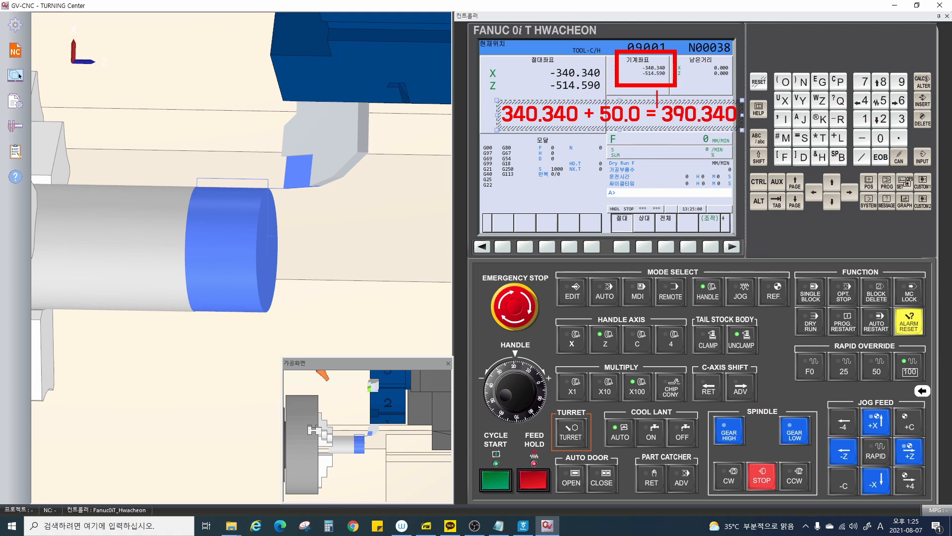
# Step: Open the geometry offset table and check tool G 01's X and Z offsets
pyautogui.click(896, 183)
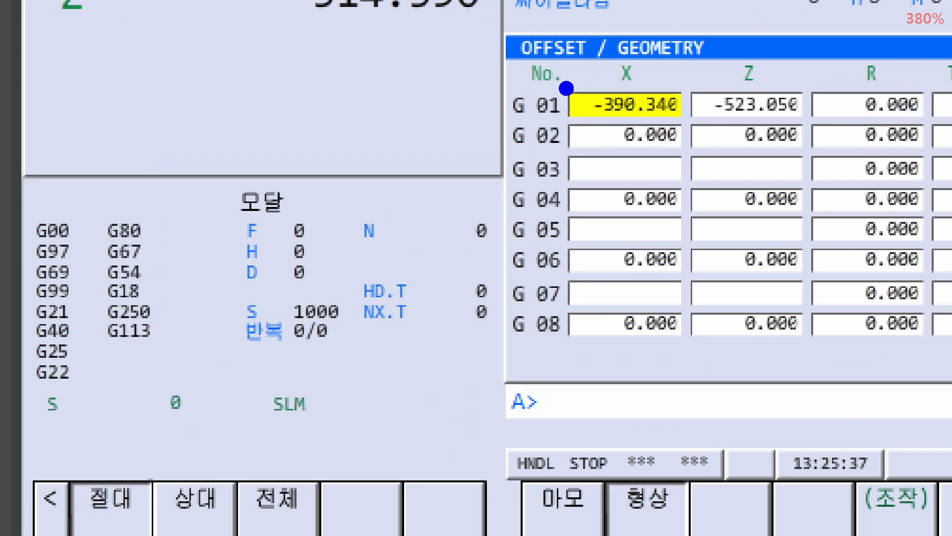
pyautogui.moveTo(557, 70)
pyautogui.mouseDown()
pyautogui.moveTo(665, 123)
pyautogui.moveTo(831, 138)
pyautogui.mouseUp()
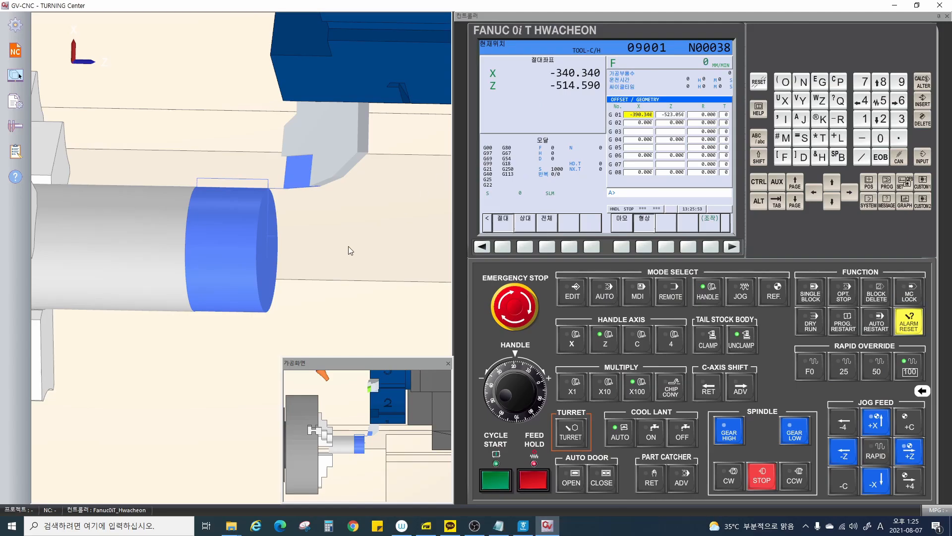
# Step: Retract tool 1 in positive Z to about Z-447.99 and index the turret to tool 3
pyautogui.scroll(-5, 348, 246)
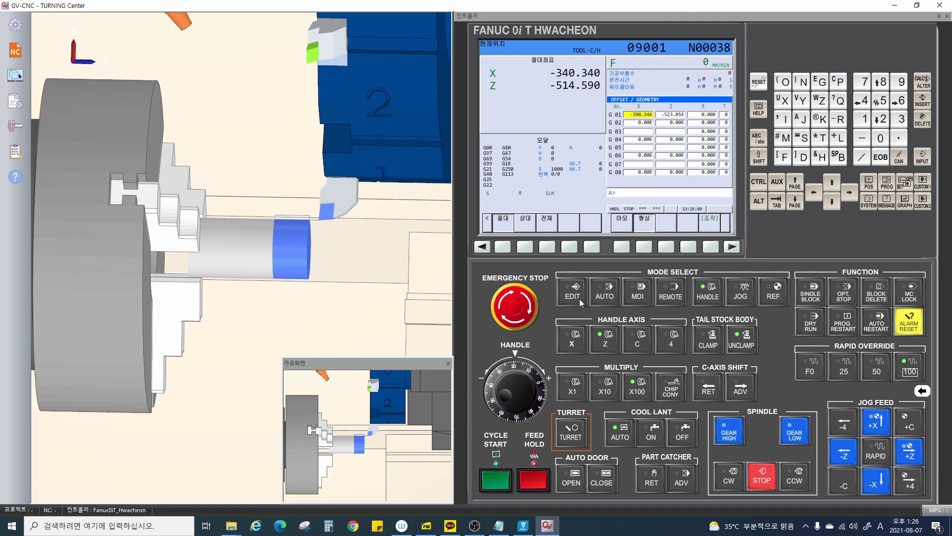
pyautogui.moveTo(514, 381); pyautogui.dragTo(540, 404)
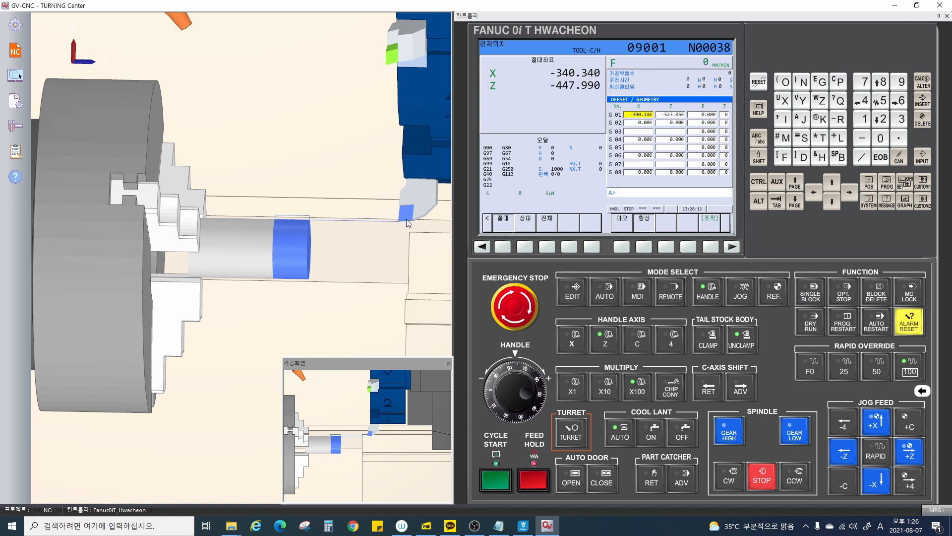
pyautogui.scroll(-3, 401, 244)
pyautogui.moveTo(411, 250); pyautogui.dragTo(318, 283)
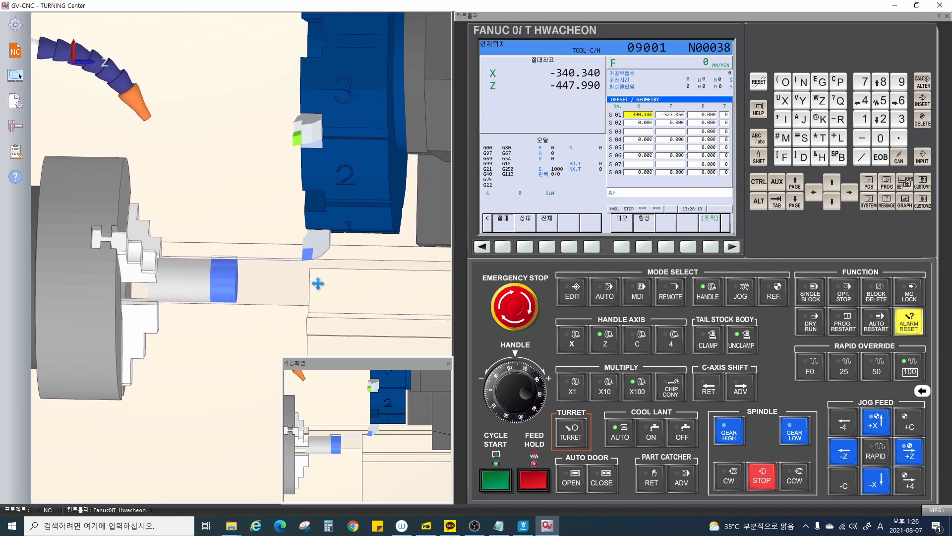
pyautogui.click(573, 438)
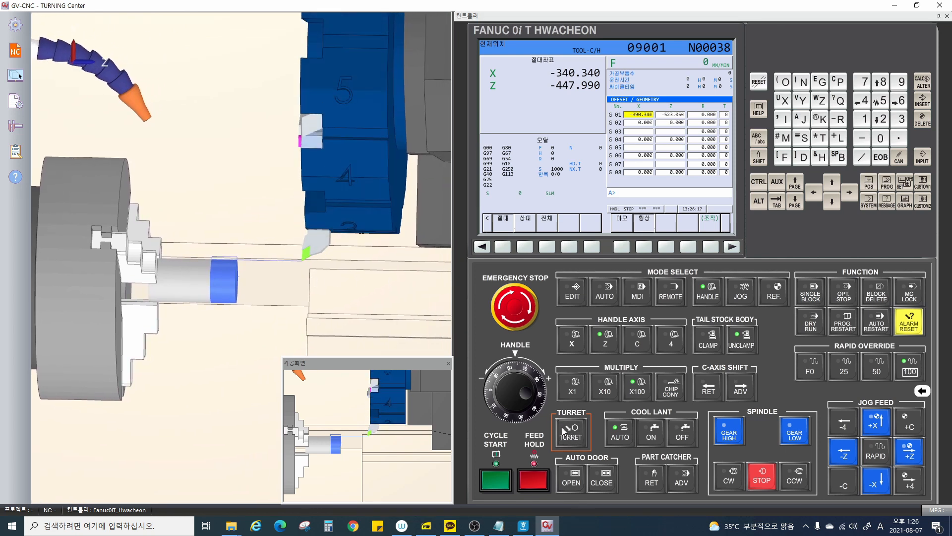
pyautogui.moveTo(358, 246); pyautogui.dragTo(368, 233)
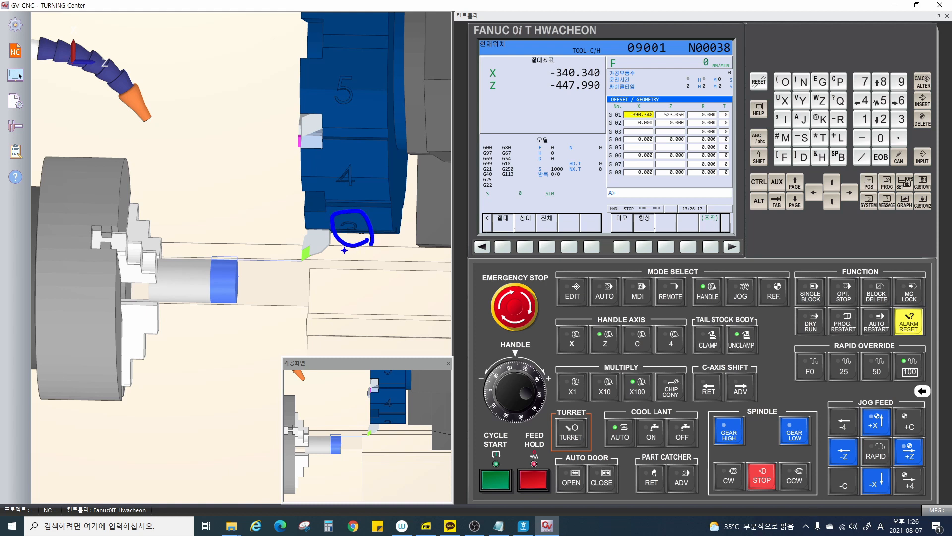
pyautogui.moveTo(301, 272); pyautogui.dragTo(321, 268)
pyautogui.press('Escape')
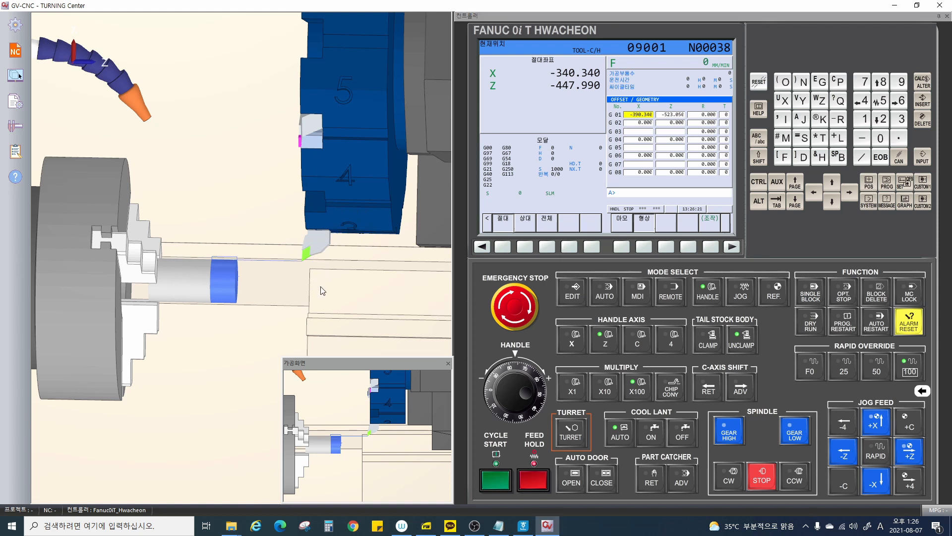
# Step: Start the spindle clockwise and bring tool 3 close to the front face, at about X-368.5 Z-510.9, using the X10 multiplier for the final approach
pyautogui.click(731, 473)
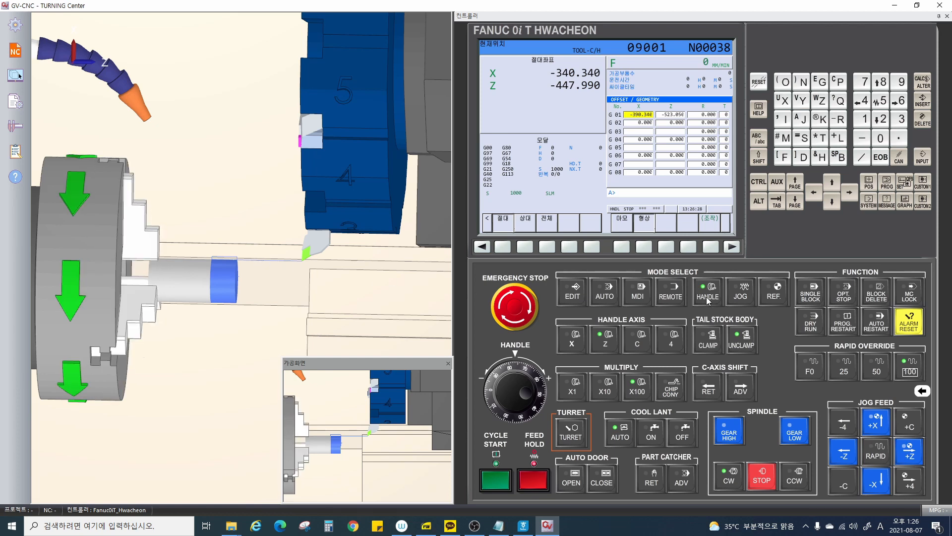
pyautogui.scroll(5, 201, 254)
pyautogui.moveTo(500, 384); pyautogui.dragTo(534, 407)
pyautogui.click(571, 341)
pyautogui.click(605, 387)
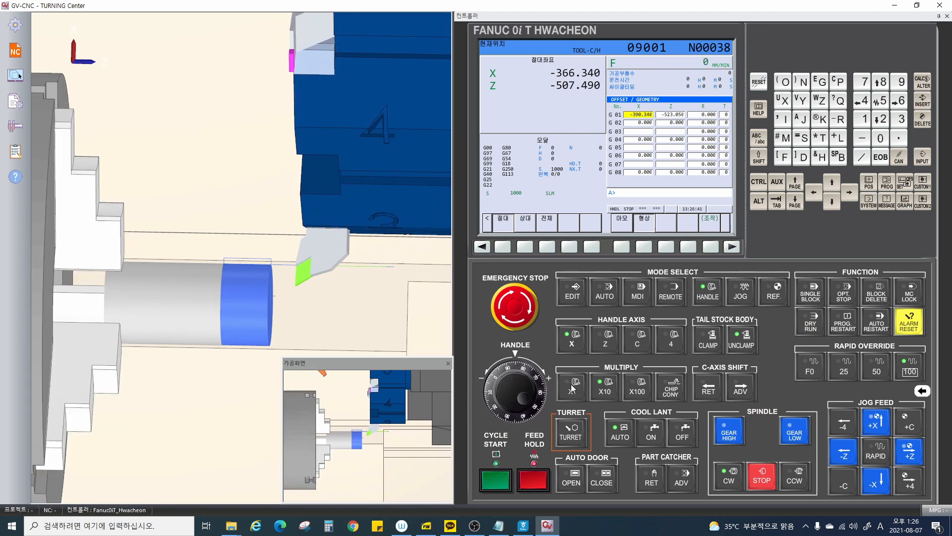
pyautogui.scroll(1, 276, 311)
pyautogui.scroll(2, 276, 308)
pyautogui.moveTo(285, 281); pyautogui.dragTo(285, 287)
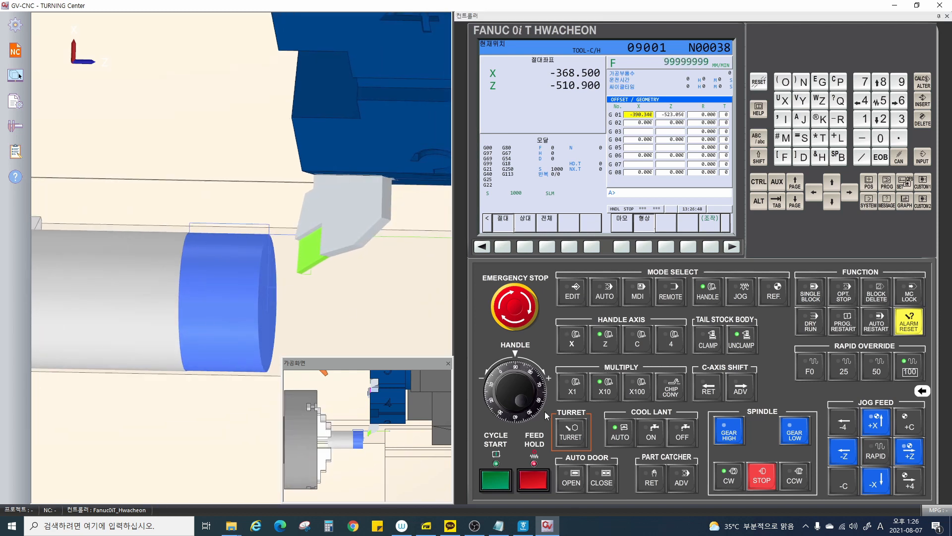
# Step: Face the workpiece with tool 3 at about Z-523.15, then retract only in X to about X-327.04
pyautogui.moveTo(544, 416)
pyautogui.mouseDown()
pyautogui.moveTo(521, 366)
pyautogui.moveTo(500, 371)
pyautogui.moveTo(536, 373)
pyautogui.moveTo(545, 380)
pyautogui.moveTo(480, 378)
pyautogui.moveTo(545, 396)
pyautogui.moveTo(484, 366)
pyautogui.moveTo(547, 420)
pyautogui.moveTo(519, 369)
pyautogui.moveTo(481, 385)
pyautogui.moveTo(540, 396)
pyautogui.moveTo(523, 392)
pyautogui.moveTo(538, 377)
pyautogui.moveTo(543, 405)
pyautogui.moveTo(526, 416)
pyautogui.moveTo(538, 382)
pyautogui.moveTo(529, 404)
pyautogui.mouseUp()
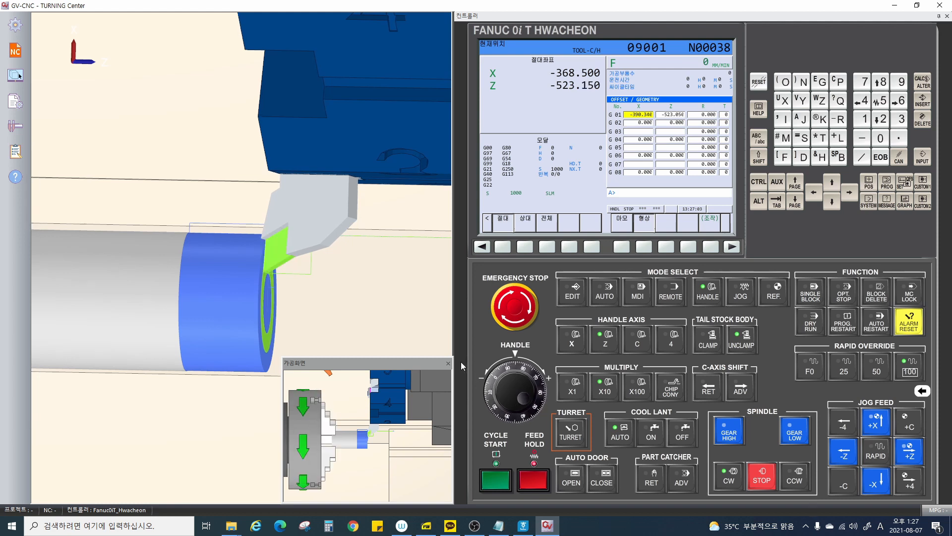
pyautogui.click(570, 338)
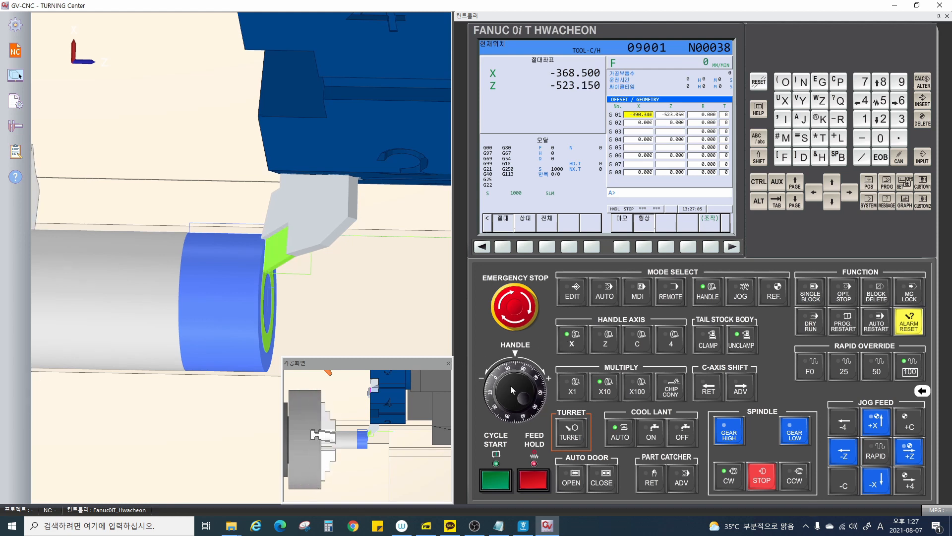
pyautogui.moveTo(525, 400); pyautogui.dragTo(508, 365)
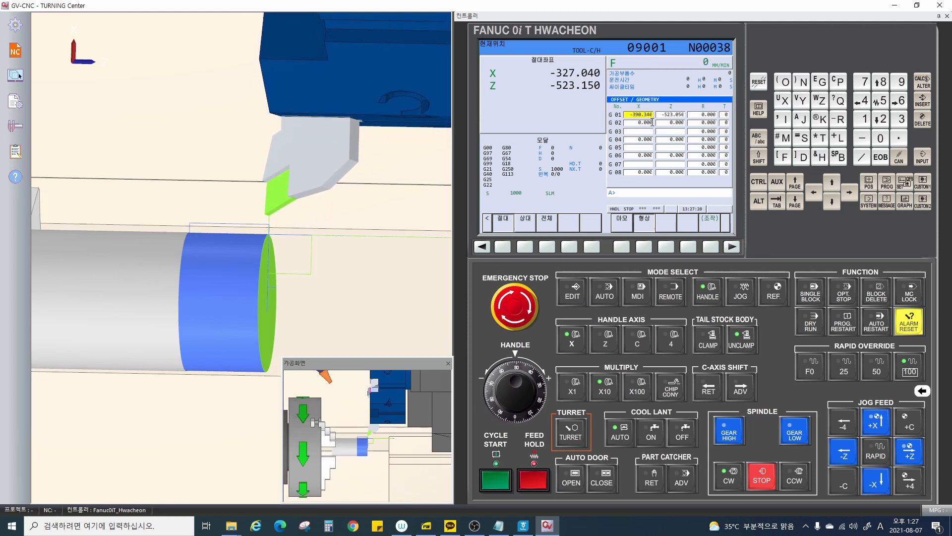
# Step: Measure the Z geometry offset of tool G 03 from the front face, using a Z value of 0
pyautogui.click(669, 132)
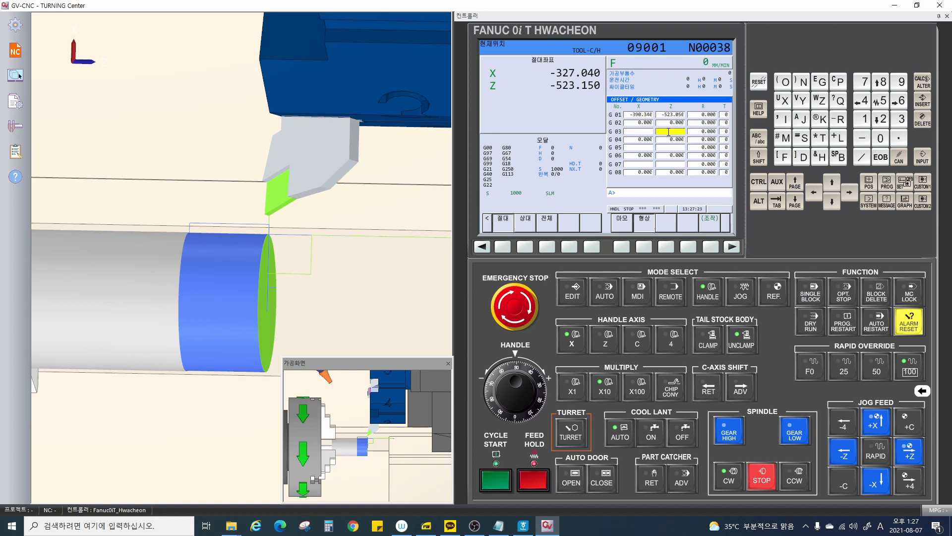
pyautogui.write('Z0.')
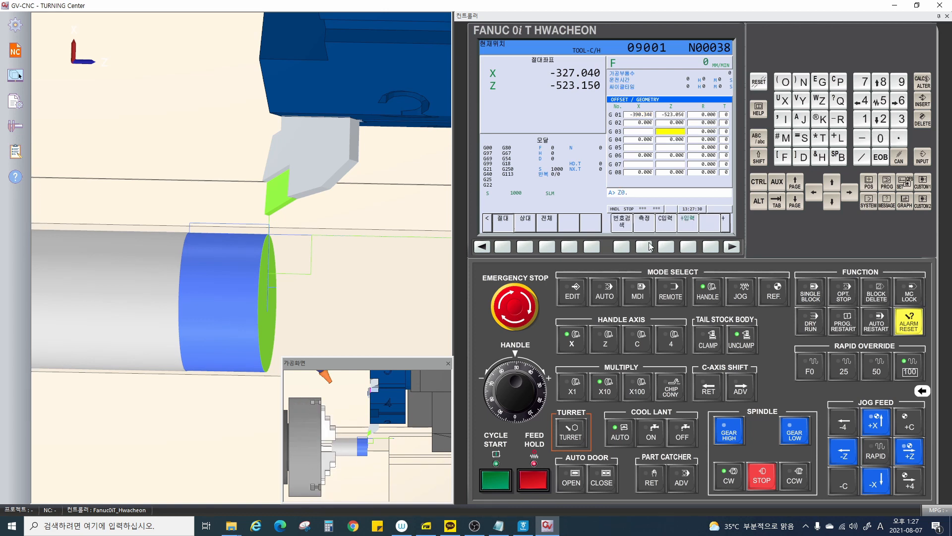
pyautogui.click(644, 246)
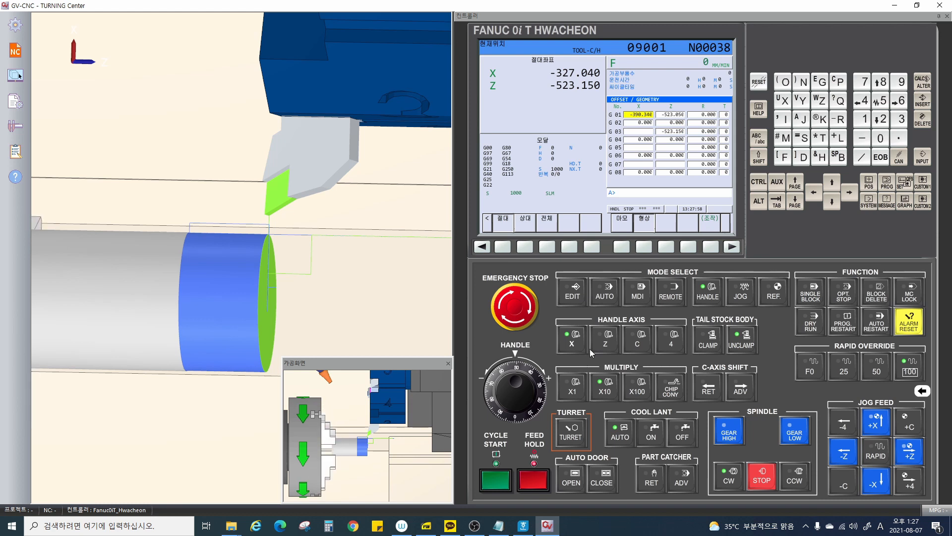
# Step: Turn a short length of the outer diameter with tool 3 at about X-340.46, then retract in positive Z to about Z-514.08
pyautogui.click(601, 343)
pyautogui.moveTo(505, 371); pyautogui.dragTo(476, 414)
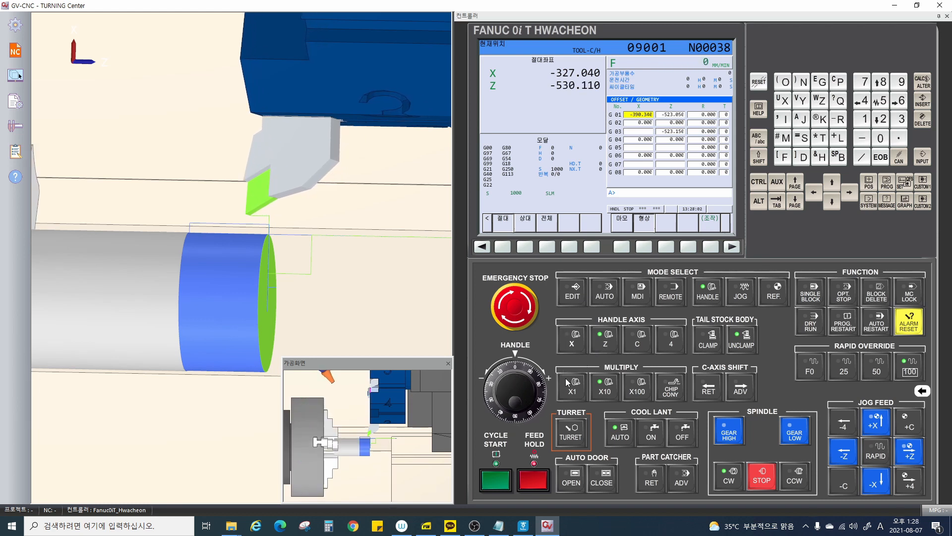
pyautogui.click(572, 340)
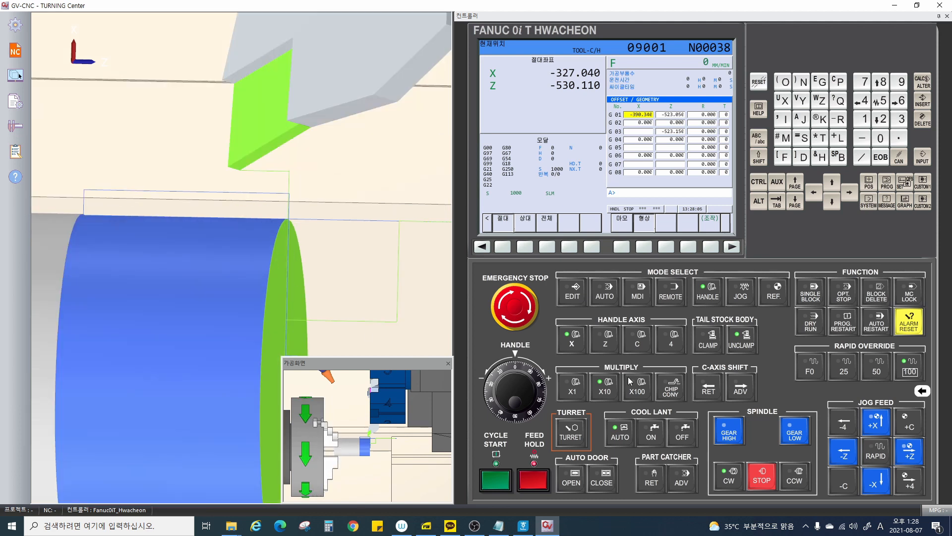
pyautogui.moveTo(529, 404); pyautogui.dragTo(492, 380)
pyautogui.scroll(-5, 347, 328)
pyautogui.moveTo(337, 328); pyautogui.dragTo(307, 239)
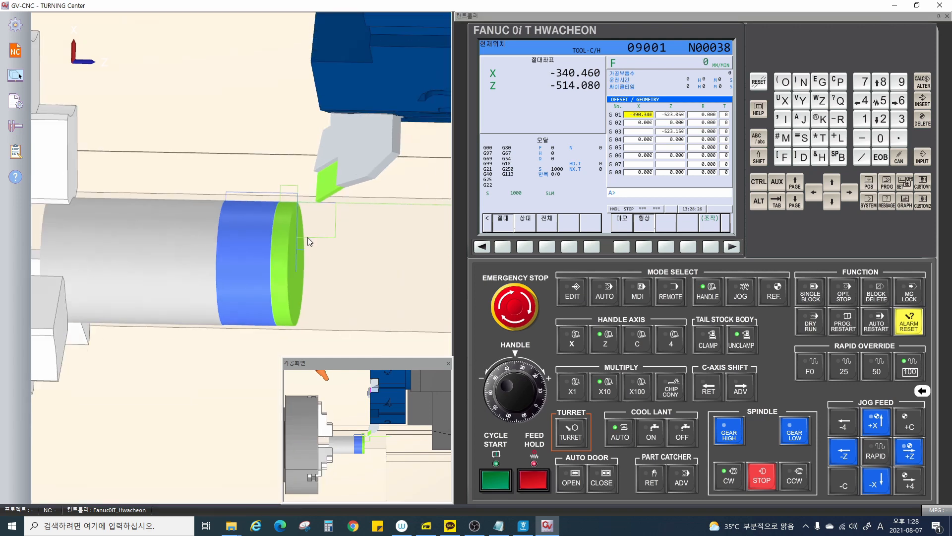
pyautogui.scroll(-1, 307, 239)
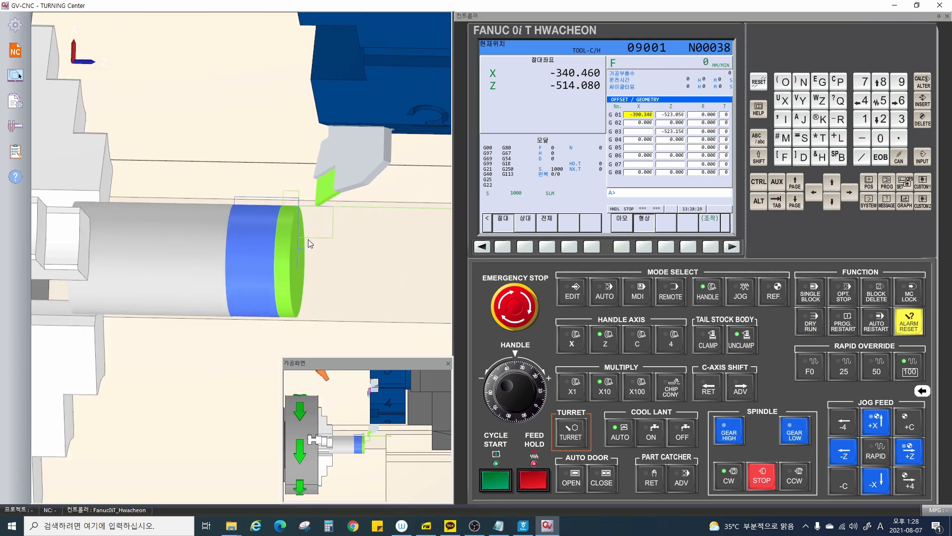
# Step: Measure the X geometry offset of tool G 03 from the turned diameter, using an X value of 50
pyautogui.click(644, 132)
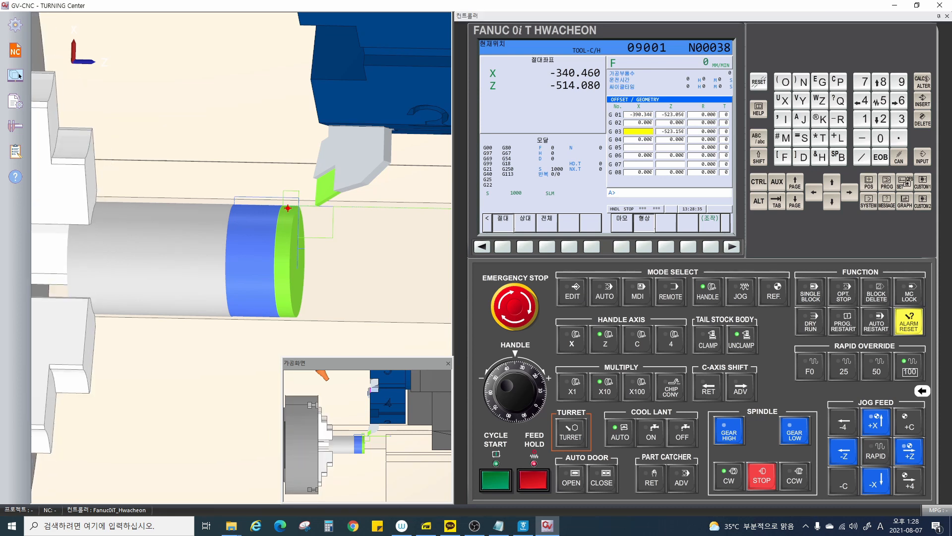
pyautogui.moveTo(288, 207); pyautogui.dragTo(288, 314)
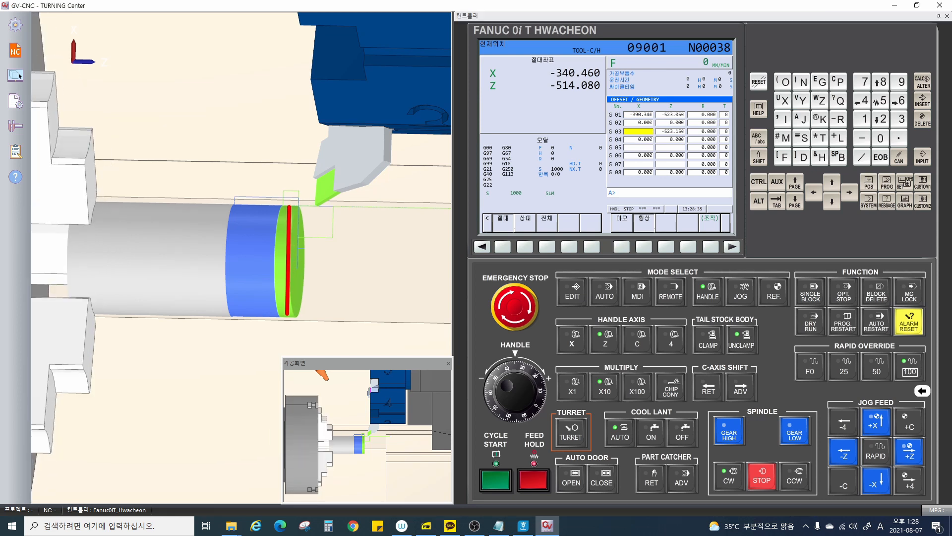
pyautogui.moveTo(340, 260)
pyautogui.mouseDown()
pyautogui.moveTo(319, 279)
pyautogui.moveTo(365, 310)
pyautogui.mouseUp()
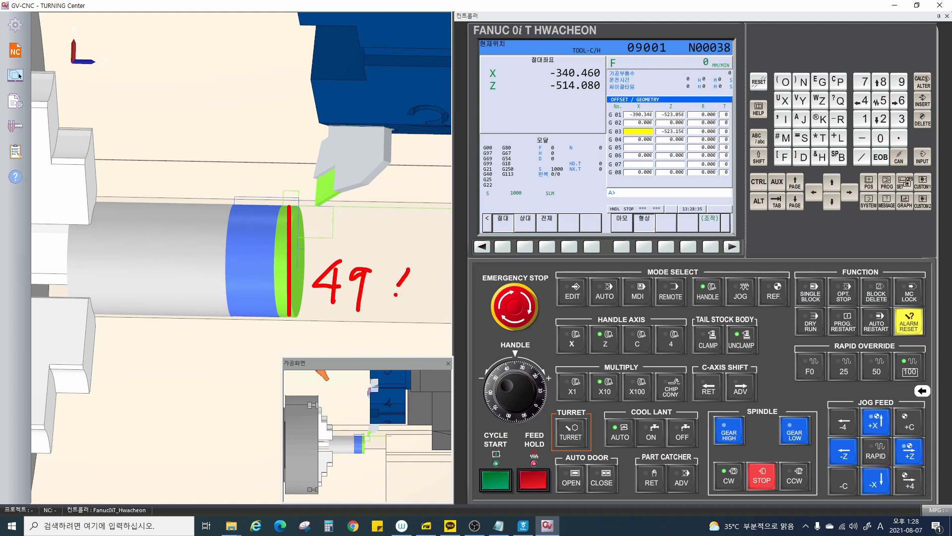
pyautogui.moveTo(409, 268); pyautogui.dragTo(421, 311)
pyautogui.press('Escape')
pyautogui.click(783, 101)
pyautogui.click(880, 102)
pyautogui.click(880, 139)
pyautogui.click(893, 143)
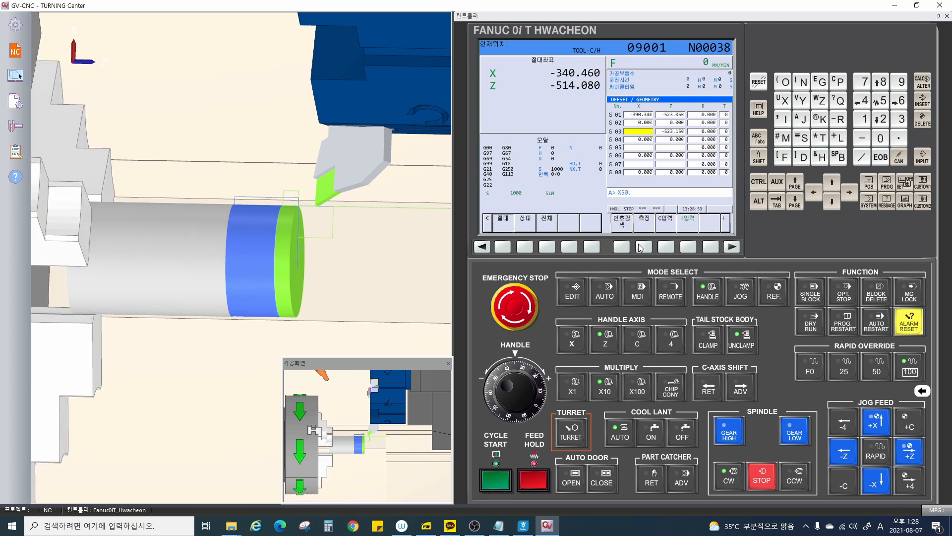
pyautogui.click(640, 248)
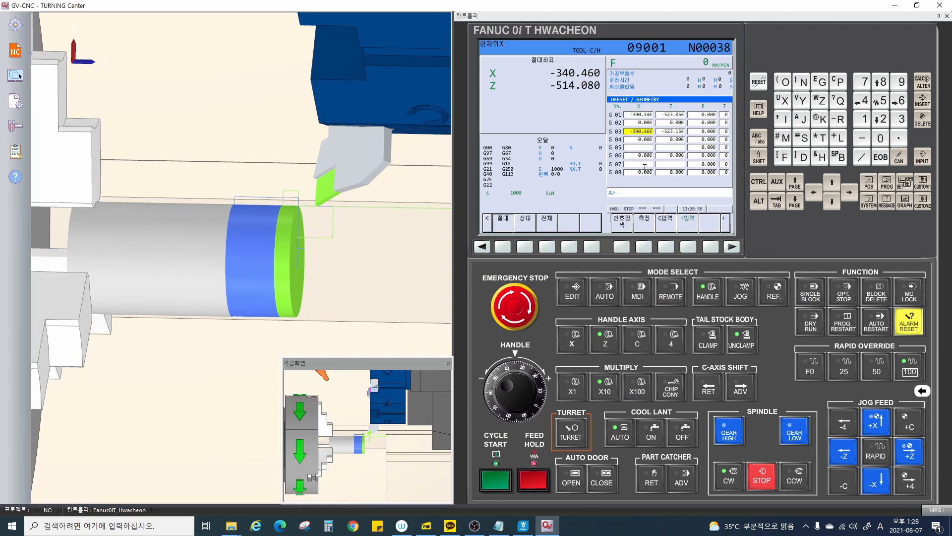
# Step: Check tool G 03's X offset against the current X coordinate plus the 50.0 diameter
pyautogui.hotkey('ctrl', '2')
pyautogui.moveTo(624, 123); pyautogui.dragTo(659, 140)
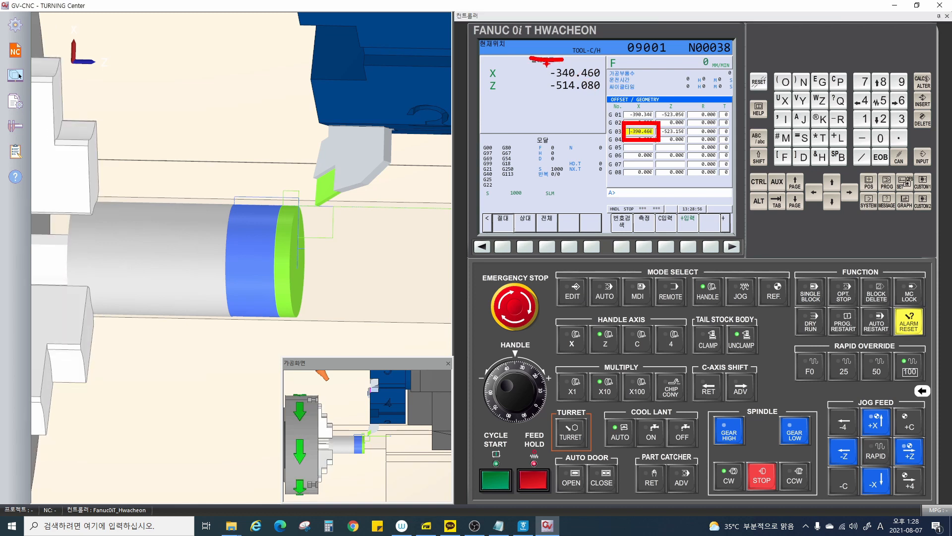
pyautogui.moveTo(545, 63); pyautogui.dragTo(610, 79)
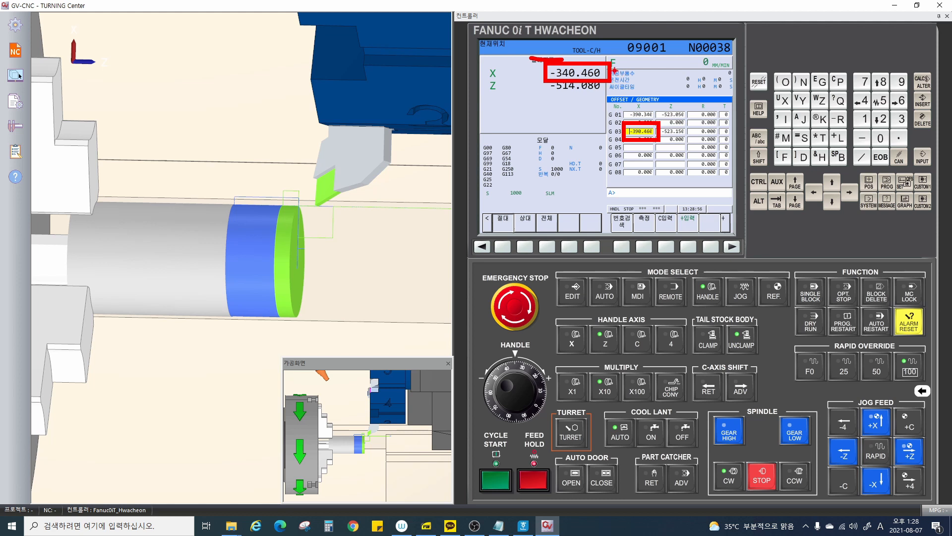
pyautogui.moveTo(619, 61)
pyautogui.mouseDown()
pyautogui.moveTo(619, 85)
pyautogui.moveTo(648, 66)
pyautogui.moveTo(690, 68)
pyautogui.mouseUp()
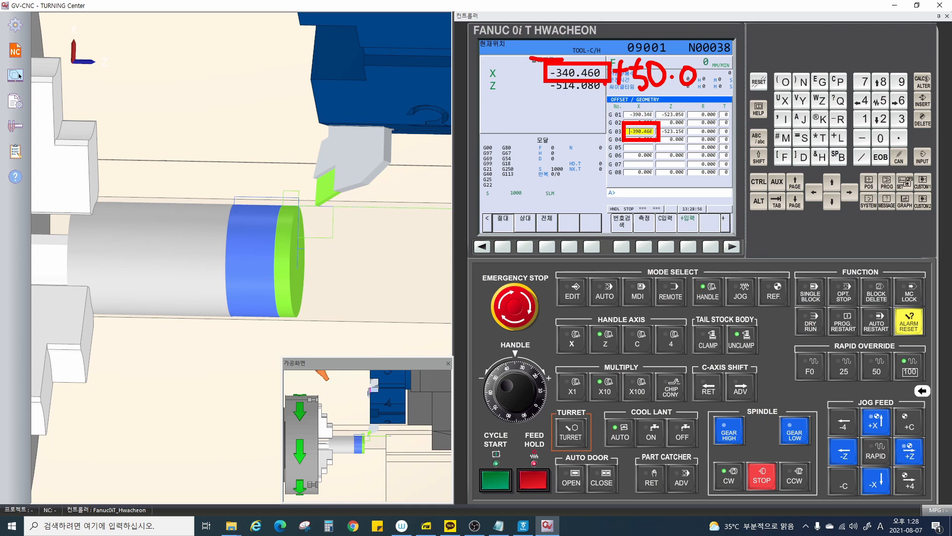
pyautogui.moveTo(606, 85); pyautogui.dragTo(629, 100)
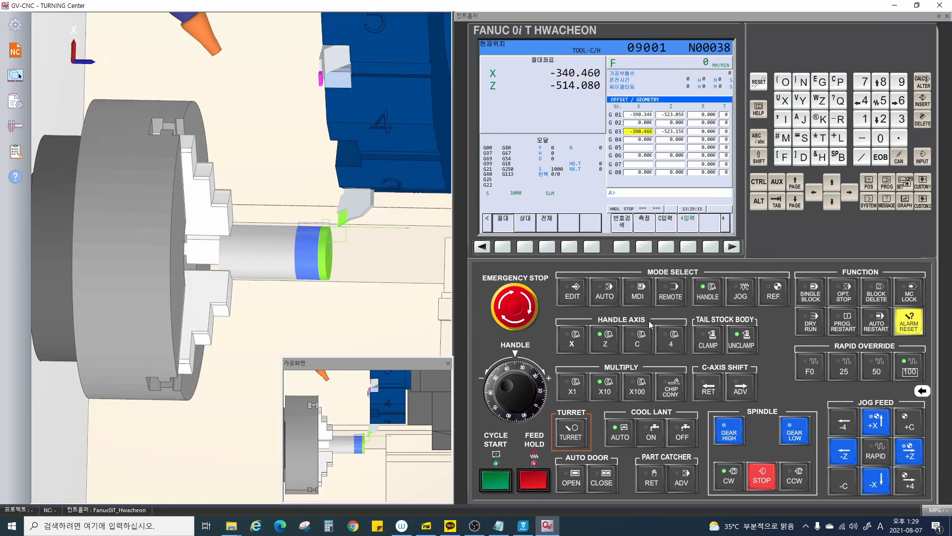
# Step: Retract tool 3 in positive Z to about Z-453.48 with the X100 multiplier and index the turret to tool 5
pyautogui.click(637, 387)
pyautogui.scroll(6, 529, 381)
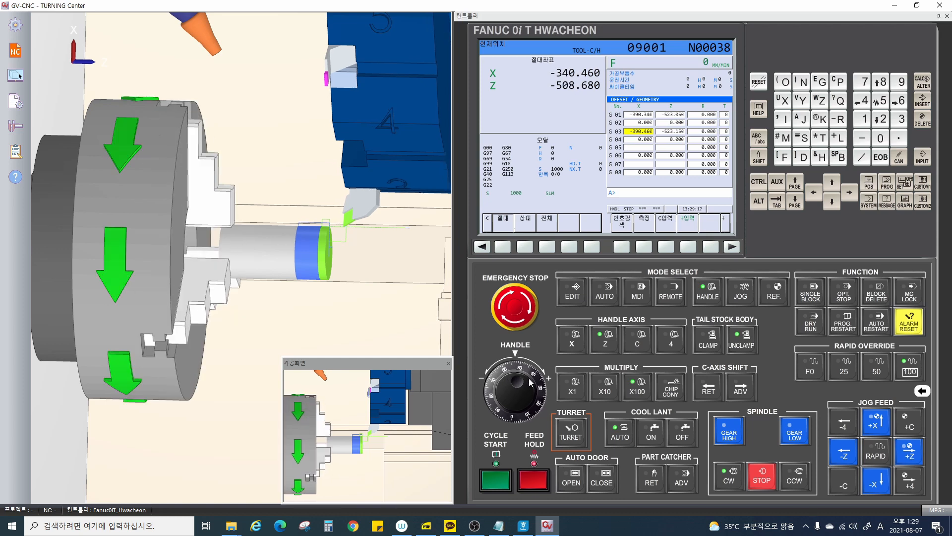
pyautogui.scroll(20, 529, 381)
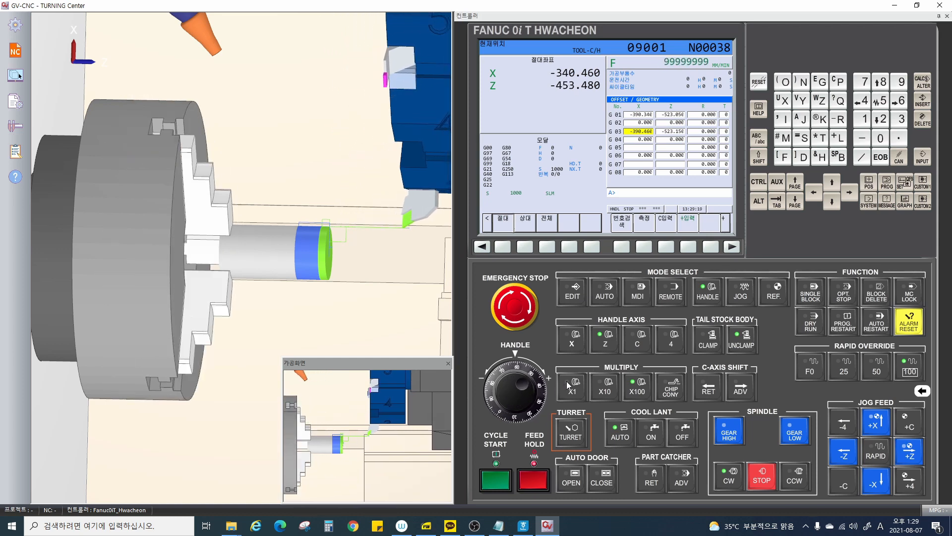
pyautogui.click(570, 435)
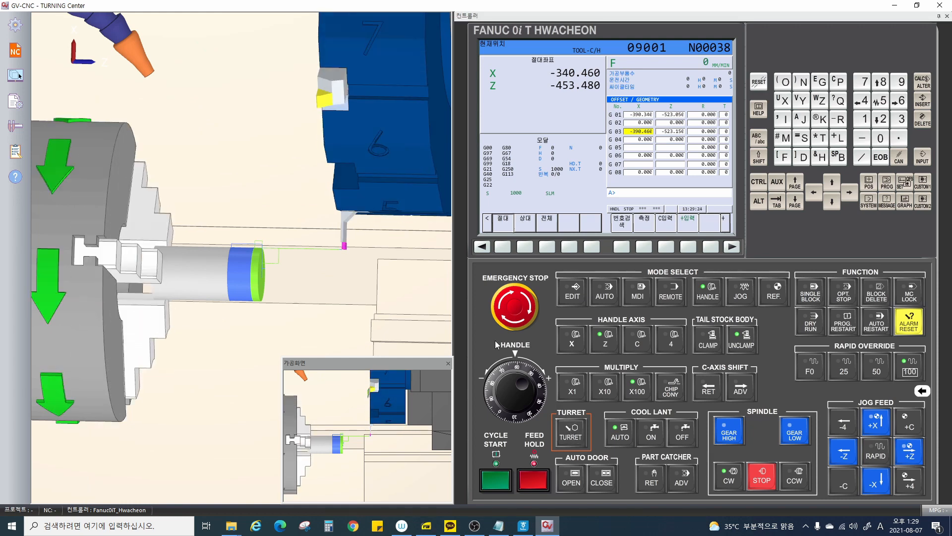
# Step: Feed tool 5 in negative Z toward the workpiece's front edge, to about Z-522.38
pyautogui.scroll(5, 285, 272)
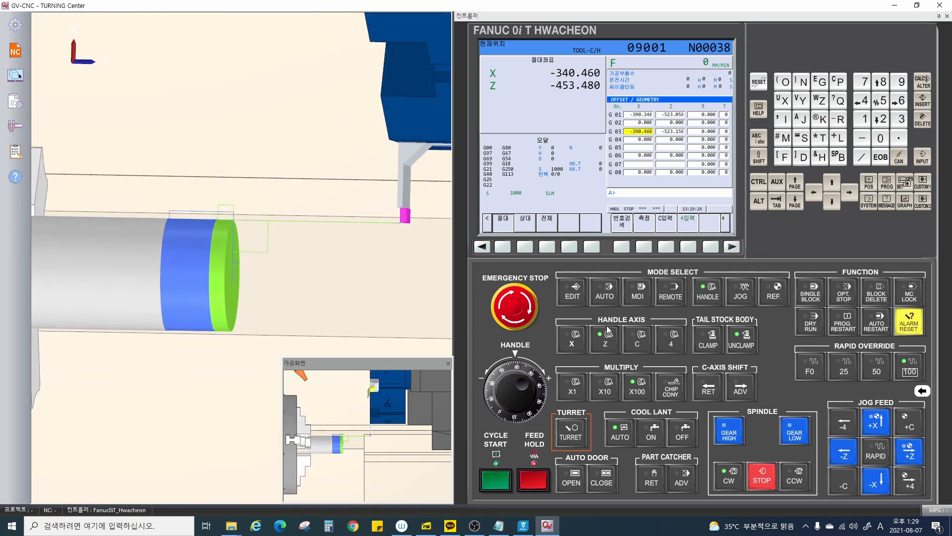
pyautogui.moveTo(528, 382); pyautogui.dragTo(480, 365)
pyautogui.scroll(2, 227, 249)
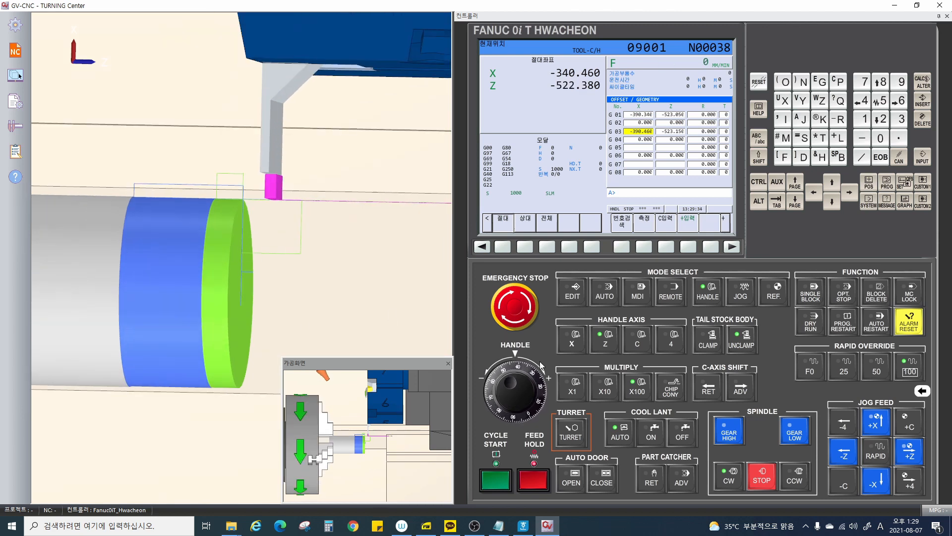
# Step: Face the workpiece with tool 5 at about Z-529.95 using the X10 multiplier, and retract in positive X to about X-335.06
pyautogui.moveTo(530, 377); pyautogui.dragTo(520, 400)
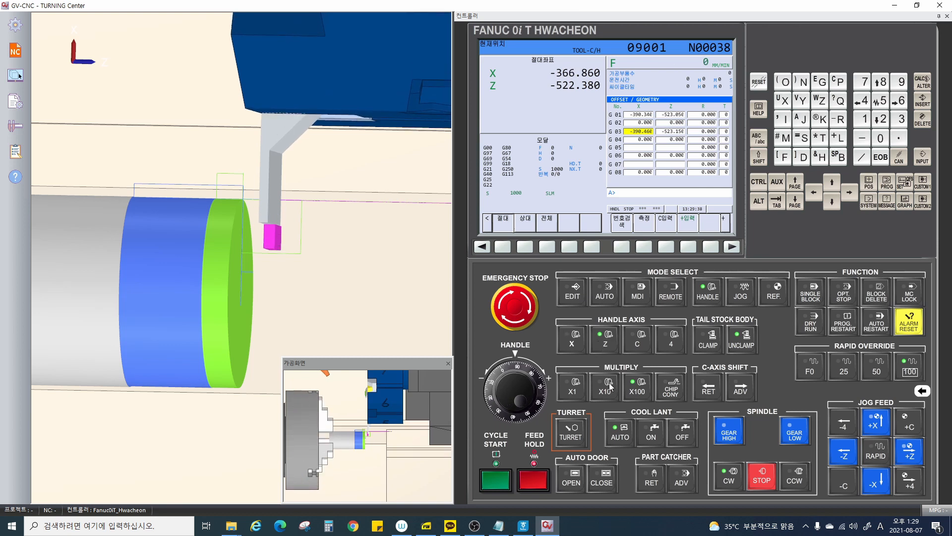
pyautogui.scroll(2, 259, 263)
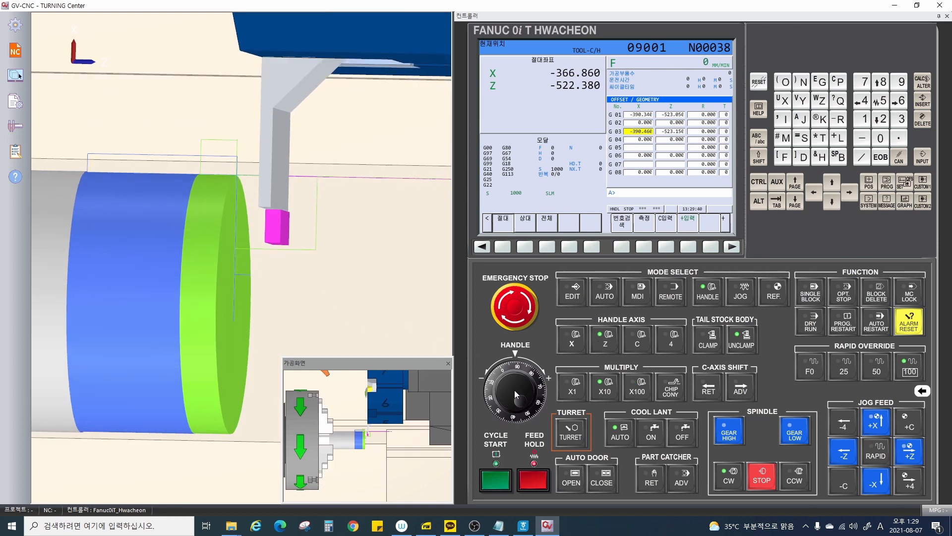
pyautogui.moveTo(514, 393)
pyautogui.mouseDown()
pyautogui.moveTo(528, 389)
pyautogui.moveTo(535, 403)
pyautogui.moveTo(515, 420)
pyautogui.moveTo(490, 395)
pyautogui.moveTo(511, 380)
pyautogui.moveTo(518, 414)
pyautogui.moveTo(499, 405)
pyautogui.moveTo(525, 417)
pyautogui.moveTo(526, 370)
pyautogui.moveTo(491, 404)
pyautogui.moveTo(526, 400)
pyautogui.mouseUp()
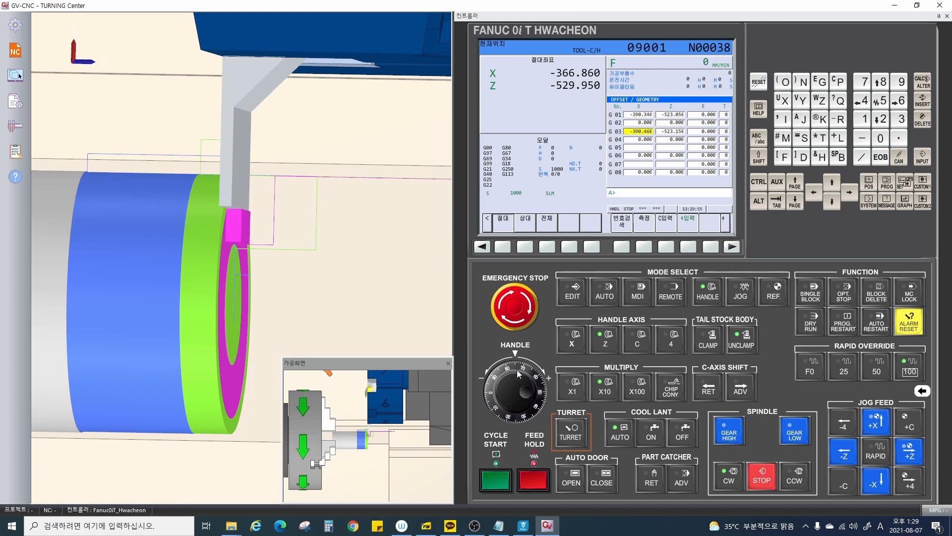
pyautogui.moveTo(522, 382)
pyautogui.mouseDown()
pyautogui.moveTo(486, 362)
pyautogui.moveTo(531, 370)
pyautogui.moveTo(509, 355)
pyautogui.moveTo(539, 409)
pyautogui.moveTo(488, 392)
pyautogui.moveTo(516, 364)
pyautogui.moveTo(491, 392)
pyautogui.moveTo(520, 412)
pyautogui.moveTo(528, 358)
pyautogui.moveTo(543, 378)
pyautogui.moveTo(544, 401)
pyautogui.moveTo(523, 414)
pyautogui.moveTo(498, 409)
pyautogui.moveTo(487, 385)
pyautogui.moveTo(506, 366)
pyautogui.moveTo(536, 370)
pyautogui.mouseUp()
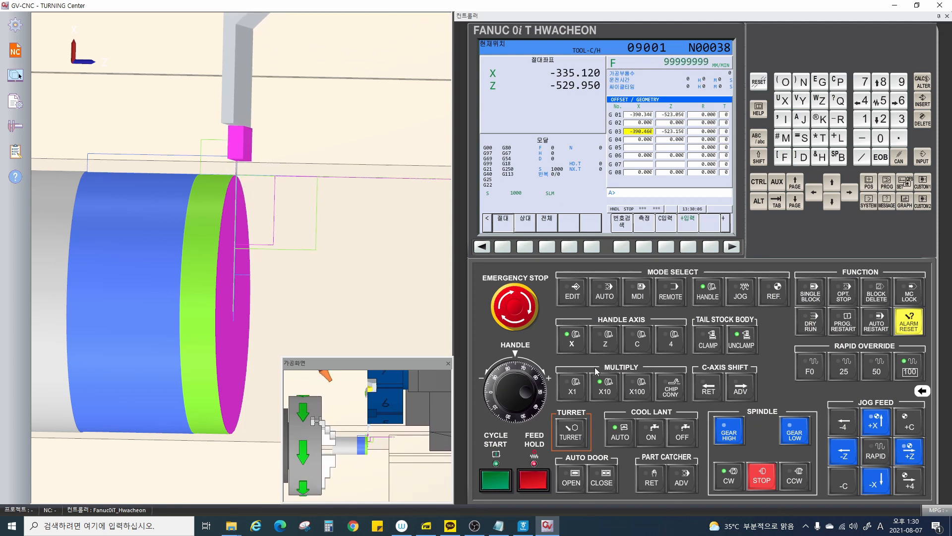
# Step: Measure the Z geometry offset of tool G 05 from the faced surface, using a Z value of 0
pyautogui.click(677, 147)
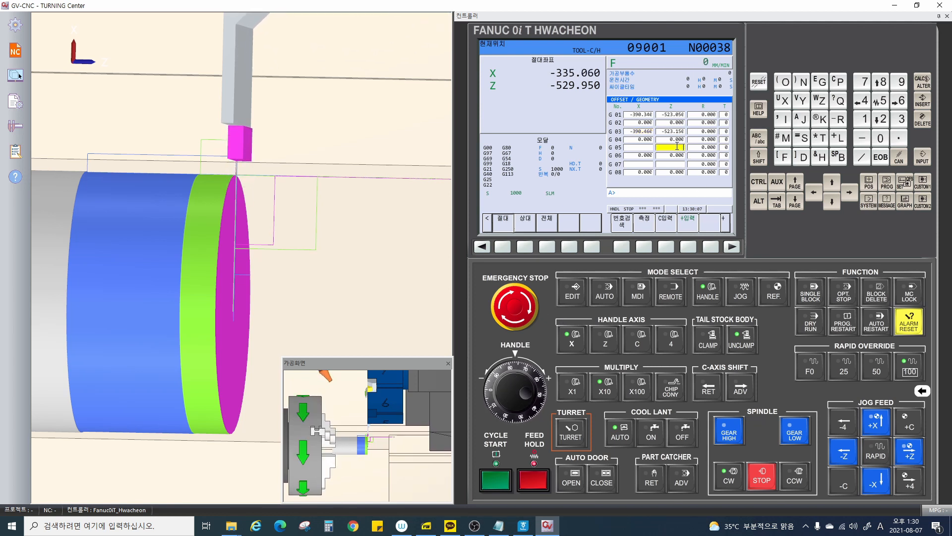
pyautogui.click(878, 139)
pyautogui.click(898, 138)
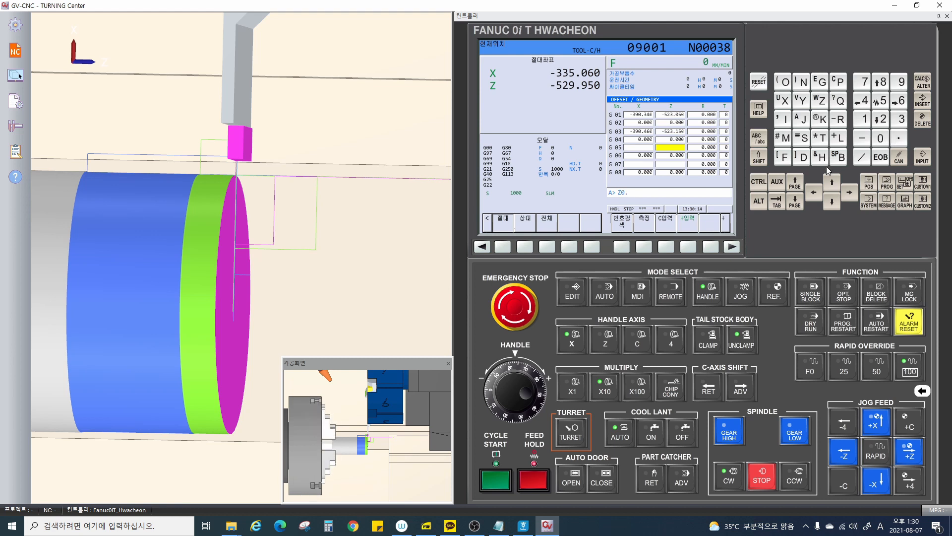
pyautogui.click(642, 247)
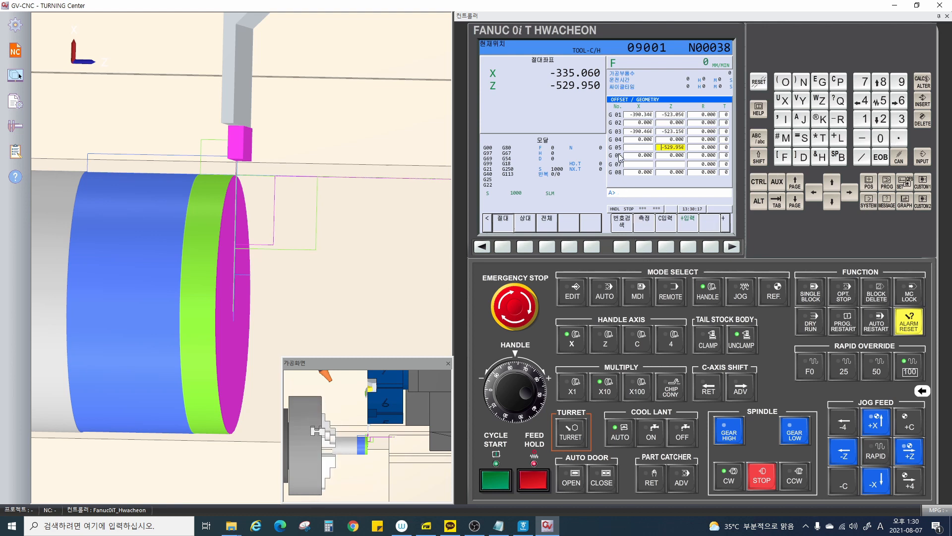
# Step: Check tool G 05's Z offset against the current absolute Z coordinate
pyautogui.moveTo(540, 59)
pyautogui.mouseDown()
pyautogui.moveTo(571, 58)
pyautogui.moveTo(594, 93)
pyautogui.moveTo(615, 95)
pyautogui.mouseUp()
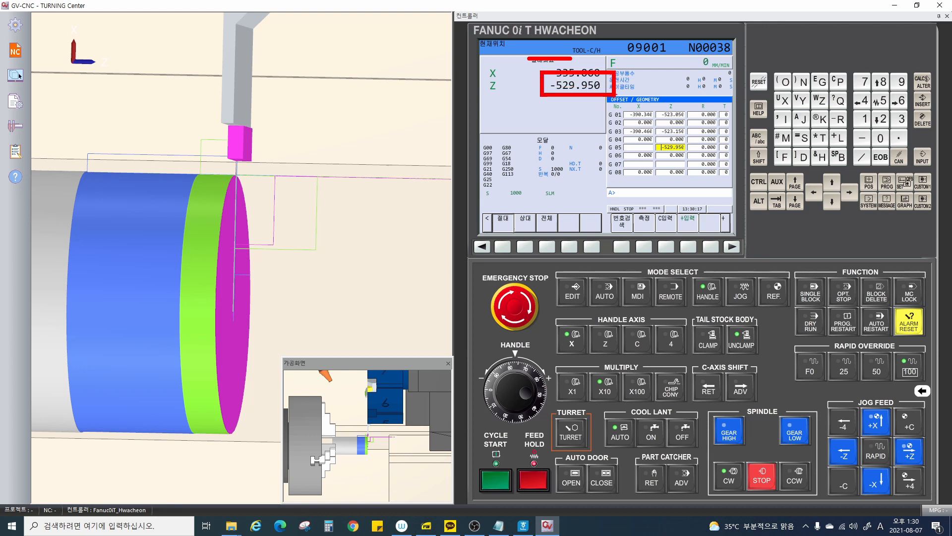
pyautogui.moveTo(644, 135); pyautogui.dragTo(690, 158)
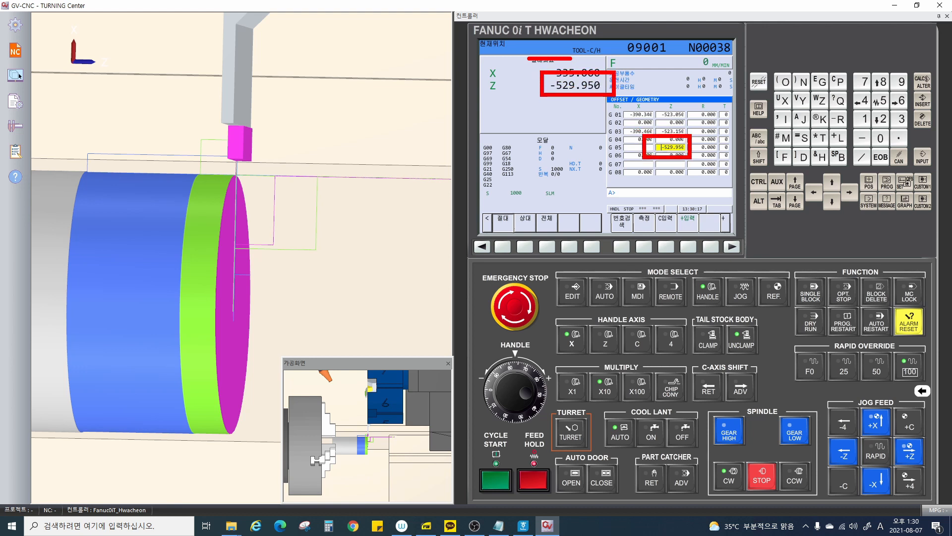
pyautogui.moveTo(602, 97); pyautogui.dragTo(645, 137)
pyautogui.press('Escape')
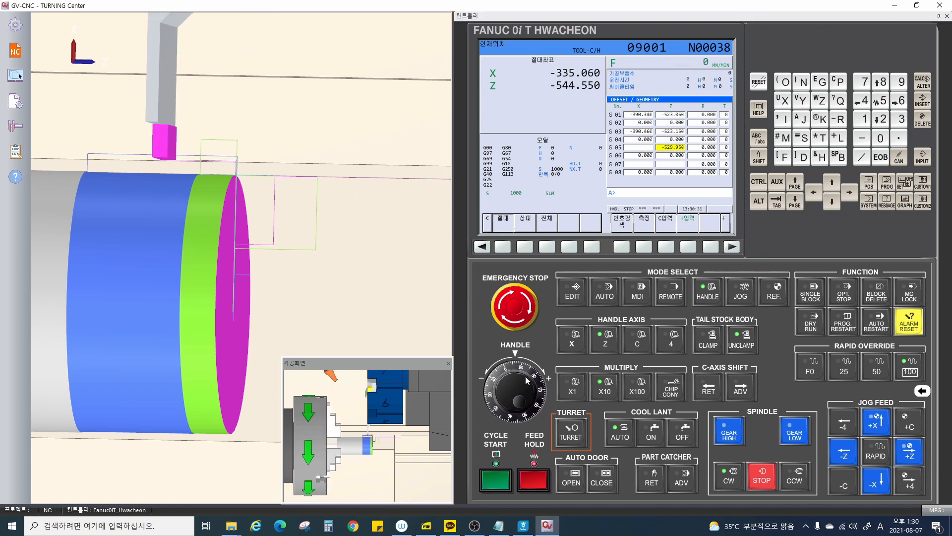
# Step: Turn the workpiece's outer diameter with tool 5 at about X-340.58, and retract in positive Z to about Z-500.47 with the X100 multiplier
pyautogui.click(580, 336)
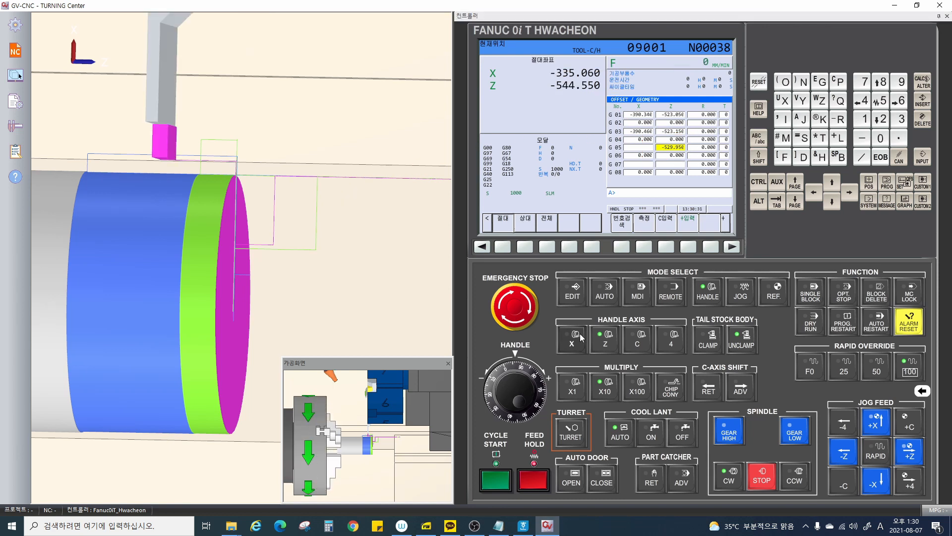
pyautogui.moveTo(519, 406); pyautogui.dragTo(537, 353)
pyautogui.click(605, 337)
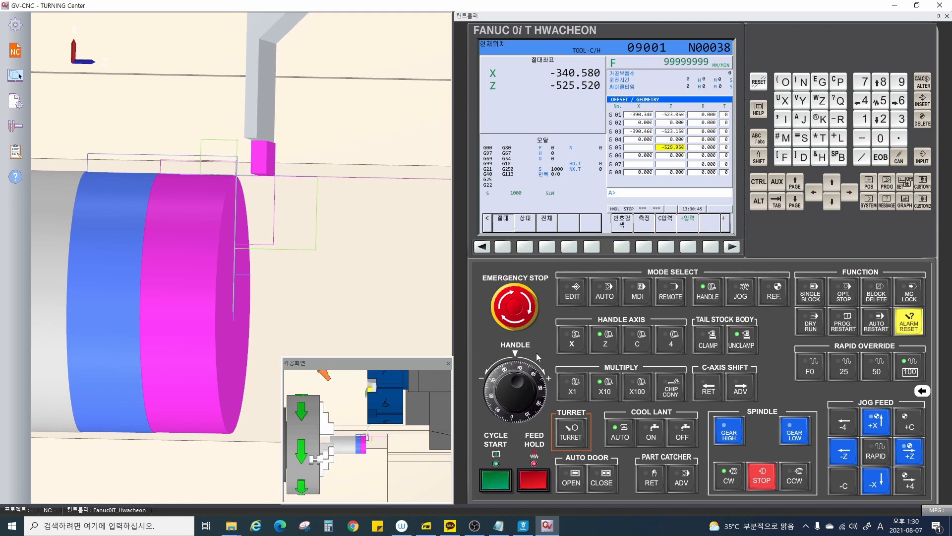
pyautogui.click(635, 389)
pyautogui.moveTo(554, 394); pyautogui.dragTo(530, 418)
# Step: Measure the X geometry offset of tool G 05 from the turned diameter, using an X value of 50
pyautogui.click(638, 147)
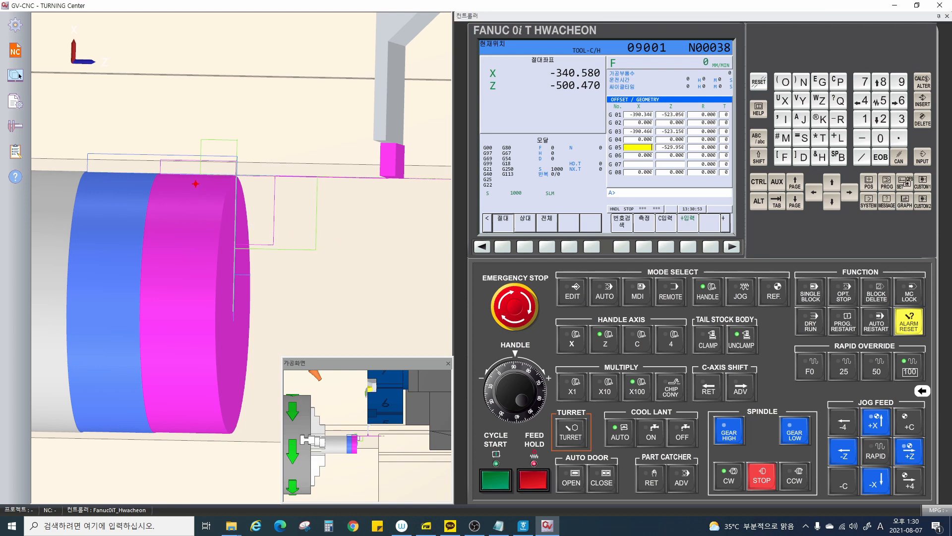
pyautogui.moveTo(196, 183); pyautogui.dragTo(190, 429)
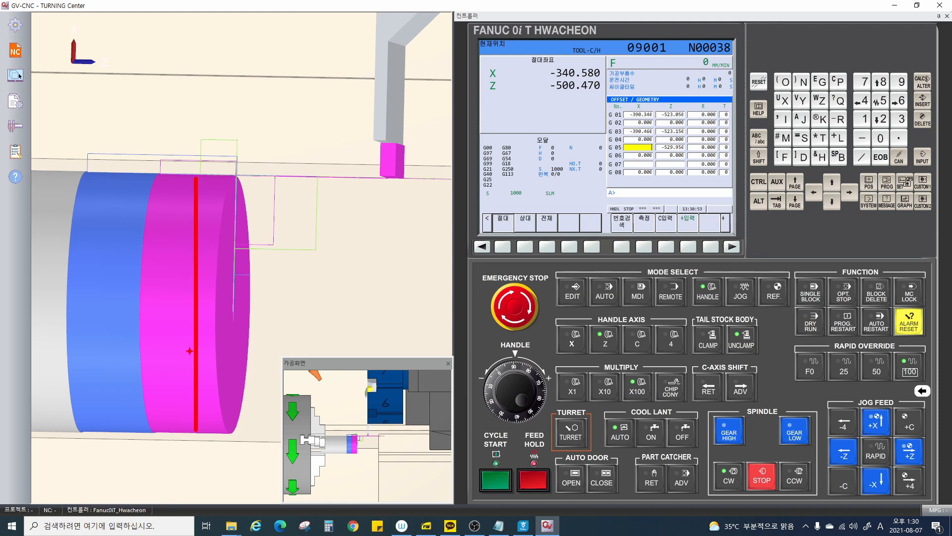
pyautogui.click(784, 100)
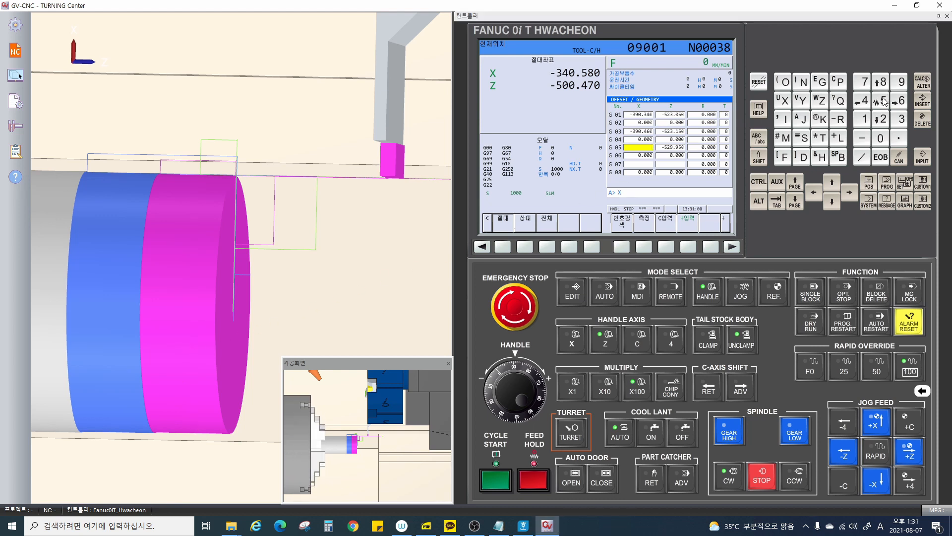
pyautogui.click(880, 101)
pyautogui.click(879, 139)
pyautogui.click(899, 139)
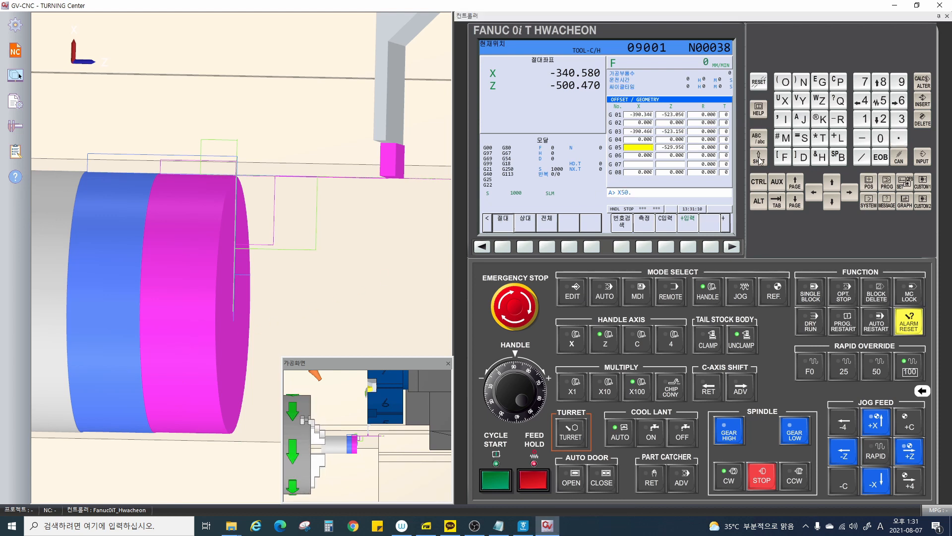
pyautogui.click(643, 246)
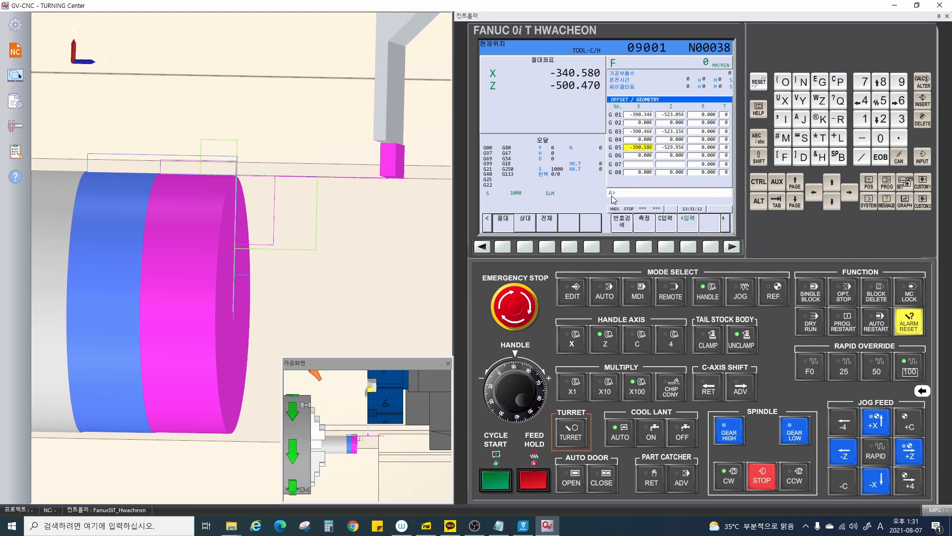
# Step: Check tool G 05's X offset against the current absolute X coordinate combined with the turned diameter
pyautogui.moveTo(527, 58)
pyautogui.mouseDown()
pyautogui.moveTo(563, 56)
pyautogui.moveTo(620, 82)
pyautogui.moveTo(608, 79)
pyautogui.mouseUp()
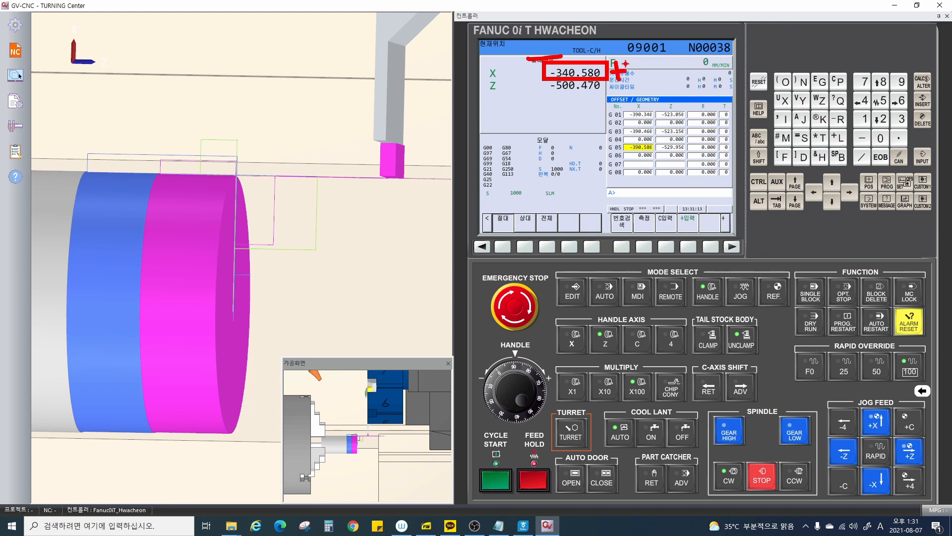
pyautogui.moveTo(651, 84); pyautogui.dragTo(672, 84)
pyautogui.moveTo(677, 75); pyautogui.dragTo(696, 91)
pyautogui.moveTo(701, 91); pyautogui.dragTo(695, 99)
pyautogui.moveTo(616, 134); pyautogui.dragTo(657, 151)
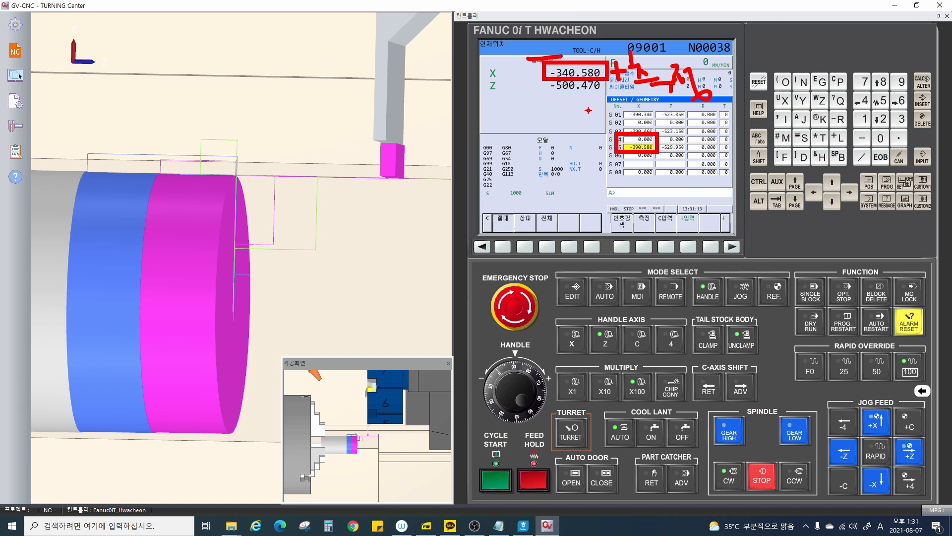
pyautogui.moveTo(568, 83); pyautogui.dragTo(581, 86)
pyautogui.press('Escape')
# Step: Review the X and Z geometry offsets of tools G 01, G 03 and G 05 in the offset table
pyautogui.hotkey('ctrl', '1')
pyautogui.scroll(4, 655, 141)
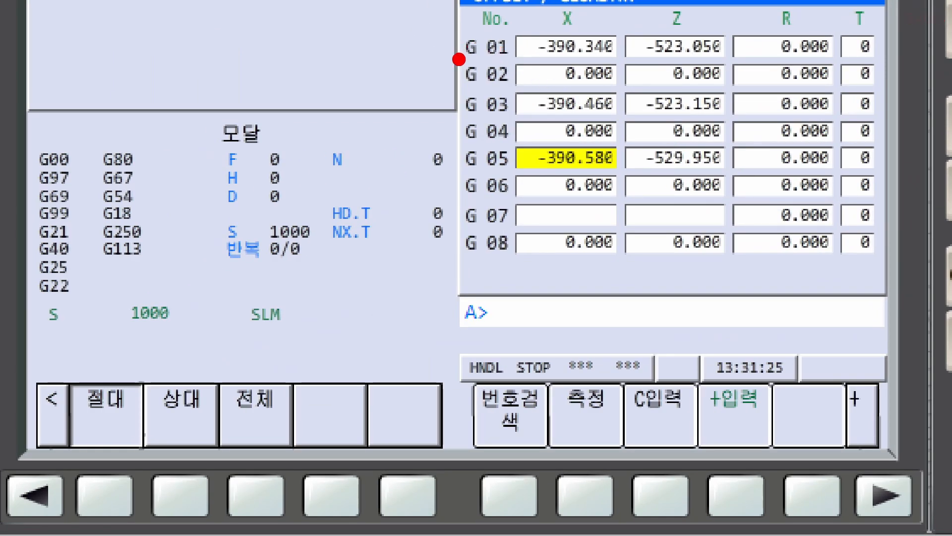
pyautogui.moveTo(455, 60); pyautogui.dragTo(516, 63)
pyautogui.moveTo(460, 116); pyautogui.dragTo(504, 118)
pyautogui.moveTo(459, 168); pyautogui.dragTo(505, 168)
pyautogui.moveTo(513, 27)
pyautogui.mouseDown()
pyautogui.moveTo(575, 99)
pyautogui.moveTo(712, 168)
pyautogui.moveTo(818, 179)
pyautogui.moveTo(746, 182)
pyautogui.mouseUp()
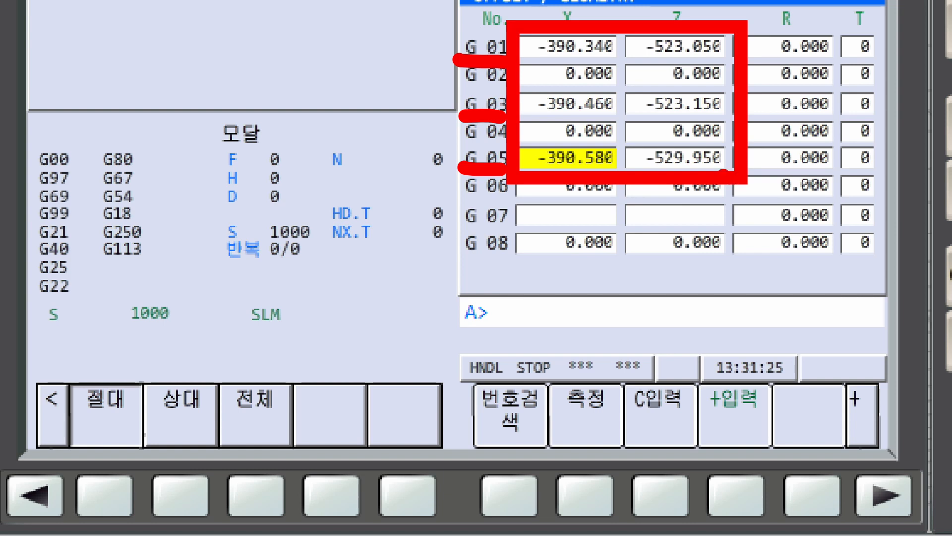
pyautogui.press('Escape')
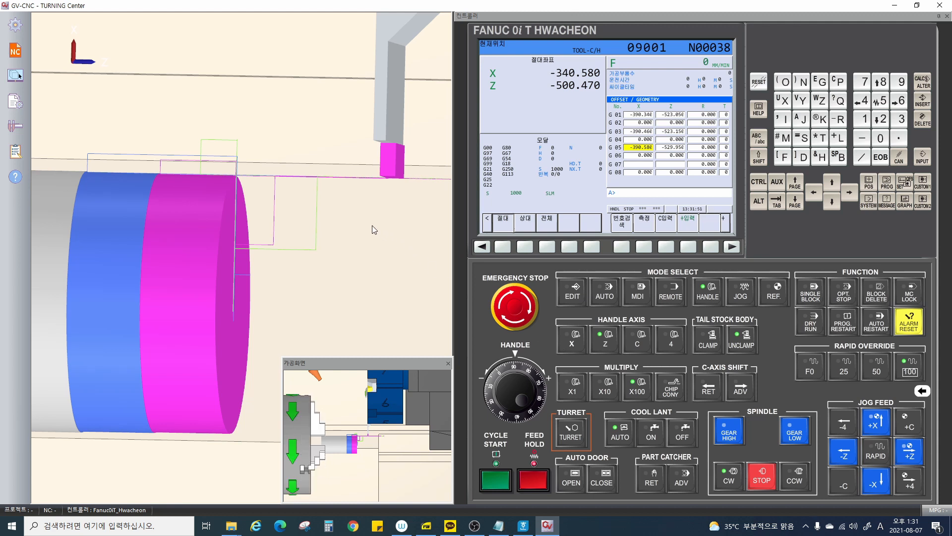
# Step: Switch the machine model to the front view and examine the workpiece's front upper corner where the tool tip touches
pyautogui.rightClick(265, 227)
pyautogui.moveTo(298, 293)
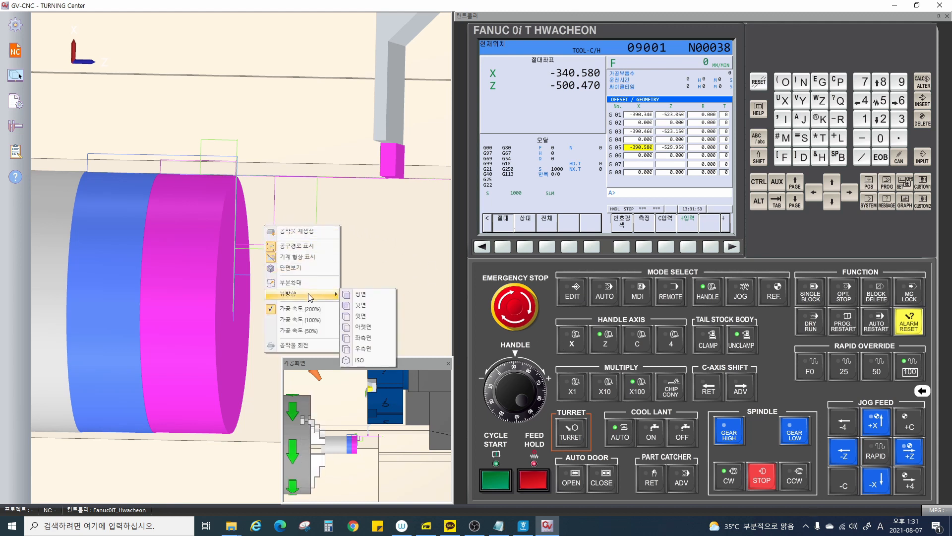
pyautogui.click(367, 295)
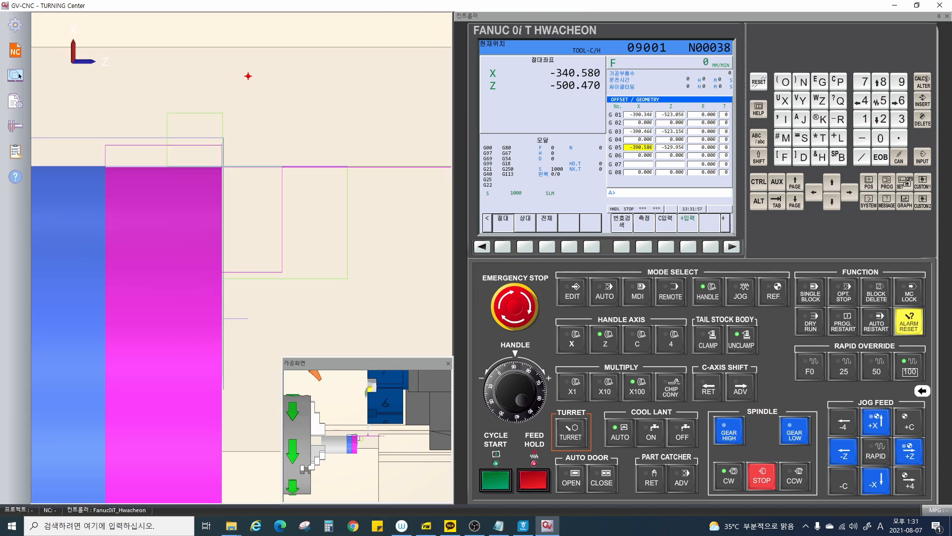
pyautogui.moveTo(248, 76)
pyautogui.mouseDown()
pyautogui.moveTo(237, 140)
pyautogui.moveTo(258, 143)
pyautogui.moveTo(266, 86)
pyautogui.mouseUp()
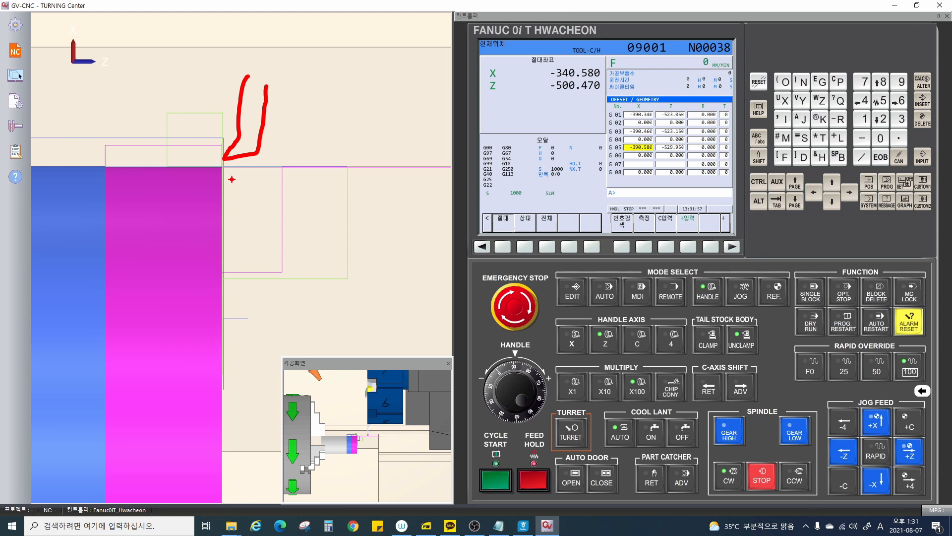
pyautogui.press('Escape')
# Step: Examine the workpiece's length along Z from its clamped end to the machined front face
pyautogui.scroll(-5, 234, 195)
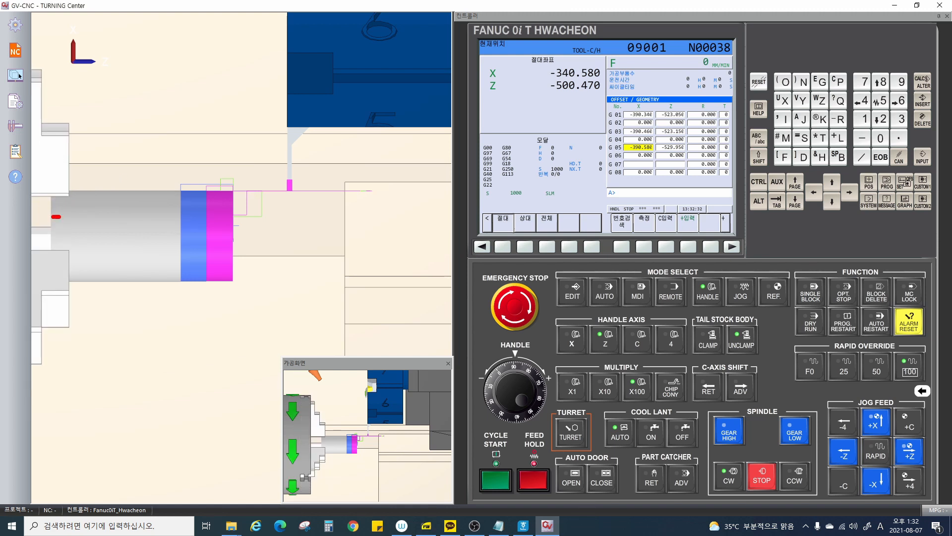
pyautogui.moveTo(55, 216); pyautogui.dragTo(233, 217)
pyautogui.moveTo(148, 145); pyautogui.dragTo(138, 169)
pyautogui.moveTo(149, 167); pyautogui.dragTo(164, 153)
pyautogui.moveTo(186, 146)
pyautogui.mouseDown()
pyautogui.moveTo(180, 154)
pyautogui.moveTo(191, 149)
pyautogui.mouseUp()
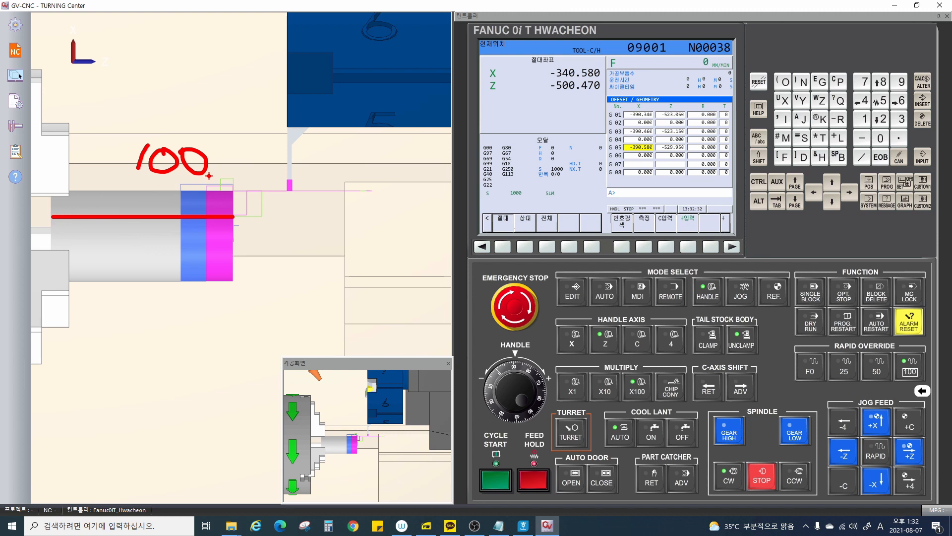
pyautogui.press('Escape')
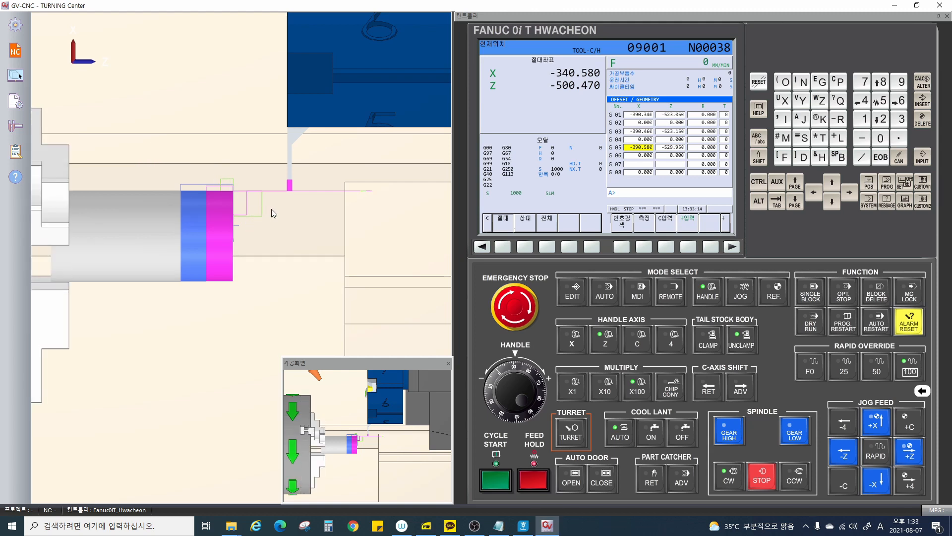
# Step: Stop the spindle and return the X and Z axes to the reference point in the positive direction
pyautogui.click(720, 489)
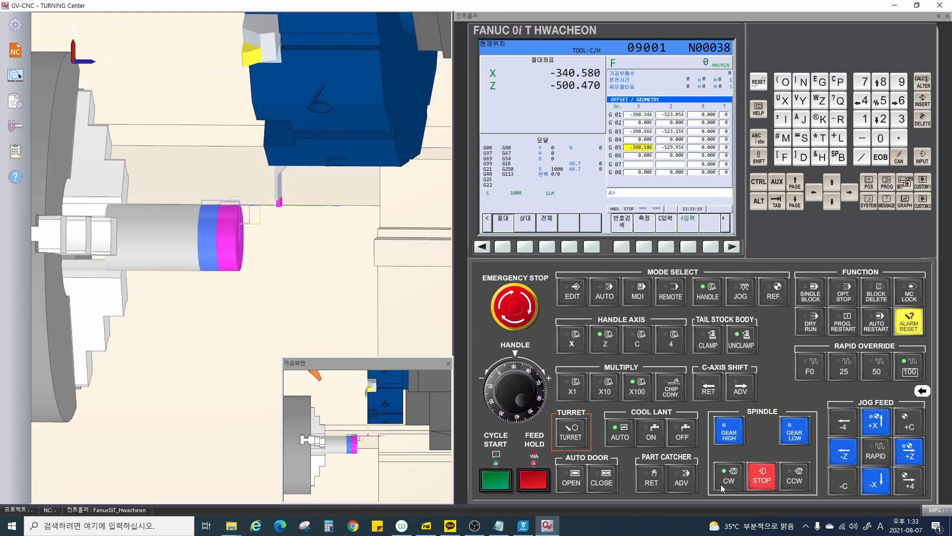
pyautogui.click(764, 477)
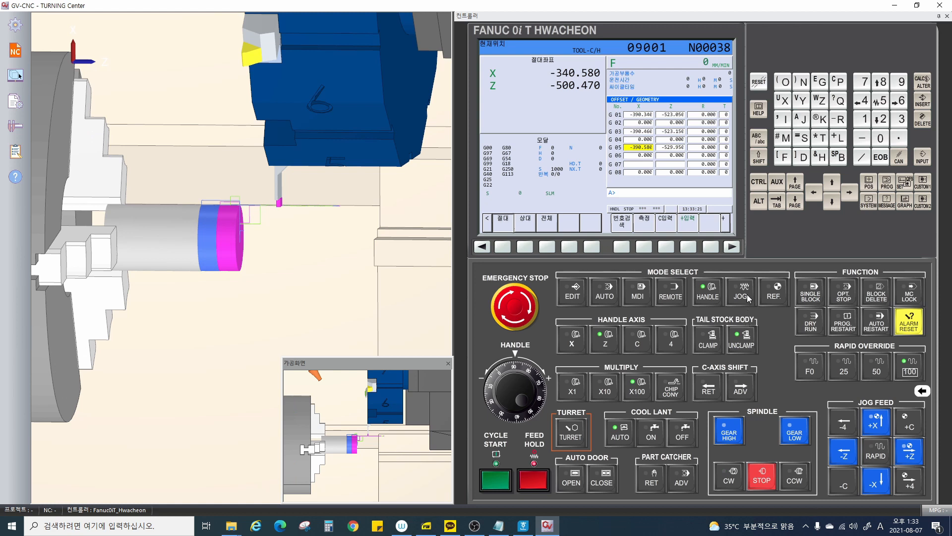
pyautogui.click(773, 291)
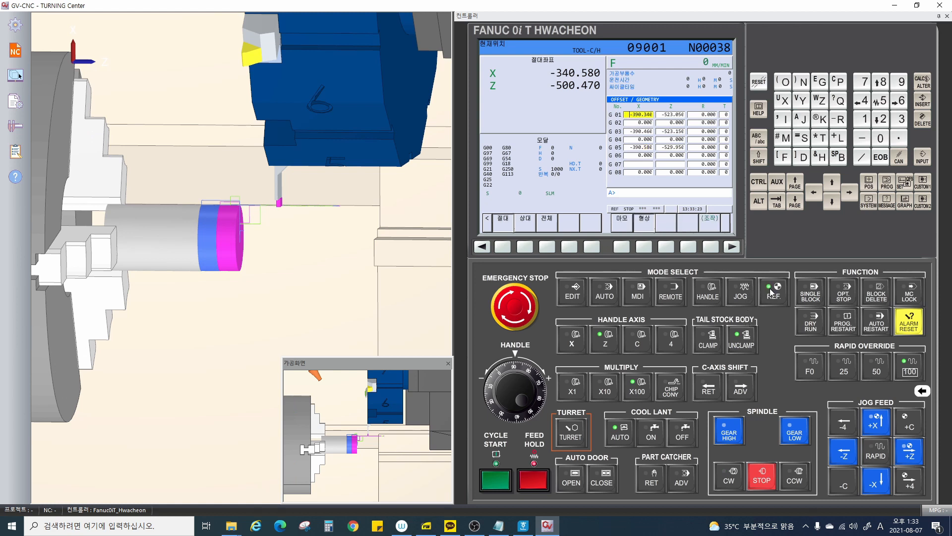
pyautogui.click(877, 422)
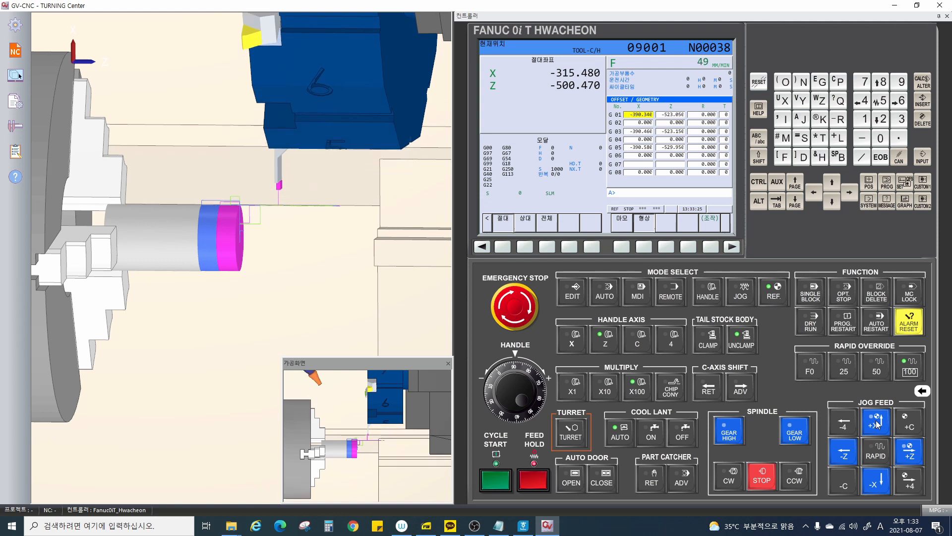
pyautogui.click(900, 442)
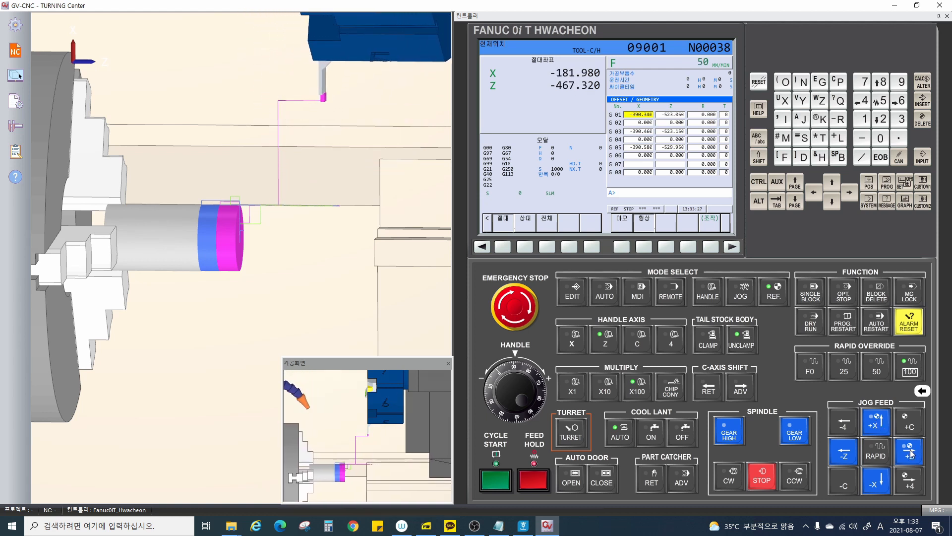
# Step: Display the current position page and check the turret's travel to the reference point with the whole chuck in view
pyautogui.click(868, 182)
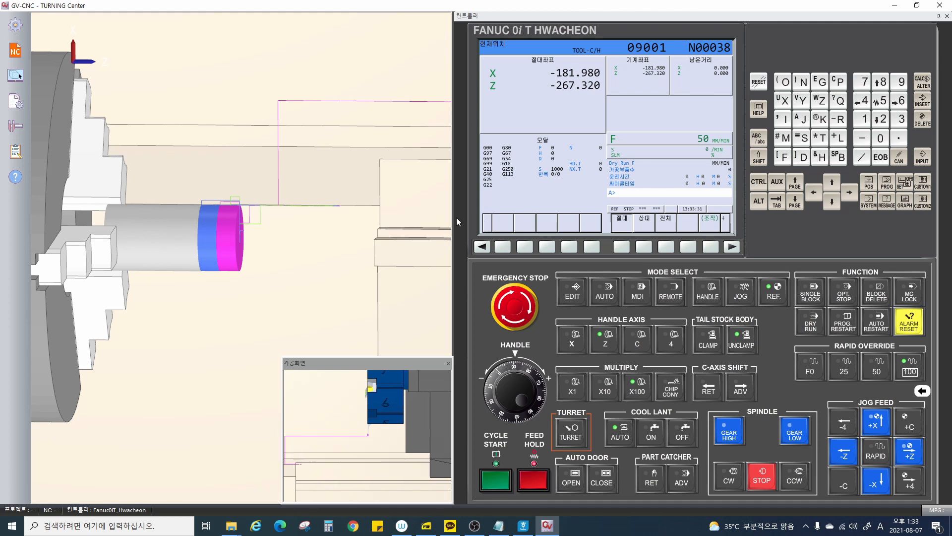
pyautogui.scroll(-2, 392, 244)
pyautogui.scroll(-3, 390, 241)
pyautogui.moveTo(391, 236); pyautogui.dragTo(242, 267)
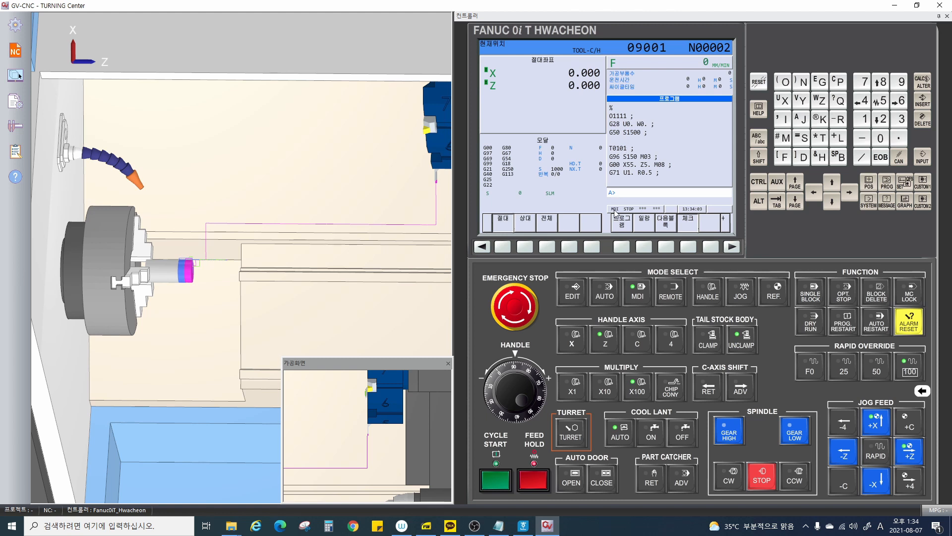
# Step: Run program O1111 in automatic mode with single block on, up to the rapid approach to X55. Z5
pyautogui.click(603, 290)
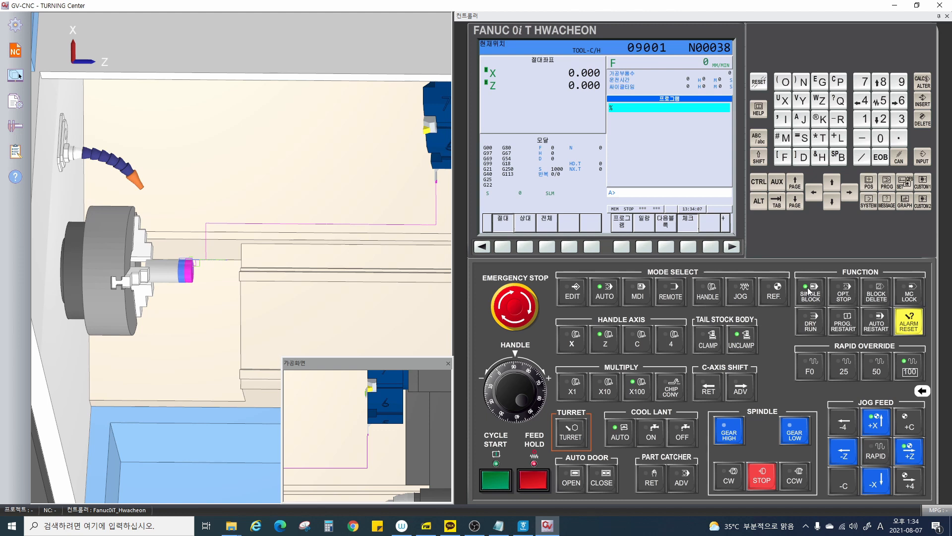
pyautogui.click(497, 479)
pyautogui.click(758, 83)
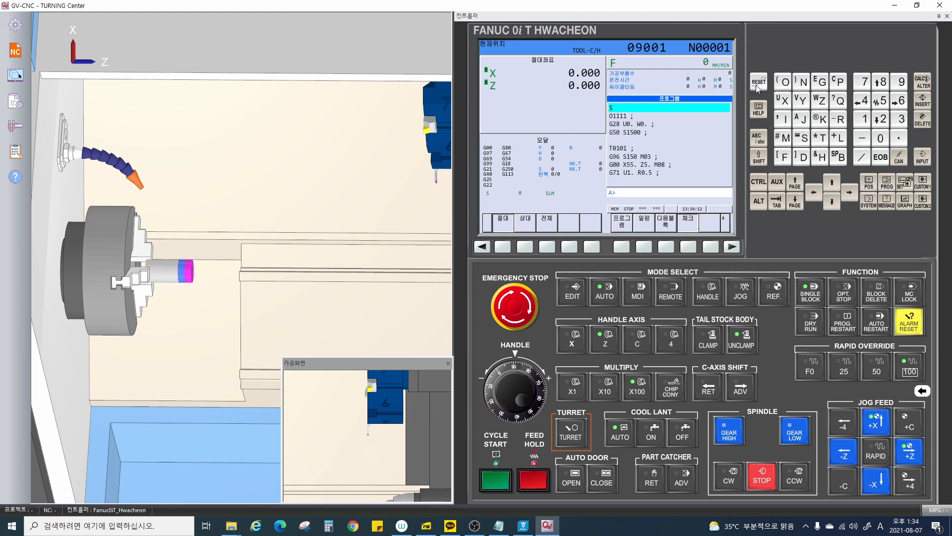
pyautogui.click(497, 479)
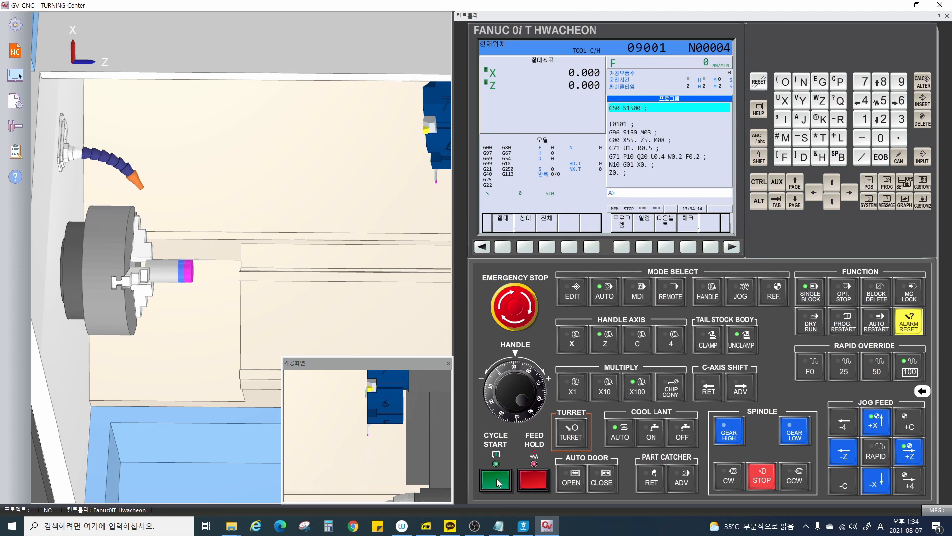
pyautogui.click(497, 479)
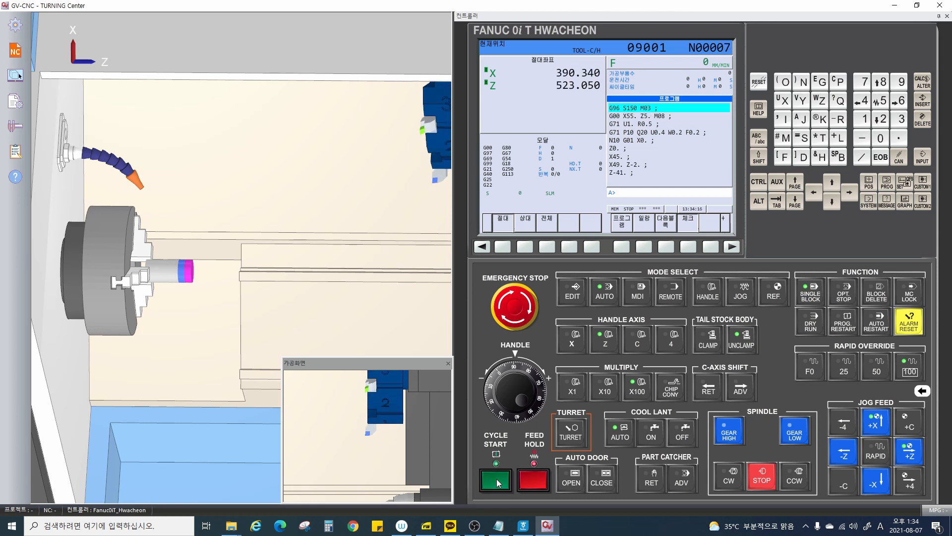
pyautogui.click(497, 479)
pyautogui.click(496, 479)
# Step: Switch the machine model to the front view and run the G71 roughing cycle, adjusting the feed override during the cut
pyautogui.rightClick(179, 267)
pyautogui.moveTo(209, 337)
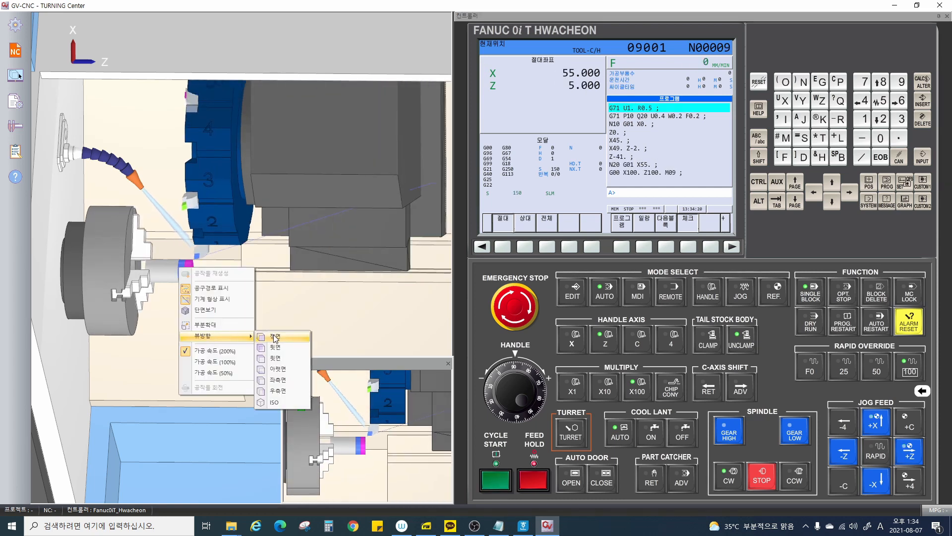
pyautogui.click(275, 337)
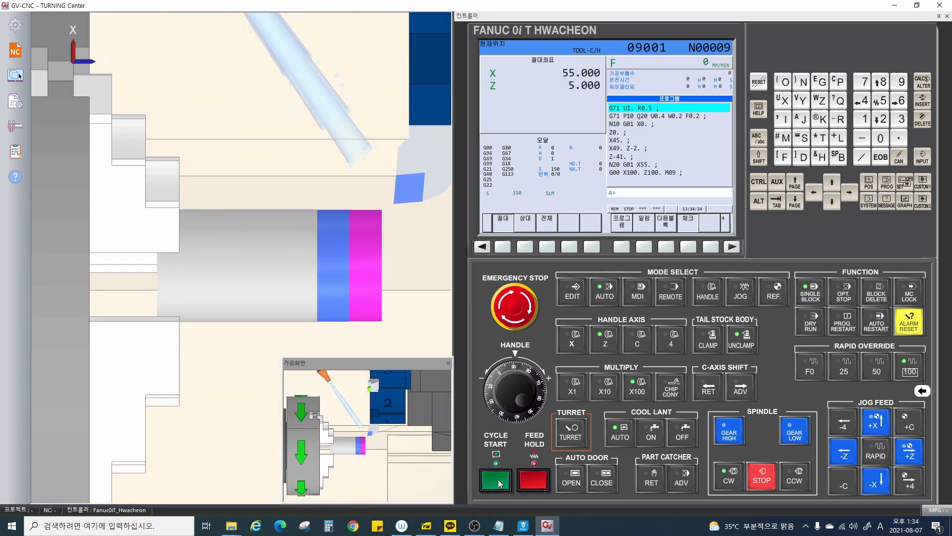
pyautogui.click(497, 480)
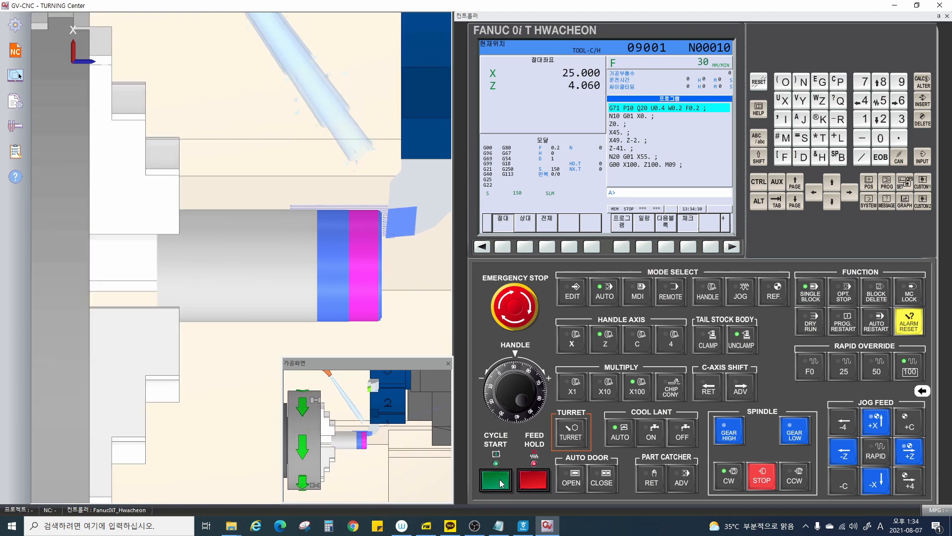
pyautogui.click(922, 392)
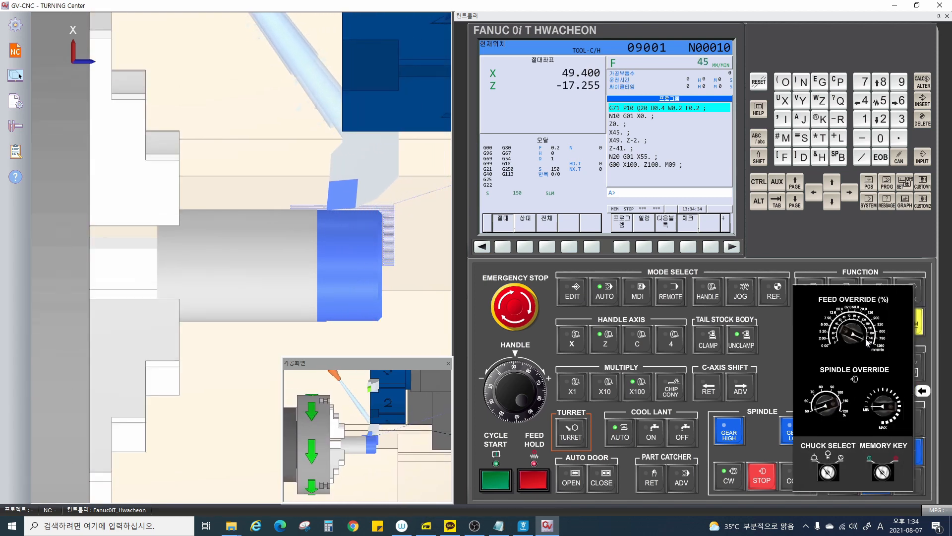
pyautogui.click(923, 391)
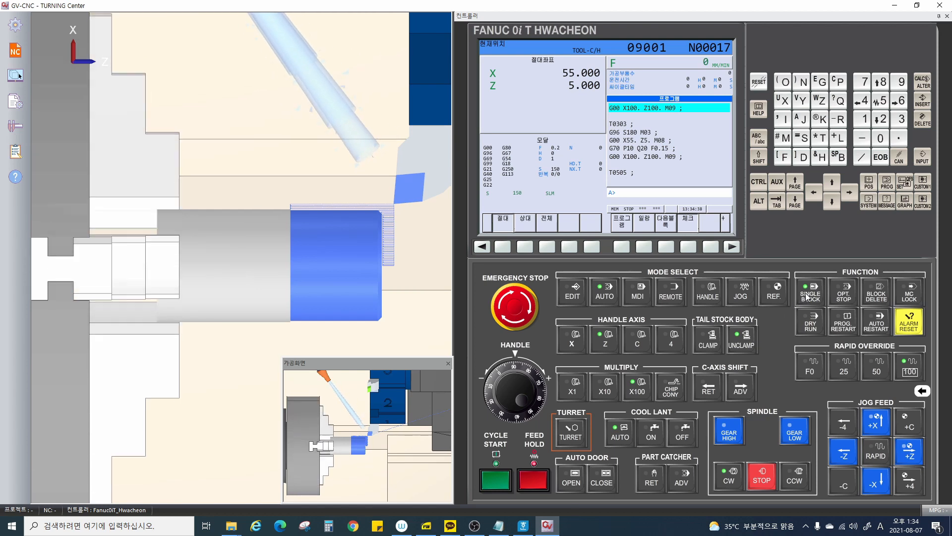
# Step: Turn off single block and run the rest of the program with tools 3 and 5 to its end
pyautogui.click(807, 298)
pyautogui.click(490, 485)
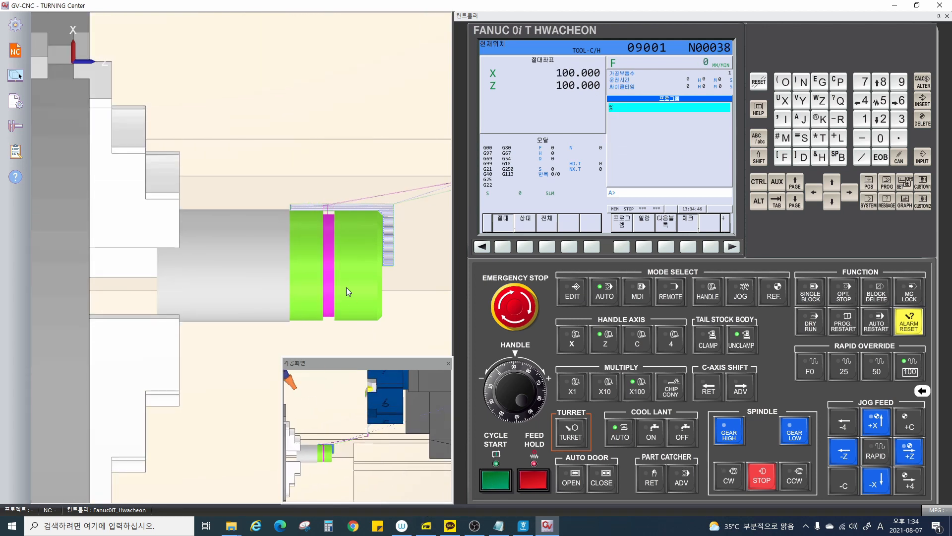
pyautogui.scroll(-3, 346, 287)
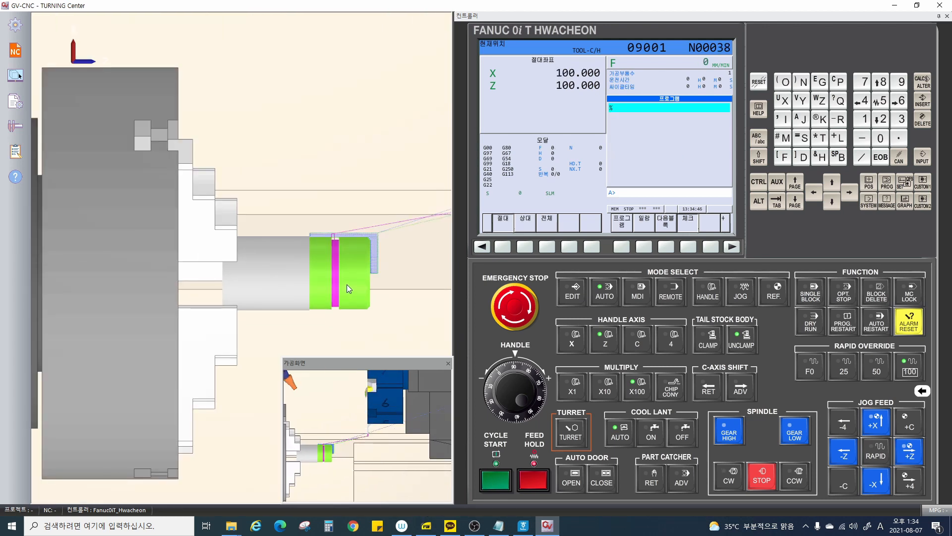
# Step: Open the machined part in VeriTurn and dimension the diameters at the front face and directly behind the chamfer
pyautogui.click(17, 129)
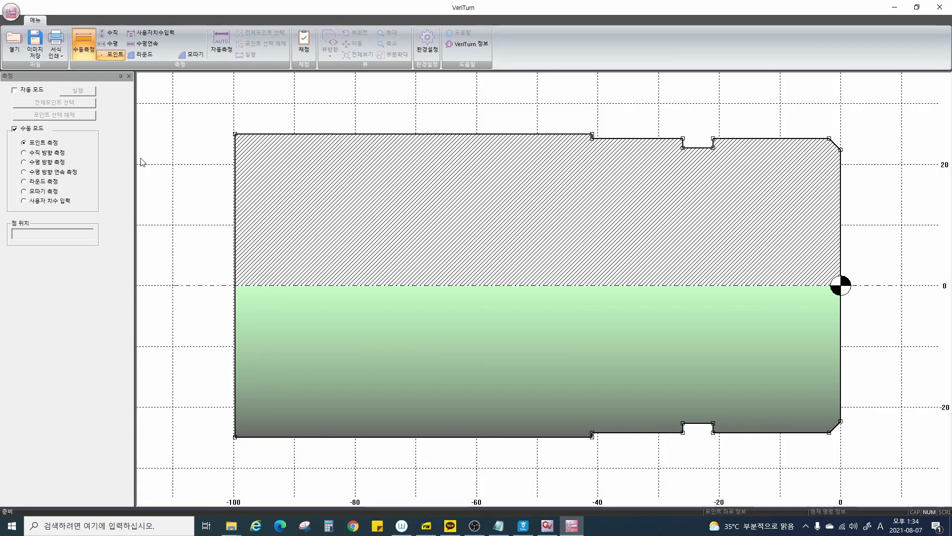
pyautogui.scroll(1, 680, 263)
pyautogui.scroll(-2, 695, 281)
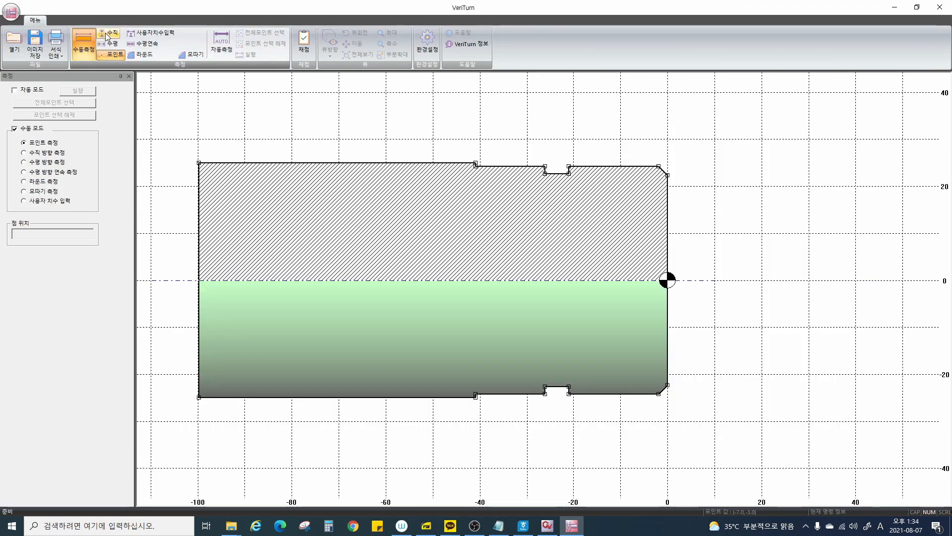
pyautogui.click(106, 37)
pyautogui.click(668, 384)
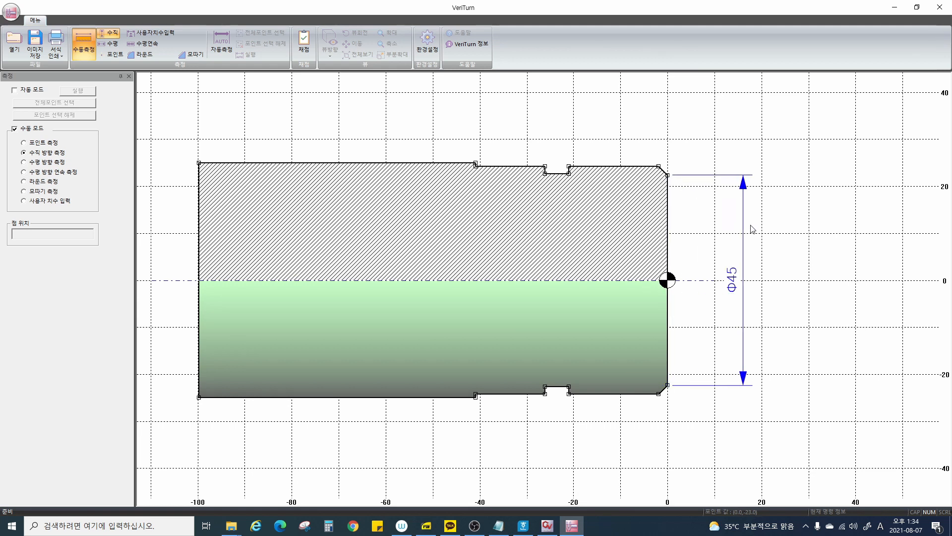
pyautogui.click(760, 184)
pyautogui.click(658, 394)
pyautogui.click(659, 166)
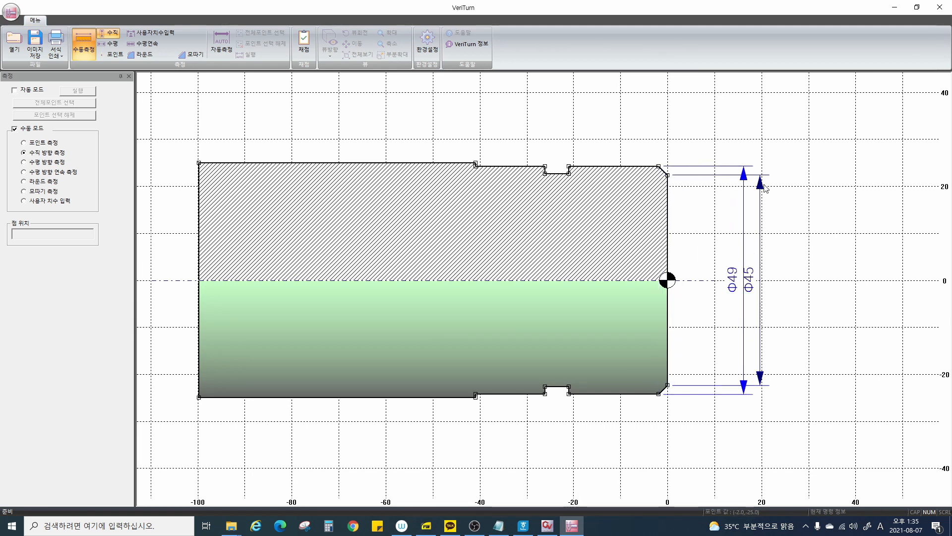
pyautogui.click(839, 199)
# Step: Dimension the groove's width, the distance from the front face to the groove's far wall and the chamfer's length horizontally
pyautogui.click(109, 44)
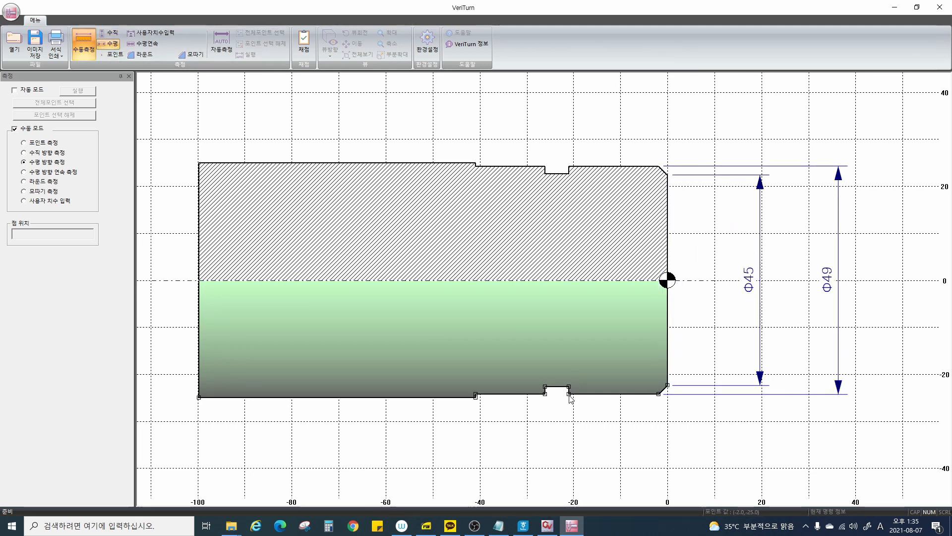
pyautogui.click(569, 394)
pyautogui.click(545, 393)
pyautogui.click(565, 436)
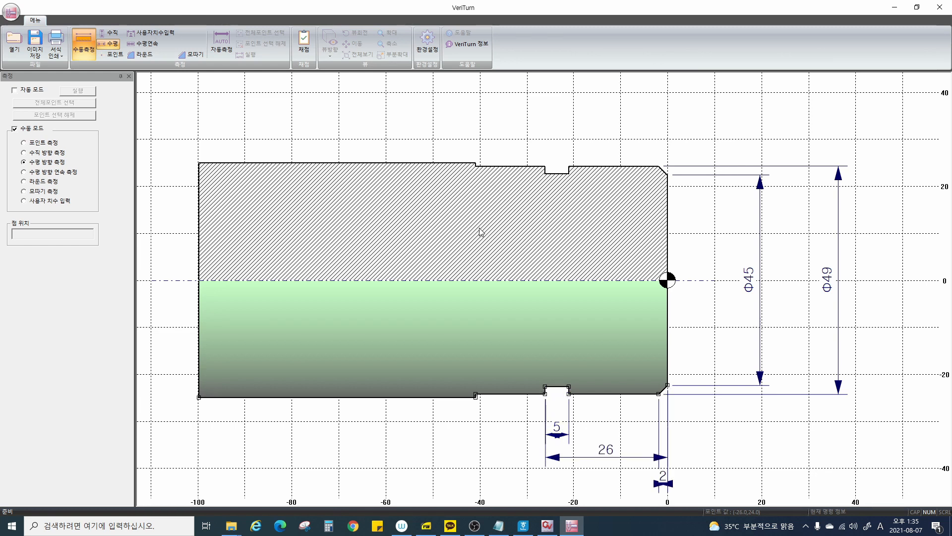
# Step: Switch back to GV-CNC TURNING Center and display the tool geometry offset page
pyautogui.click(548, 525)
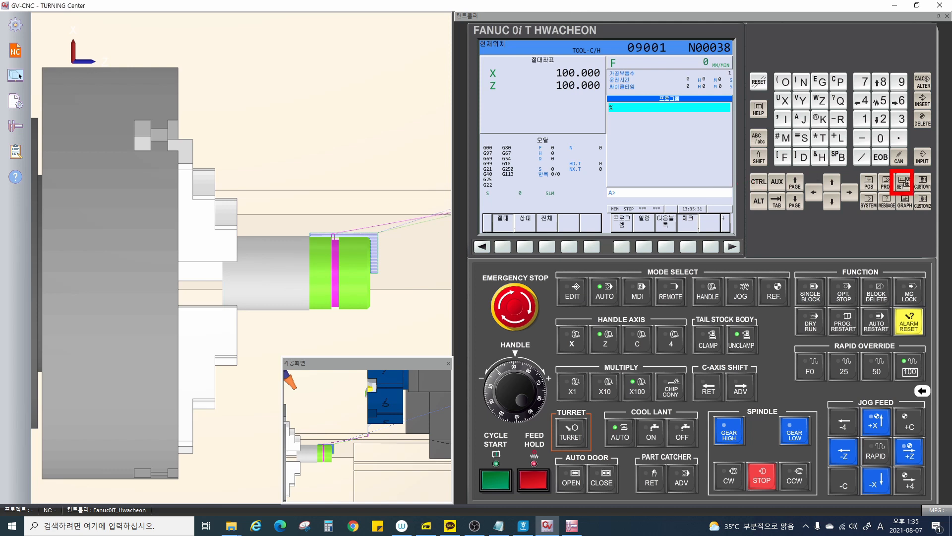
pyautogui.click(906, 184)
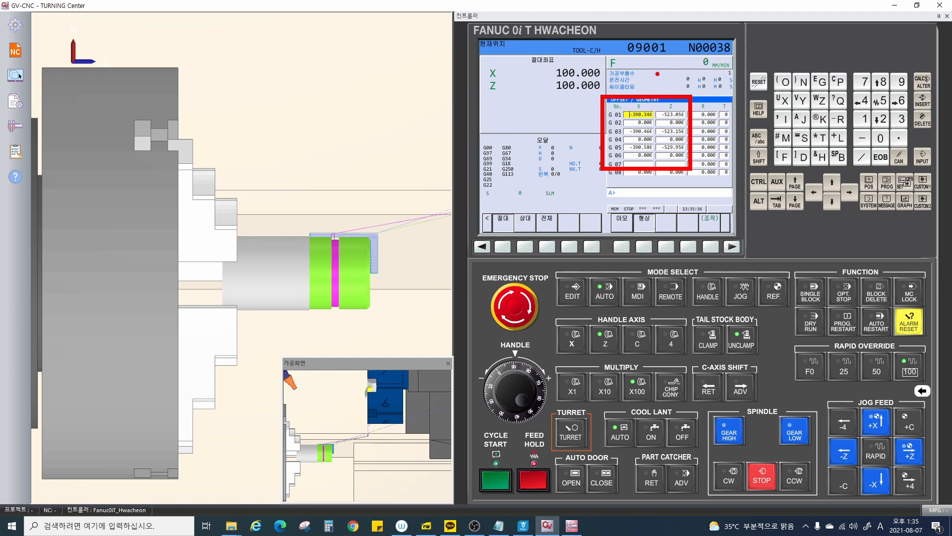
pyautogui.moveTo(658, 74)
pyautogui.mouseDown()
pyautogui.moveTo(667, 91)
pyautogui.moveTo(686, 76)
pyautogui.mouseUp()
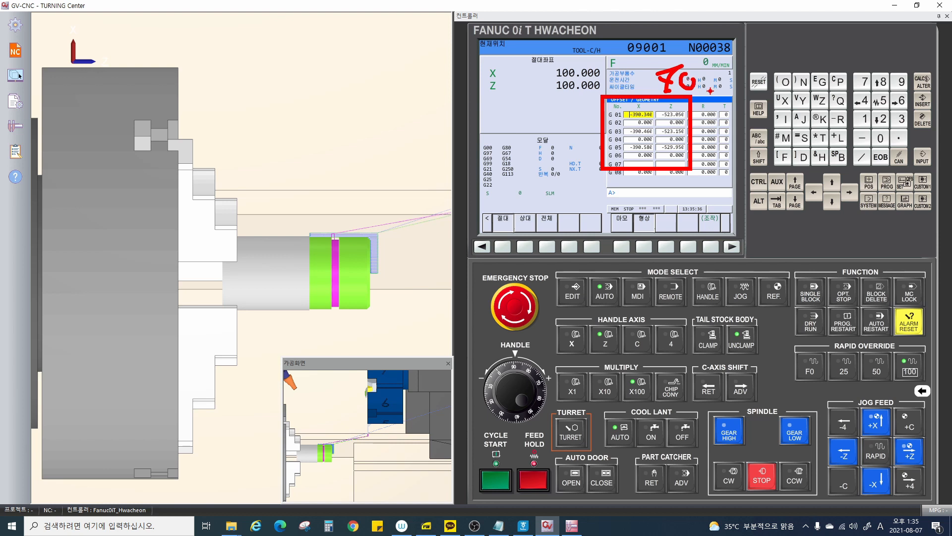
pyautogui.click(713, 92)
pyautogui.moveTo(597, 63)
pyautogui.mouseDown()
pyautogui.moveTo(582, 78)
pyautogui.moveTo(614, 72)
pyautogui.moveTo(645, 94)
pyautogui.mouseUp()
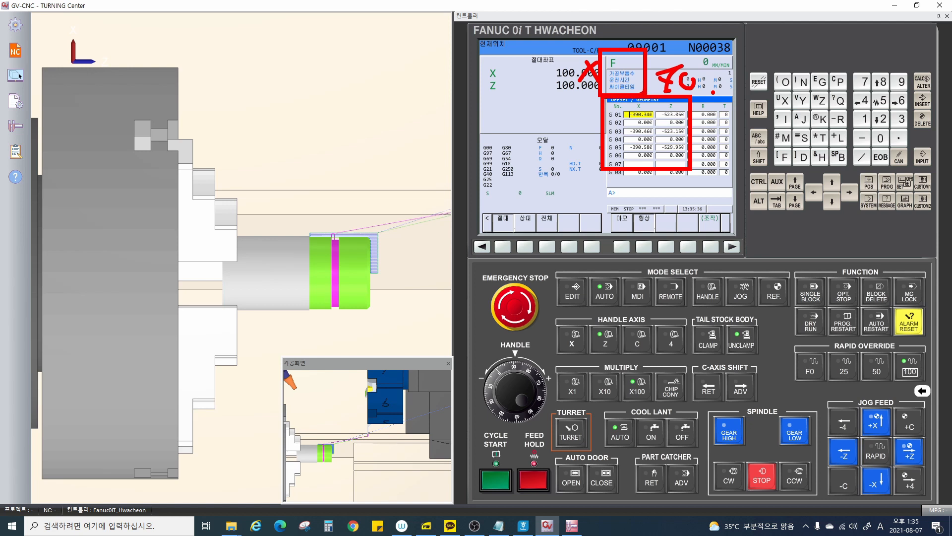
pyautogui.press('Escape')
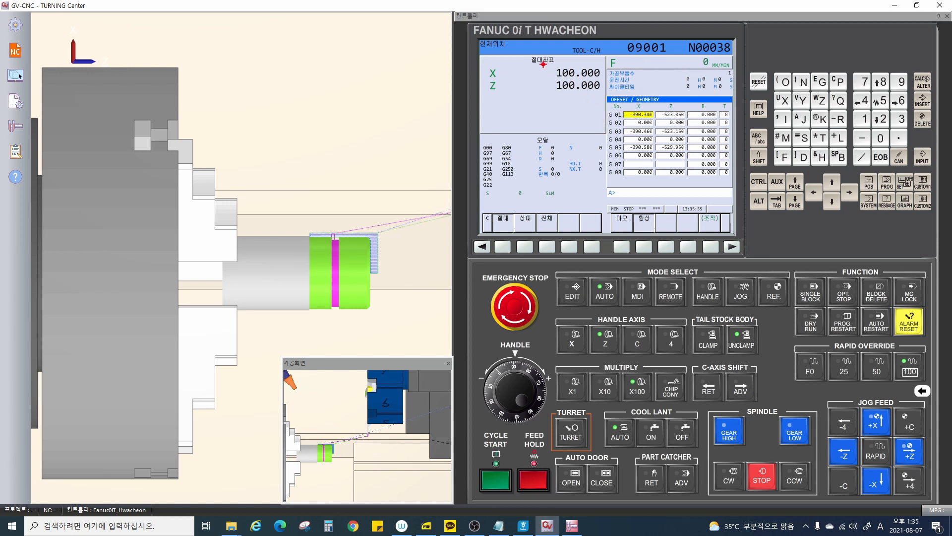
pyautogui.hotkey('ctrl', '2')
pyautogui.moveTo(534, 59)
pyautogui.mouseDown()
pyautogui.moveTo(555, 60)
pyautogui.moveTo(580, 99)
pyautogui.moveTo(570, 58)
pyautogui.moveTo(602, 94)
pyautogui.moveTo(651, 81)
pyautogui.moveTo(659, 105)
pyautogui.moveTo(675, 95)
pyautogui.mouseUp()
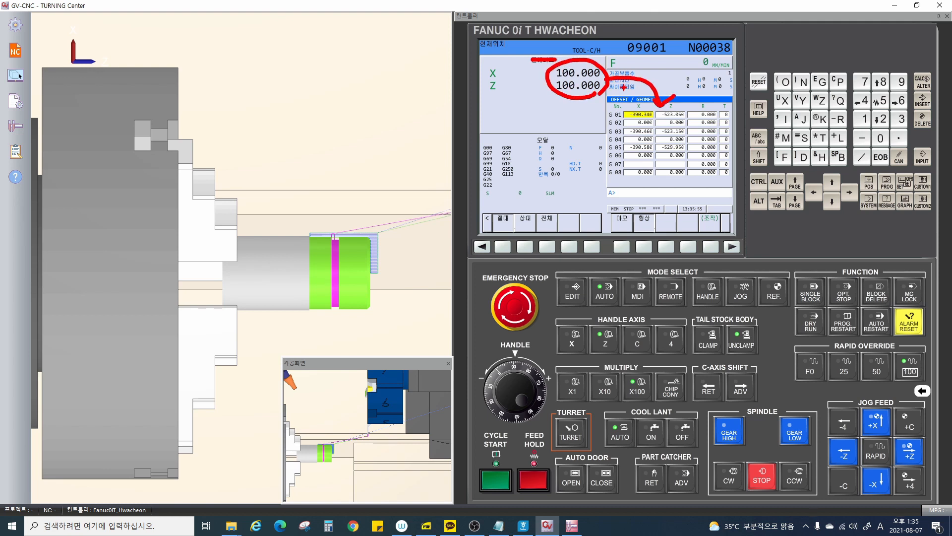
pyautogui.moveTo(608, 85)
pyautogui.mouseDown()
pyautogui.moveTo(634, 91)
pyautogui.moveTo(640, 110)
pyautogui.mouseUp()
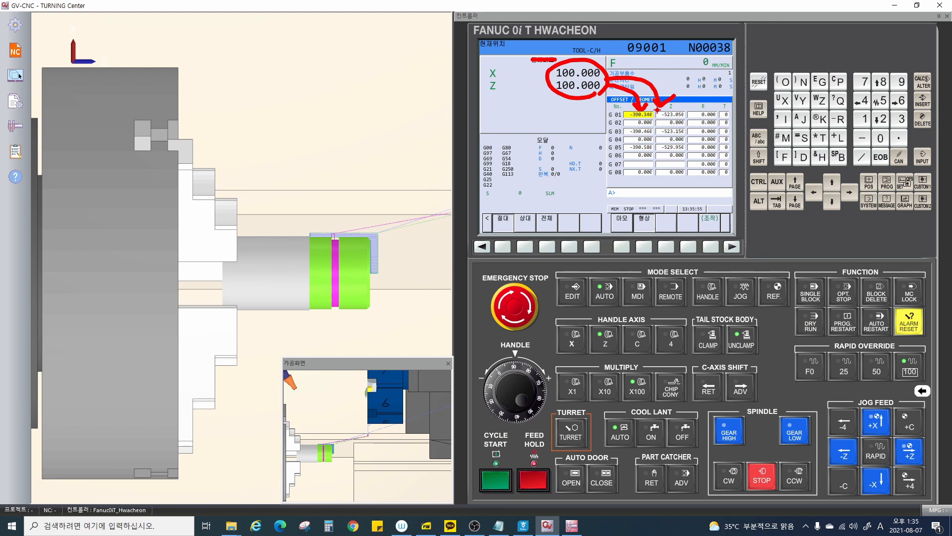